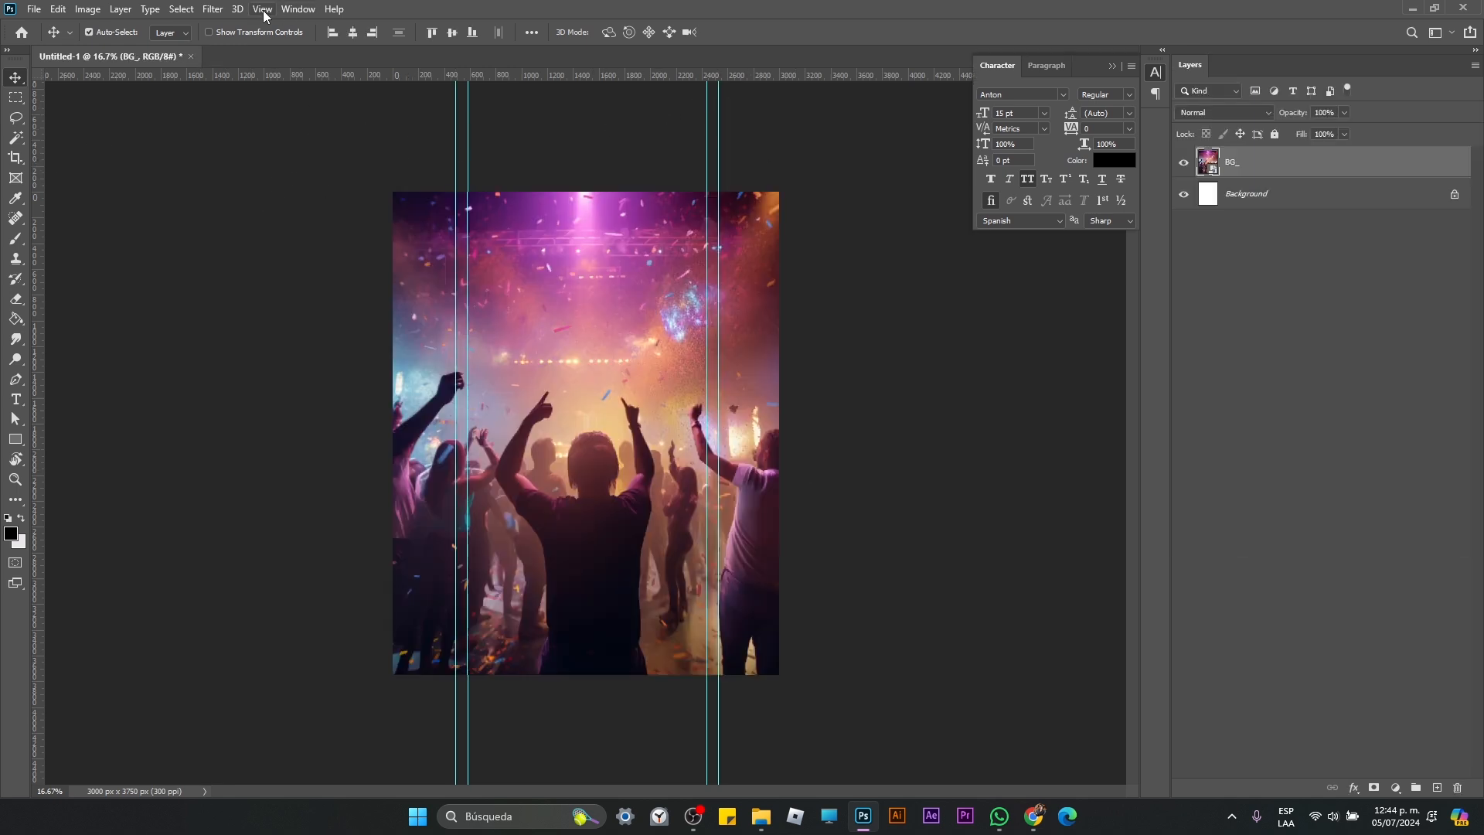
Step: Show the Gradients presets and dock them beneath the layers list, enlarged slightly
left_click(309, 9)
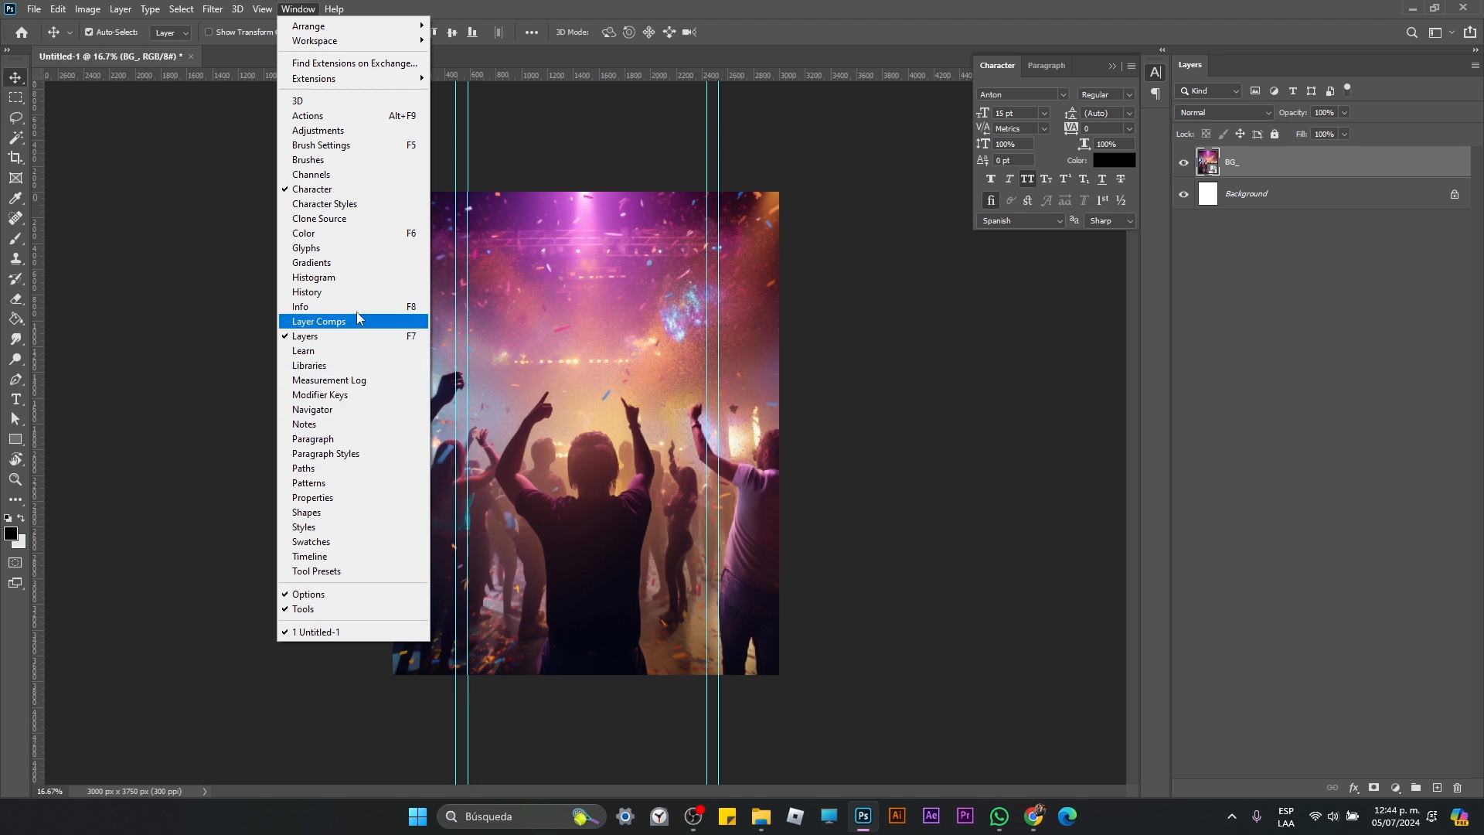
left_click(363, 263)
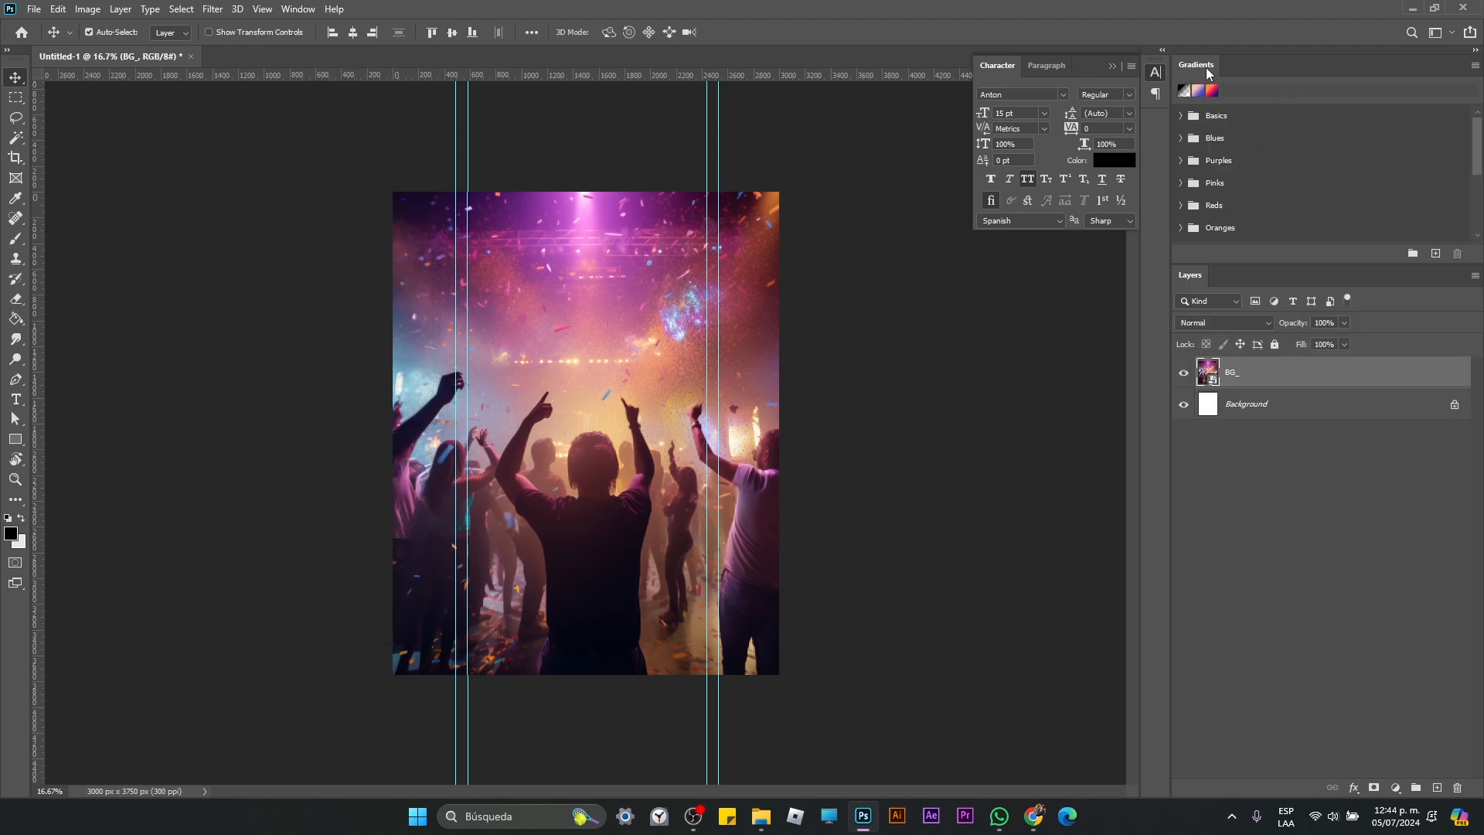
left_click_drag(1206, 67, 1215, 775)
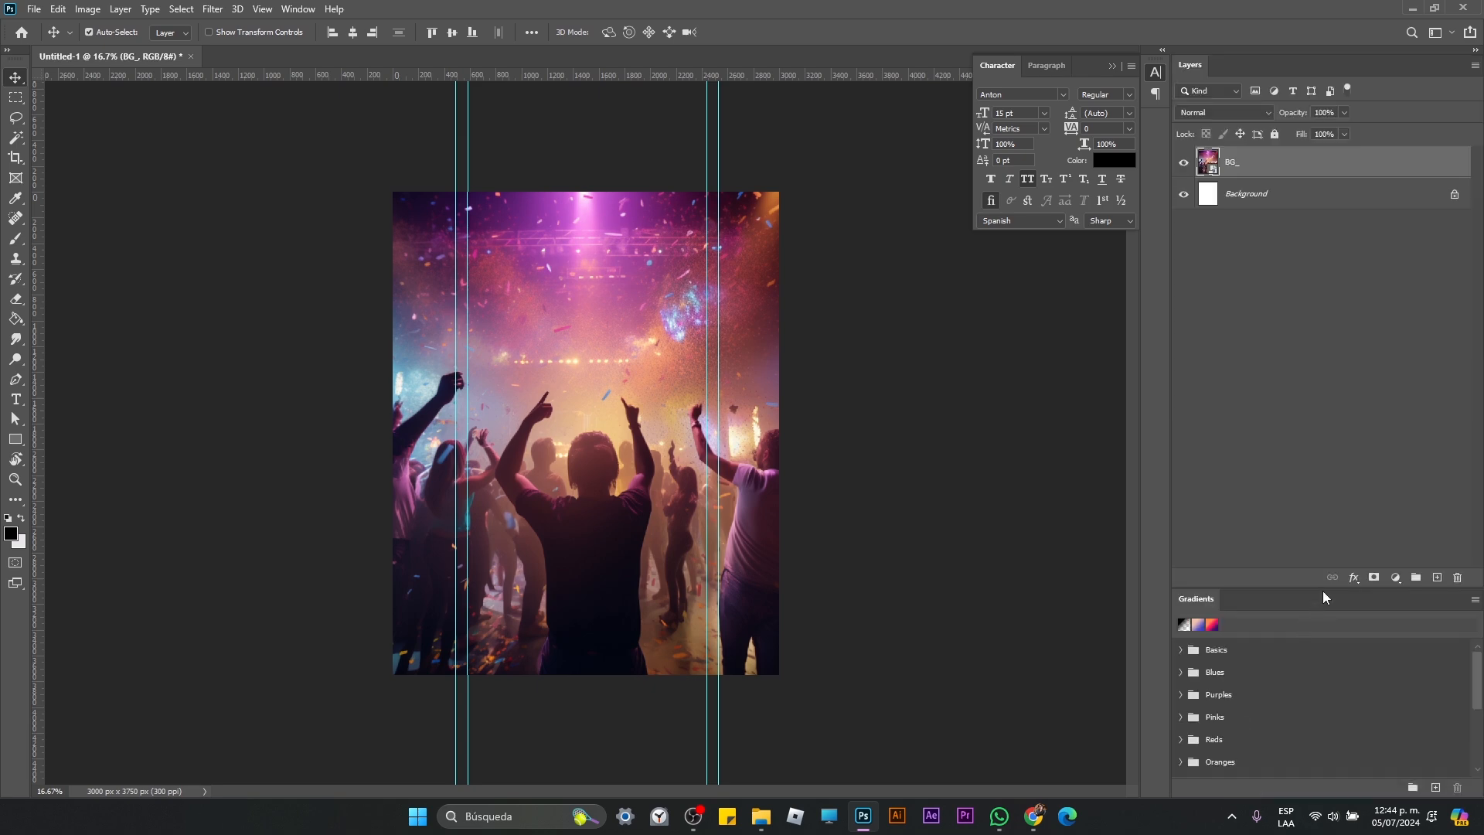
left_click_drag(1323, 590, 1324, 567)
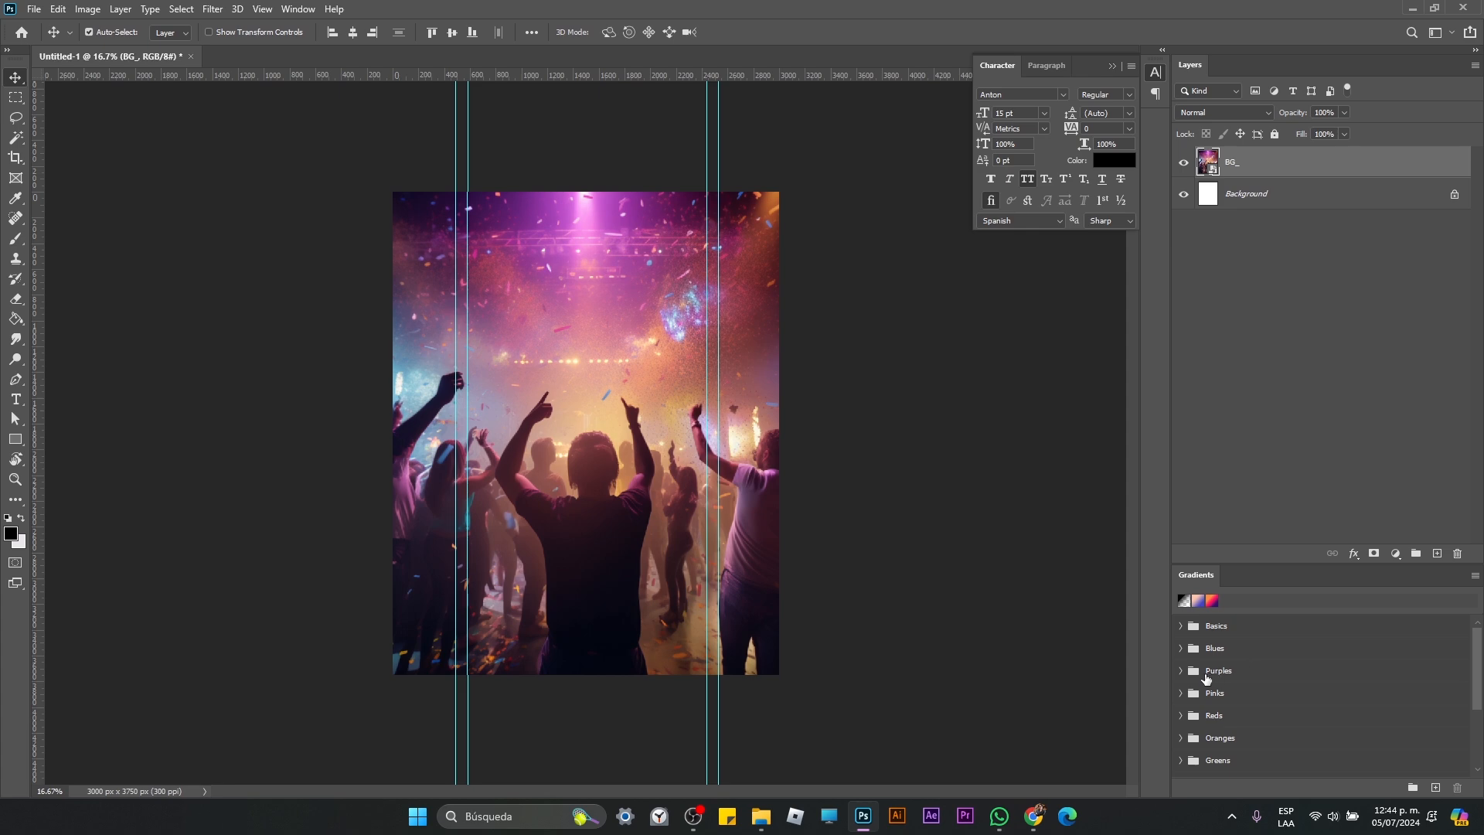
Step: Add the purple, pink and orange gradient as a fill clipped to the BG_ photo, with Overlay blend mode
left_click(1180, 738)
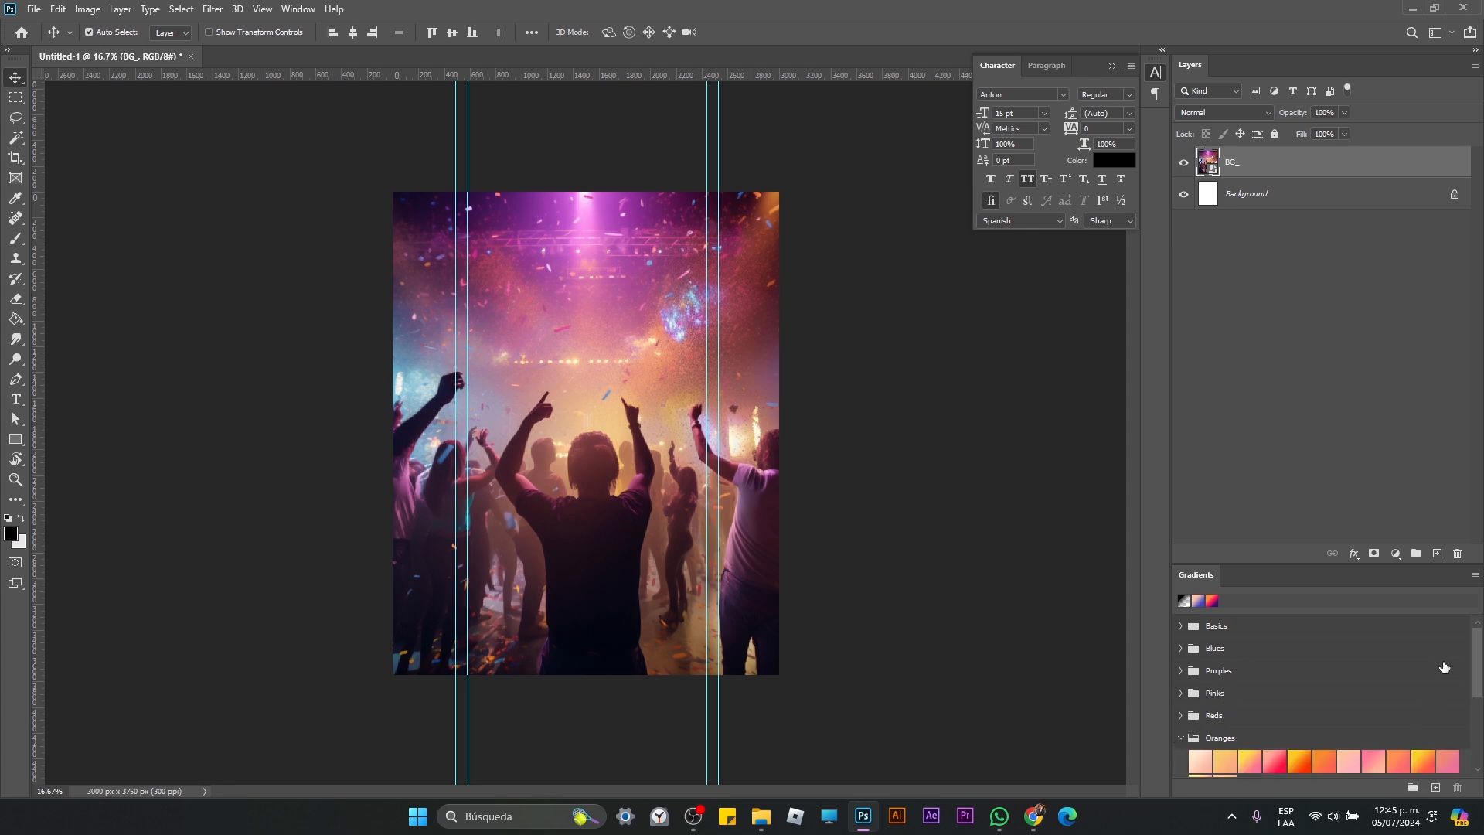
scroll(1477, 668, "down", 3)
scroll(1322, 696, "up", 3)
left_click(1214, 602)
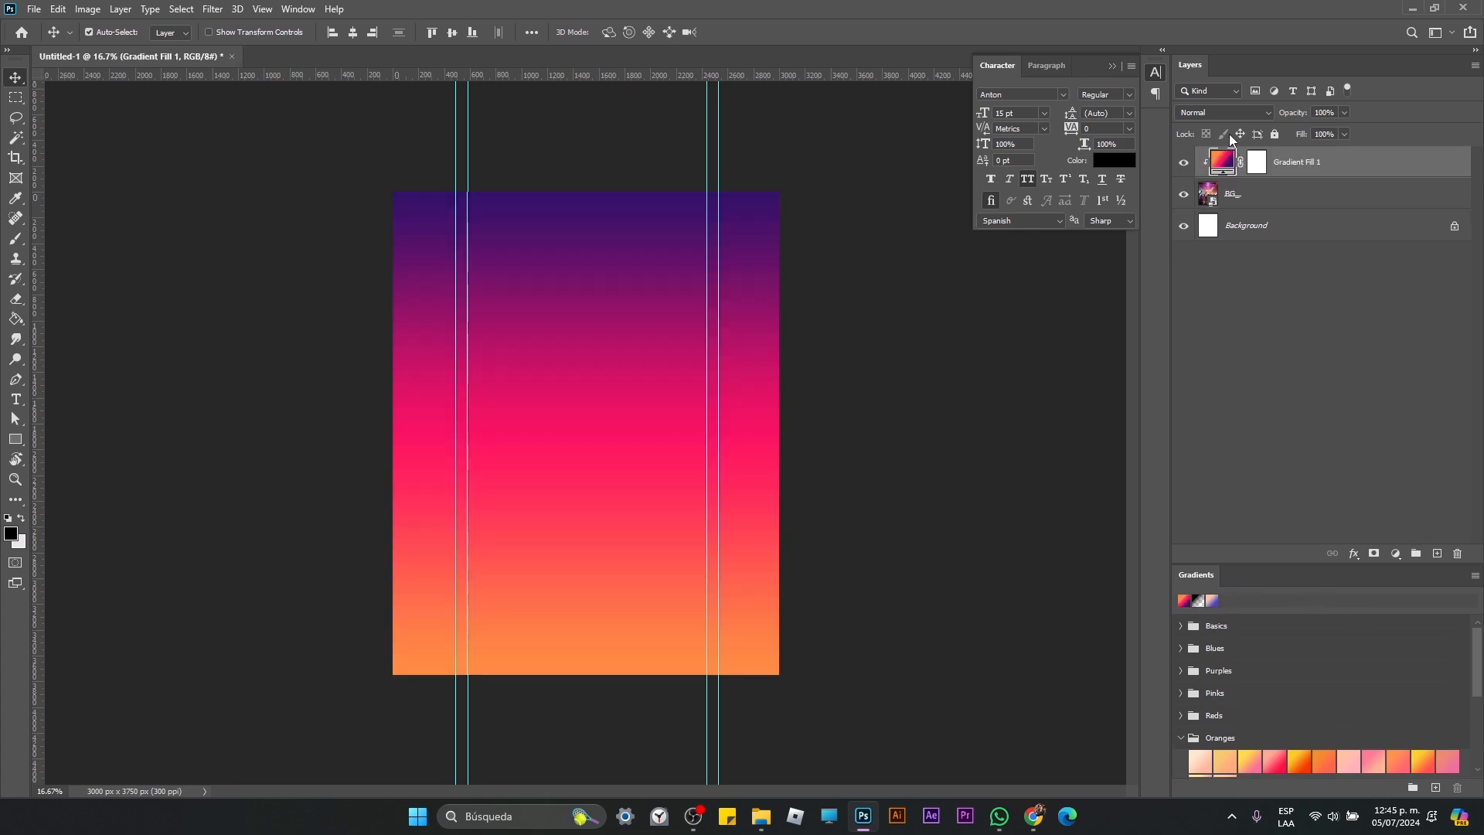
left_click(1265, 116)
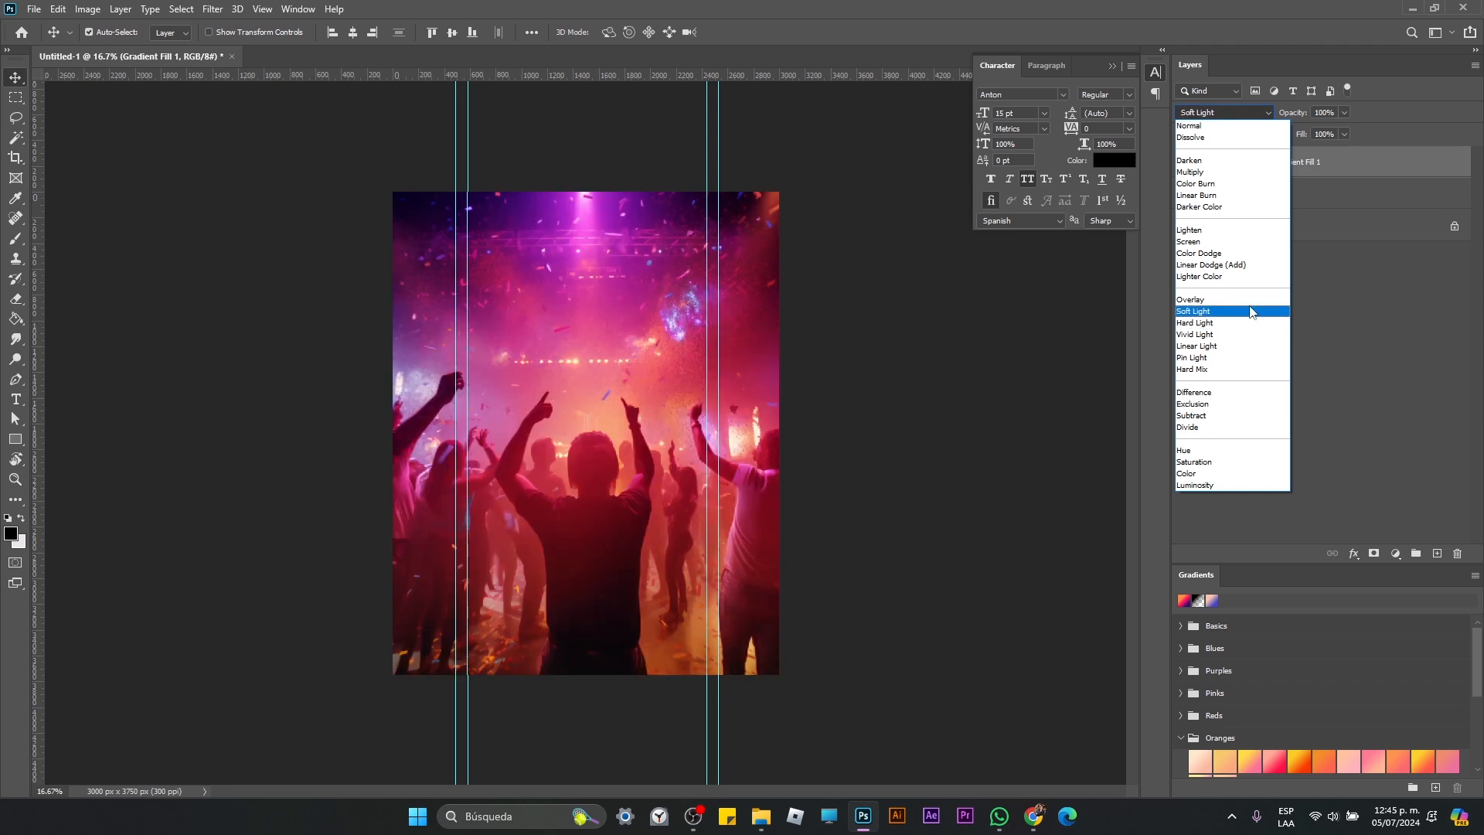
left_click(1252, 308)
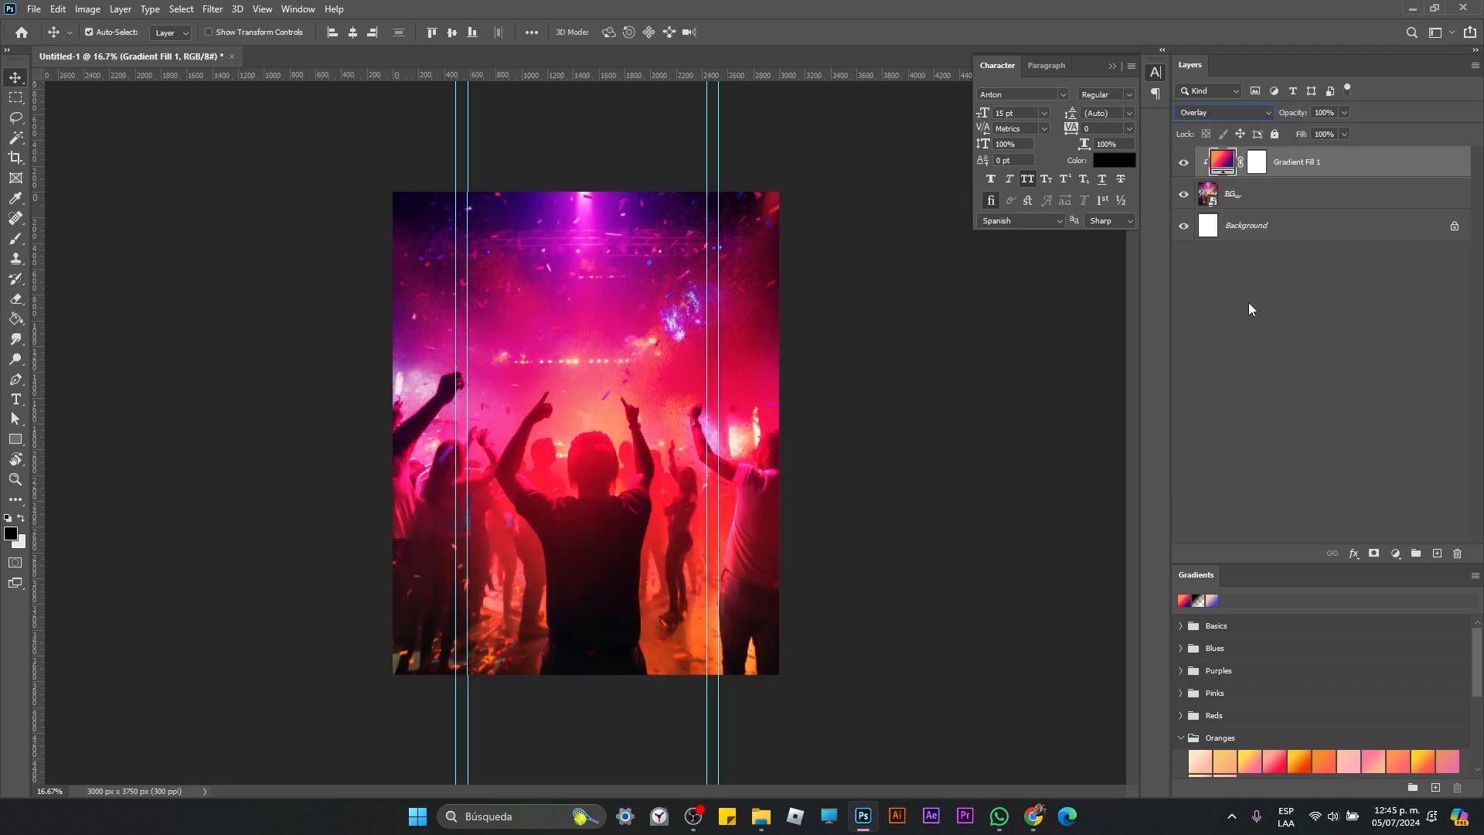
Step: Apply a Gaussian Blur with a radius of about 20 pixels to the BG_ layer and collapse its smart filters
left_click(1272, 198)
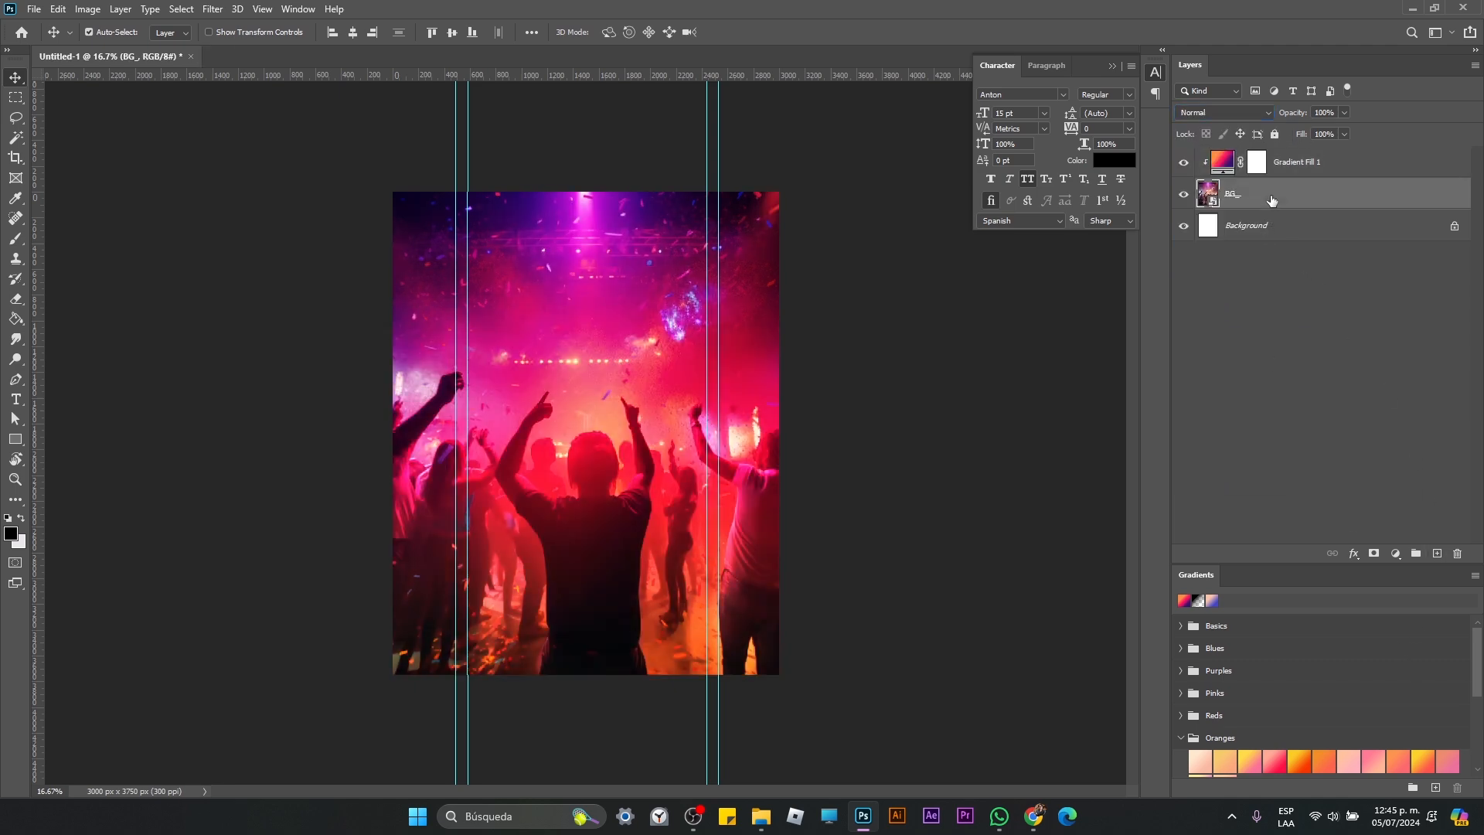
left_click(215, 9)
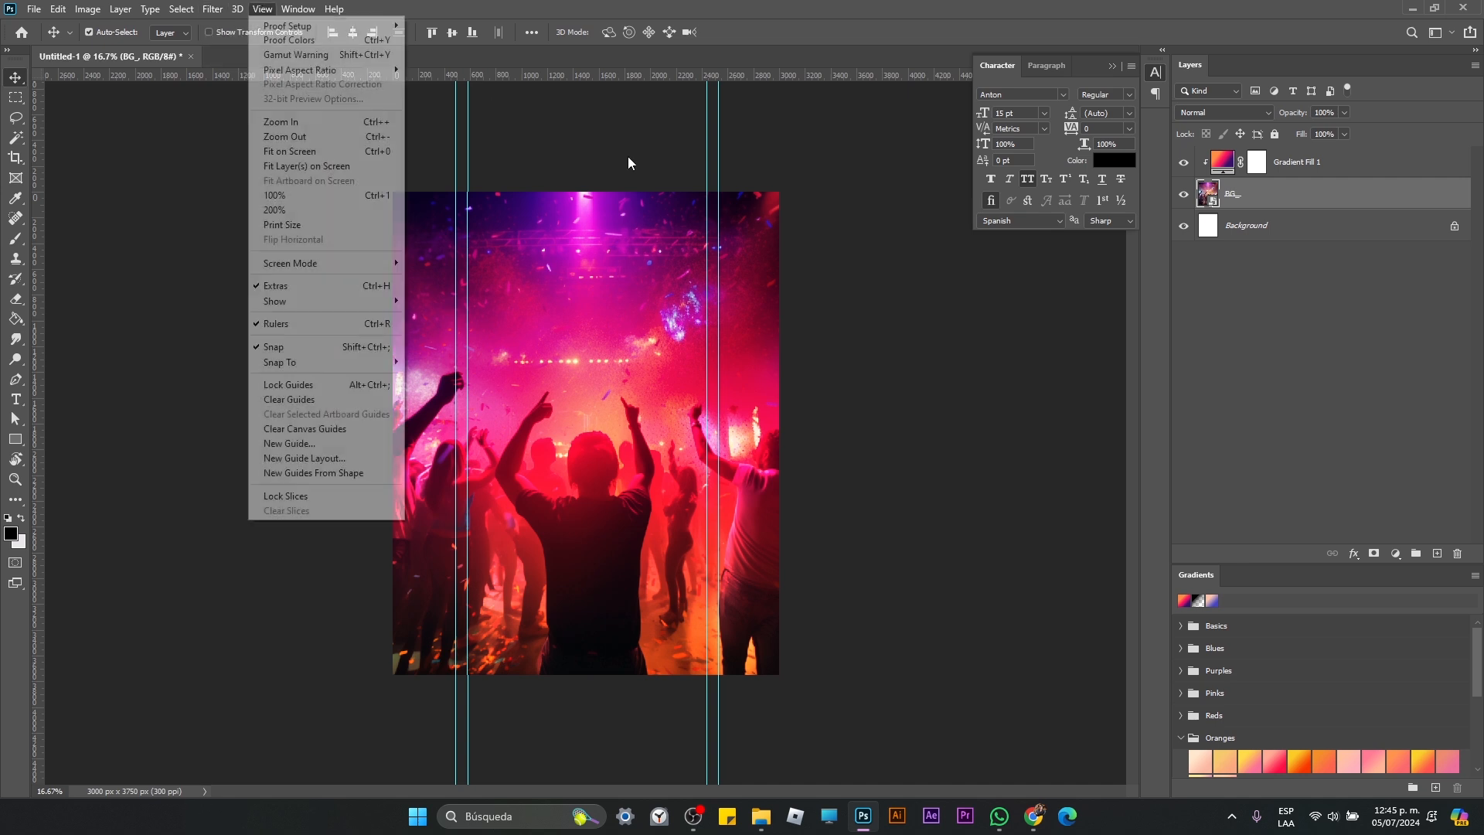
mouse_move(262, 9)
key("alt+Tab")
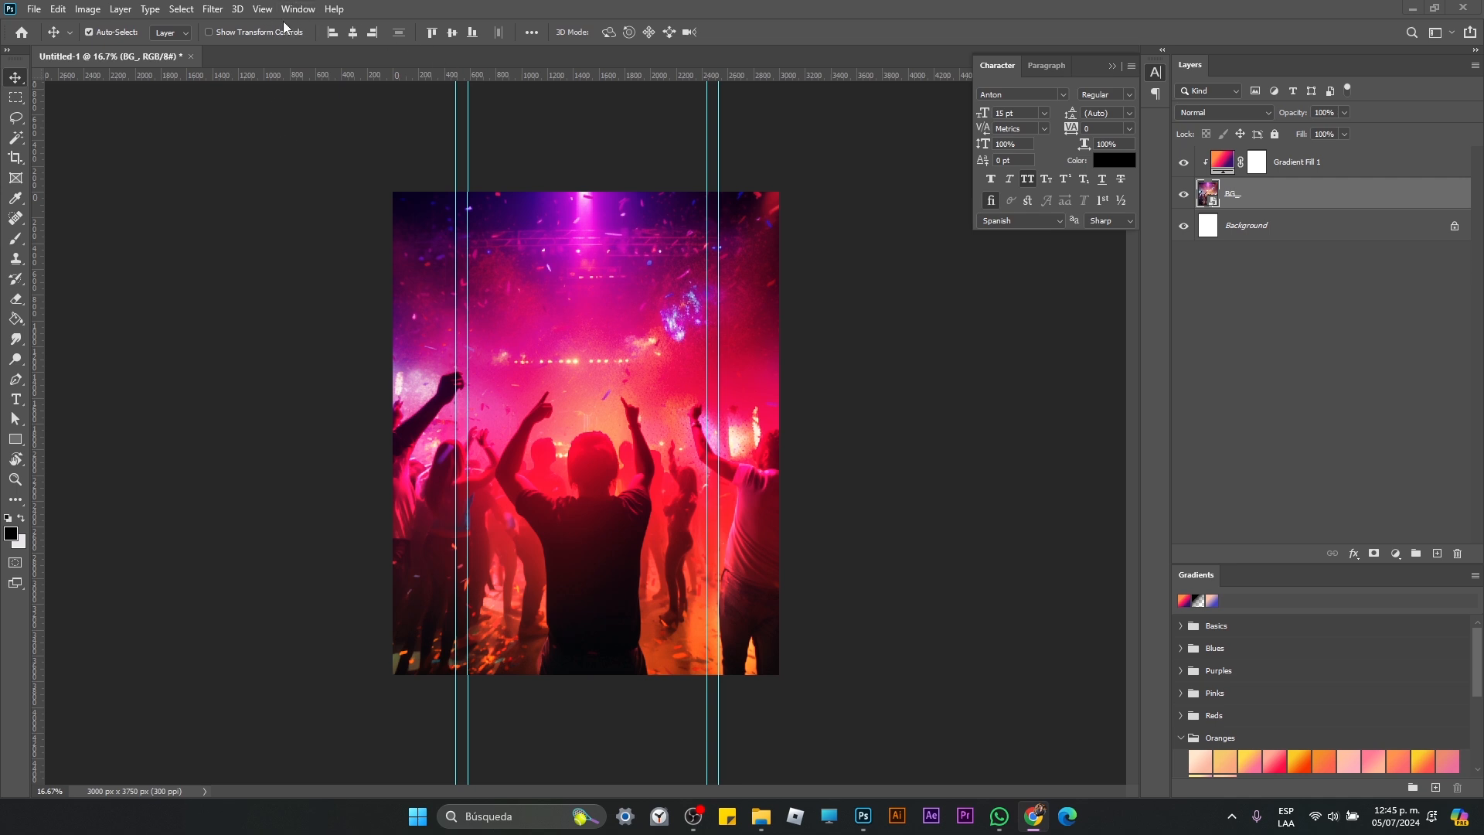
left_click(223, 11)
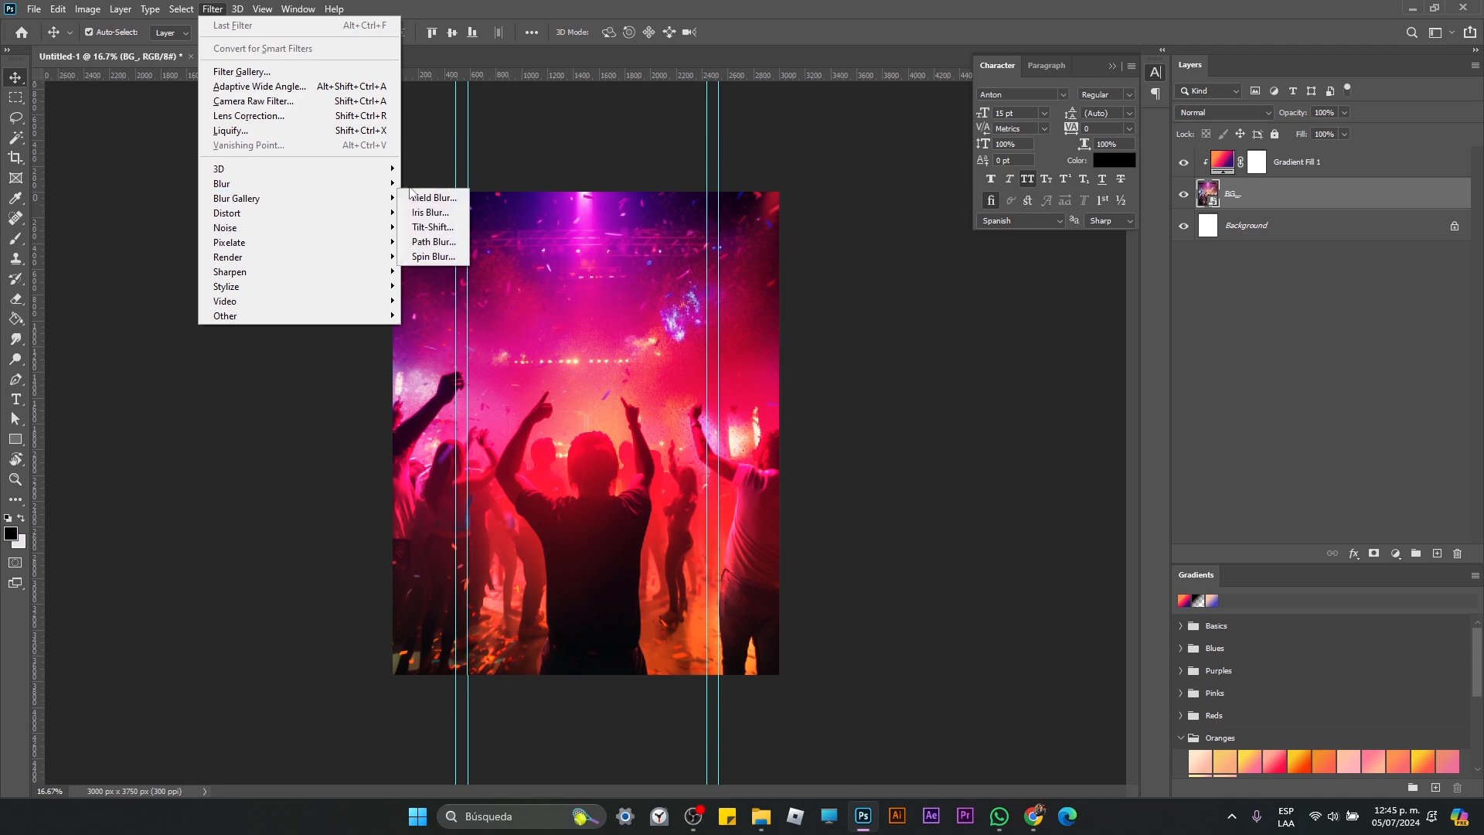
mouse_move(317, 198)
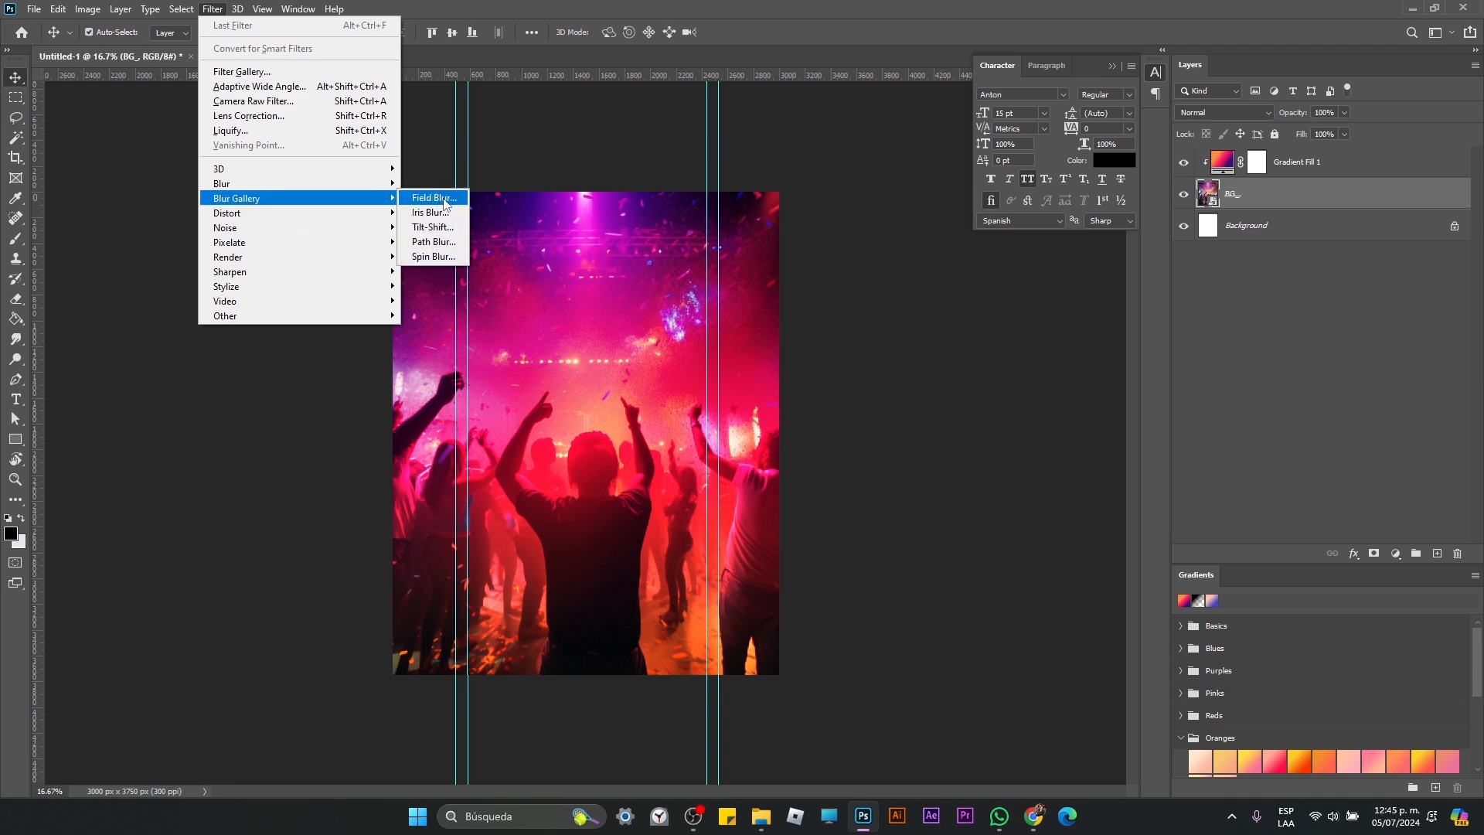
mouse_move(379, 184)
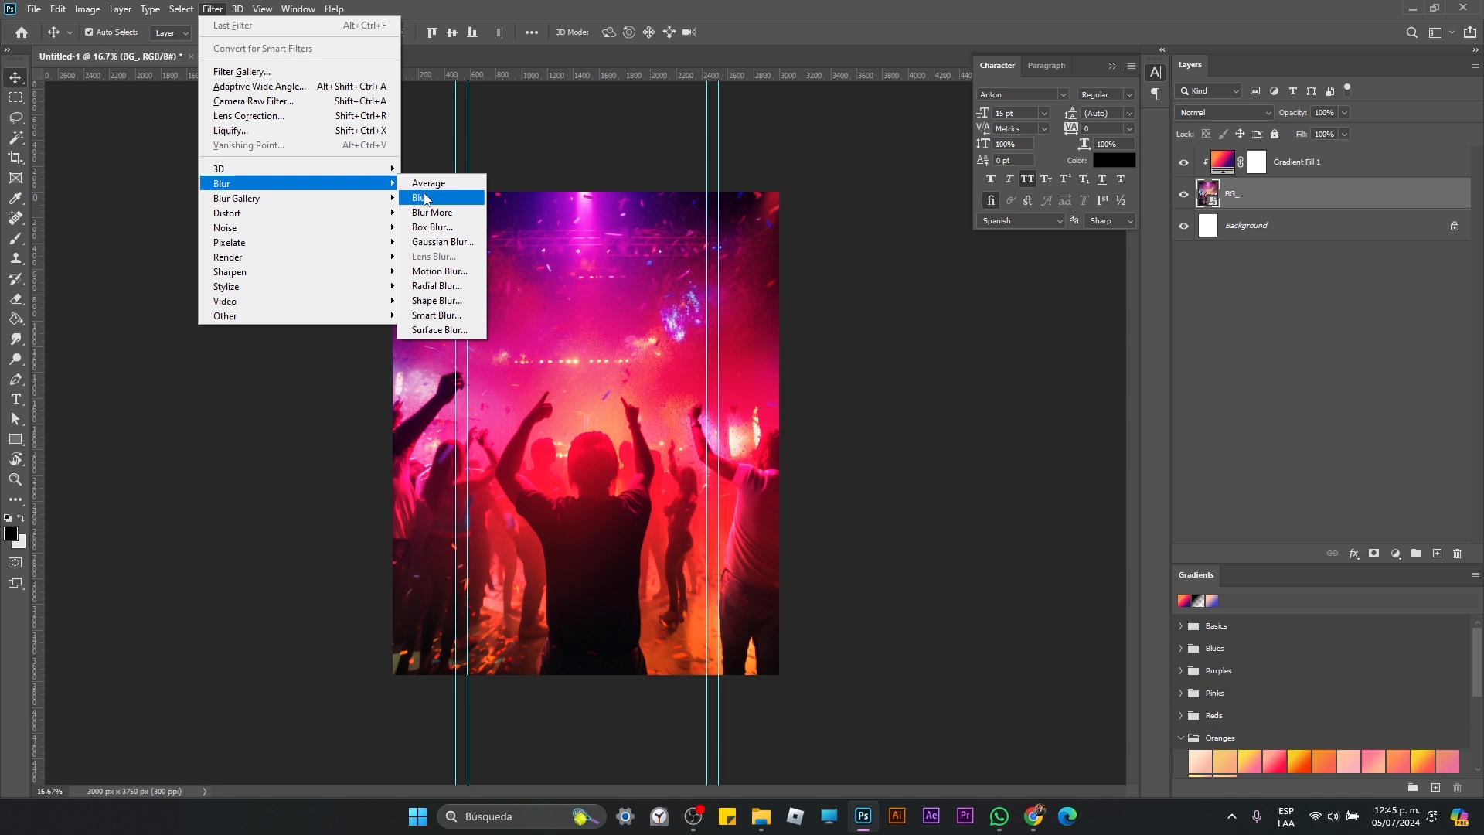
left_click(455, 242)
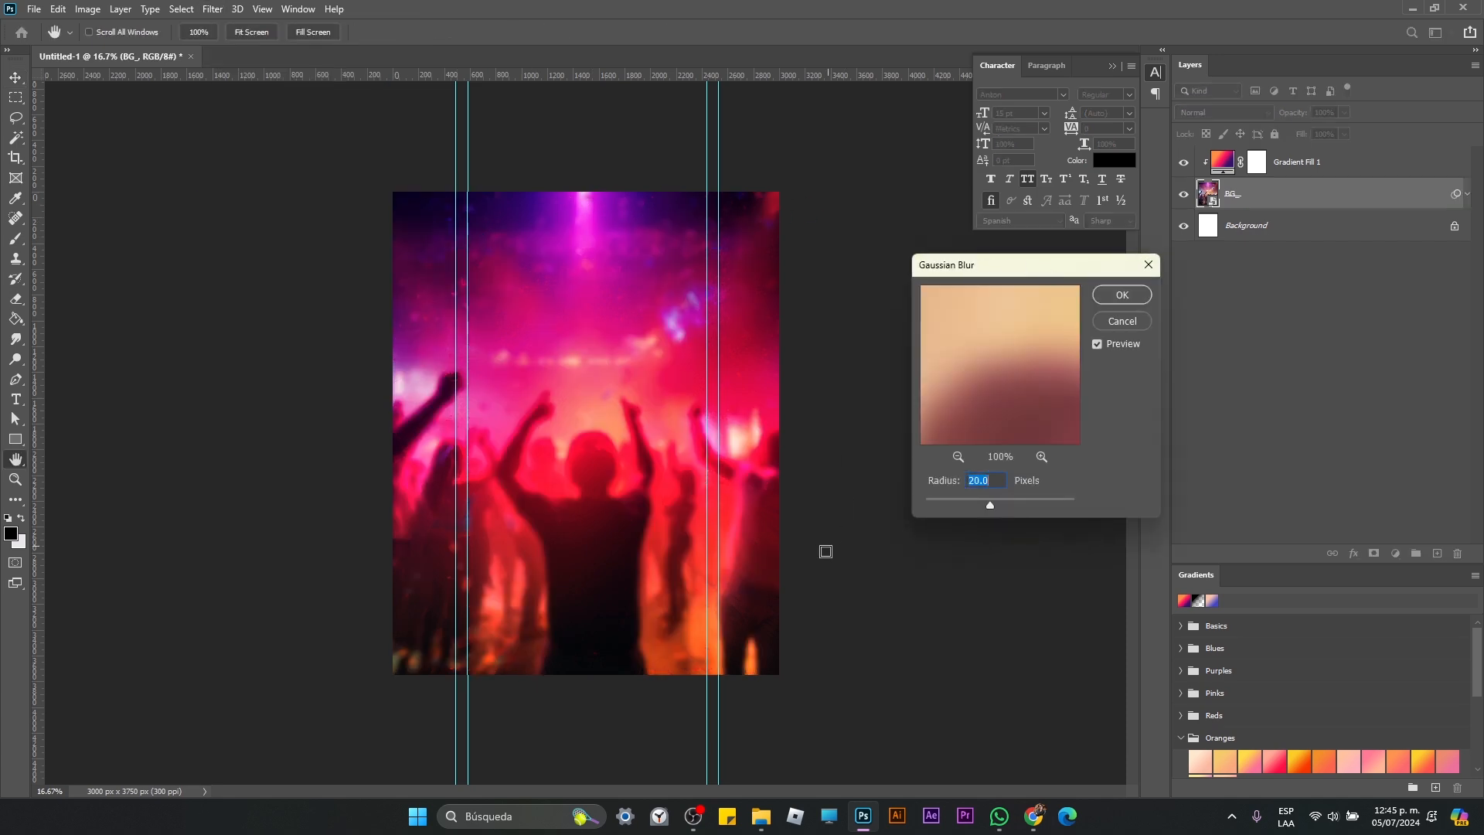
mouse_move(989, 506)
left_mouse_down()
mouse_move(961, 509)
mouse_move(995, 511)
left_mouse_up()
left_click(1124, 294)
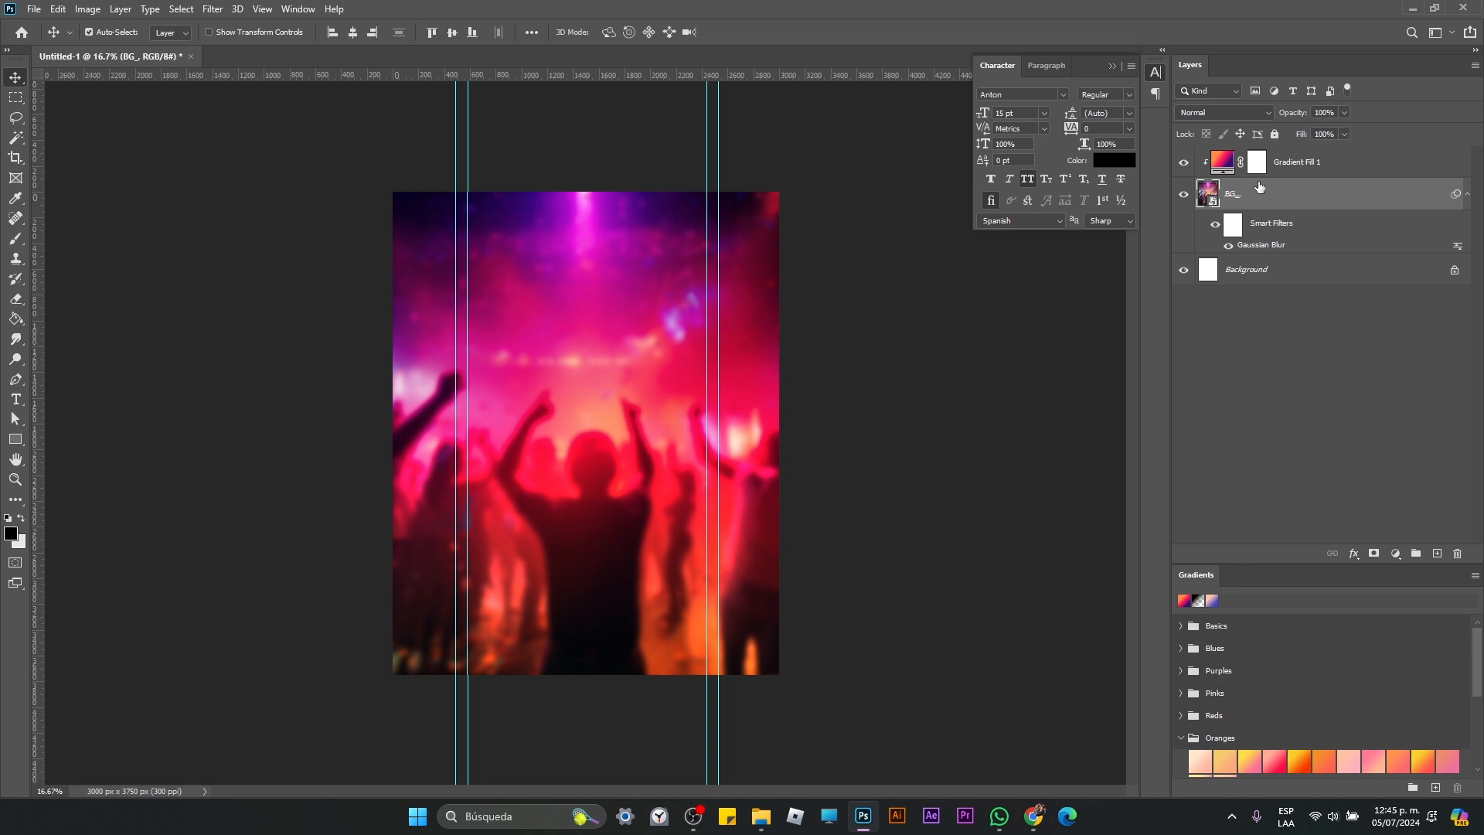
left_click(1468, 195)
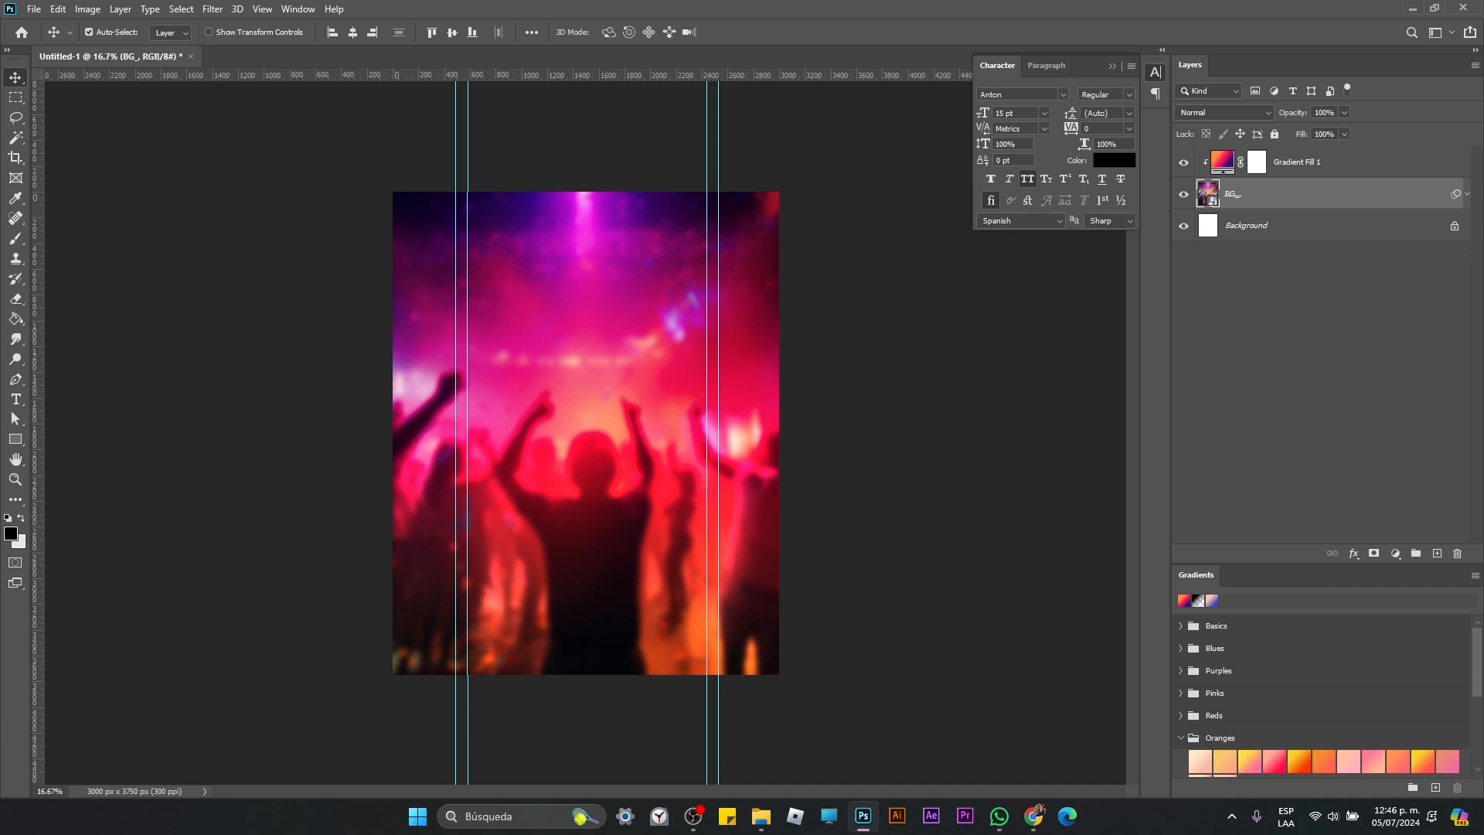
Step: Place the bacardi bottle image from the file explorer into the document and move its layer above Gradient Fill 1
key("alt+Tab")
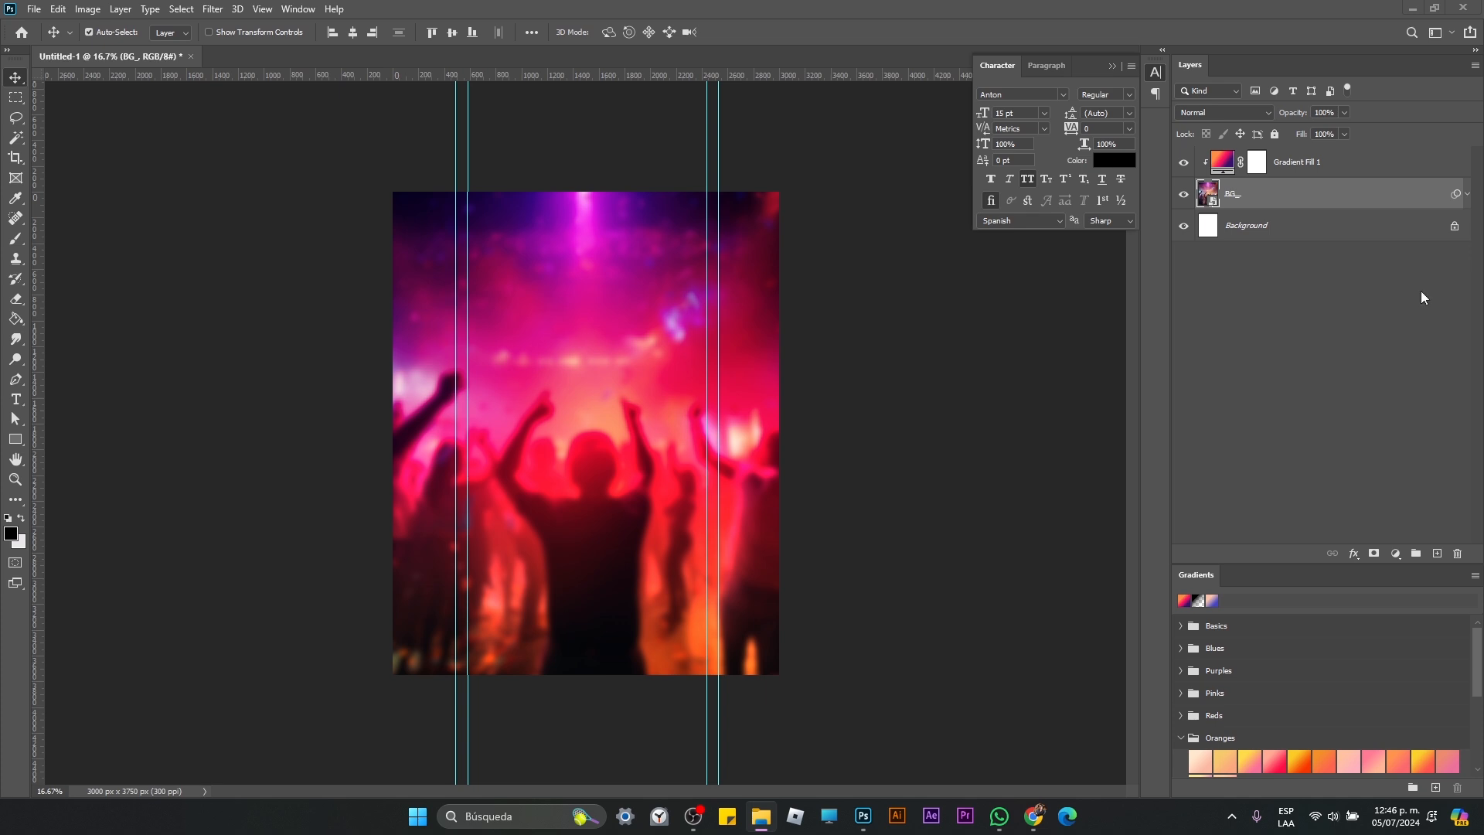
left_click_drag(1425, 297, 536, 388)
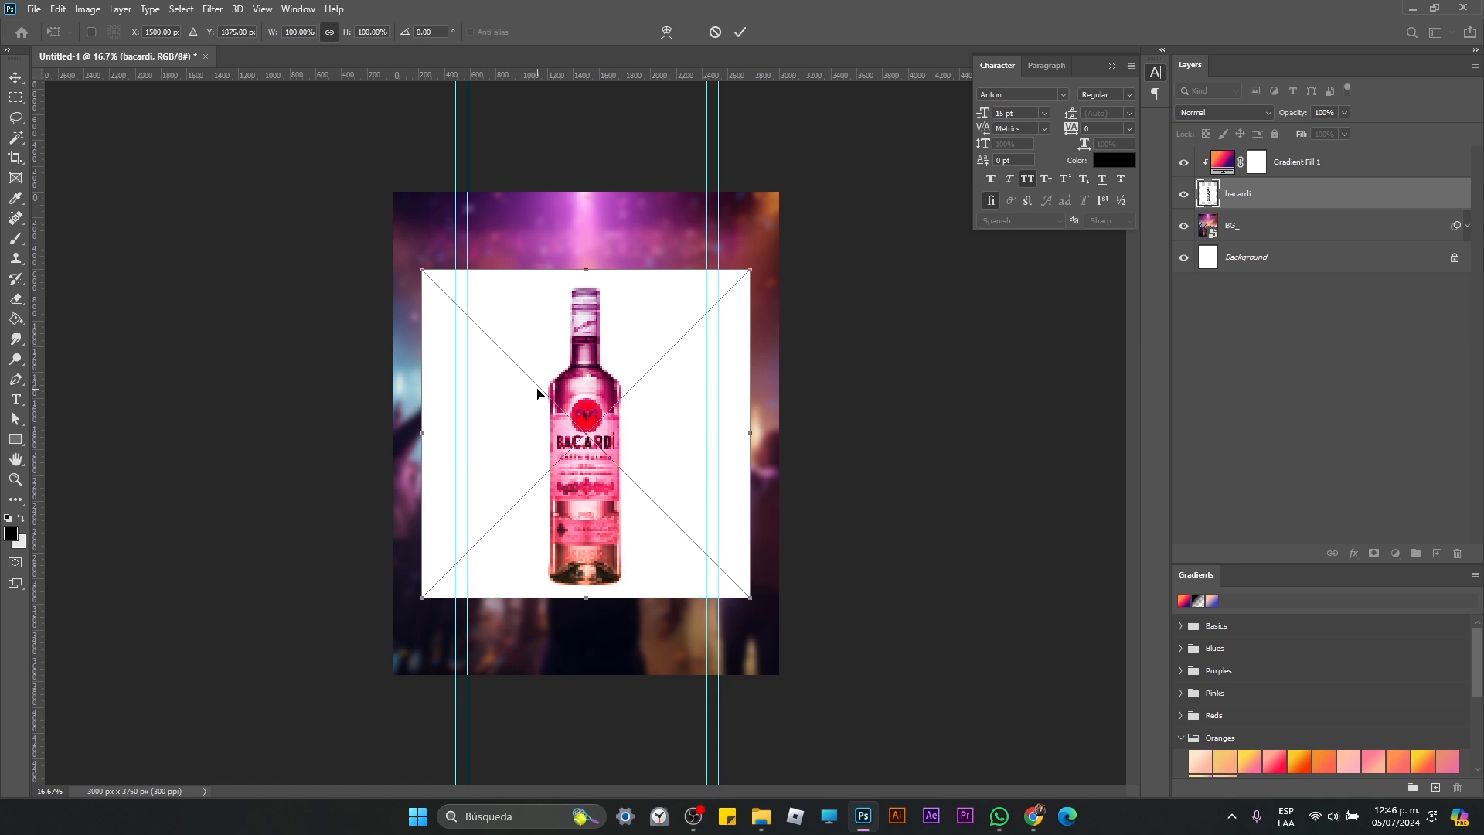
key("Return")
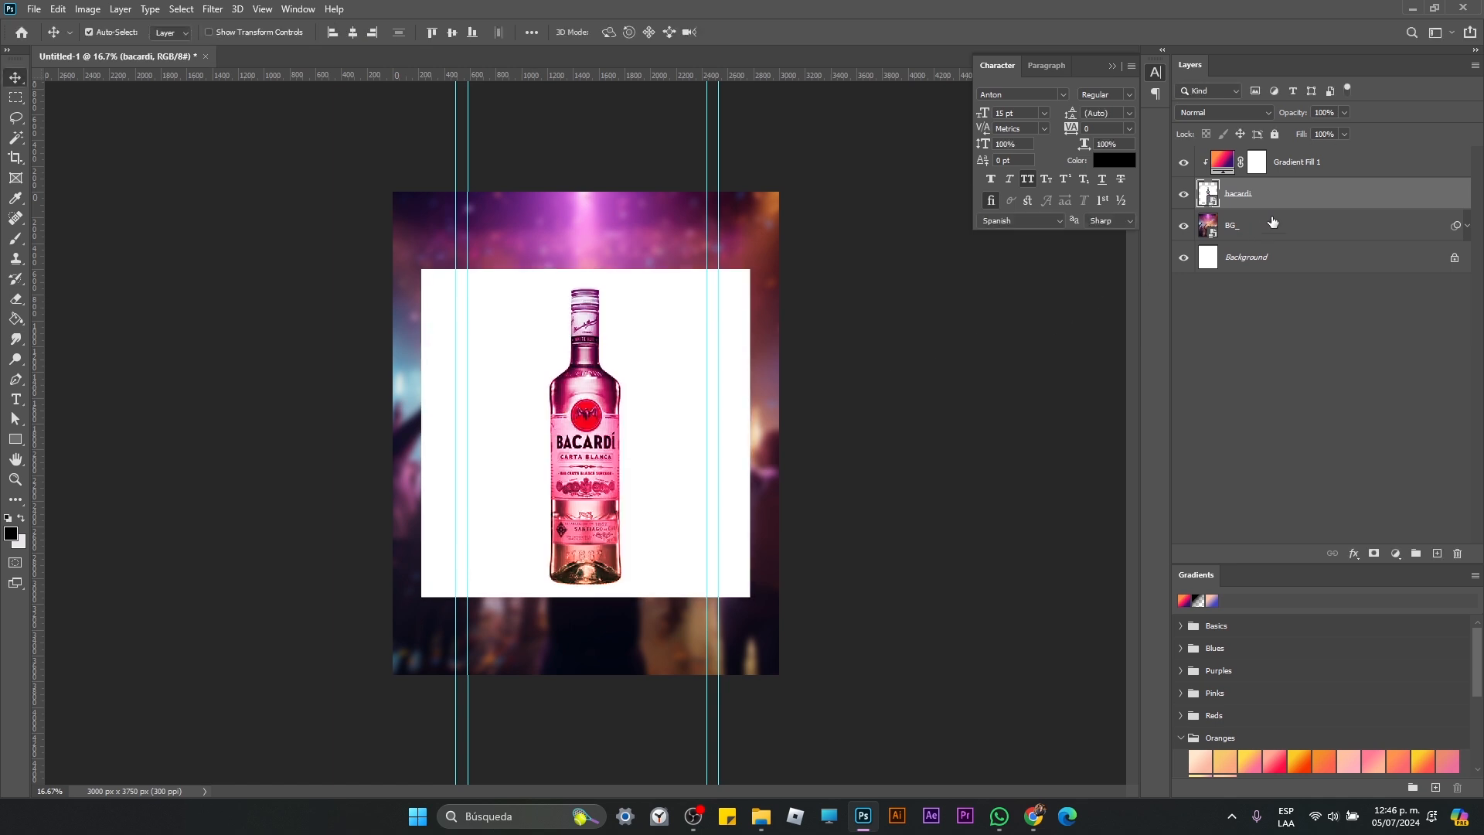
left_click_drag(1277, 202, 1283, 160)
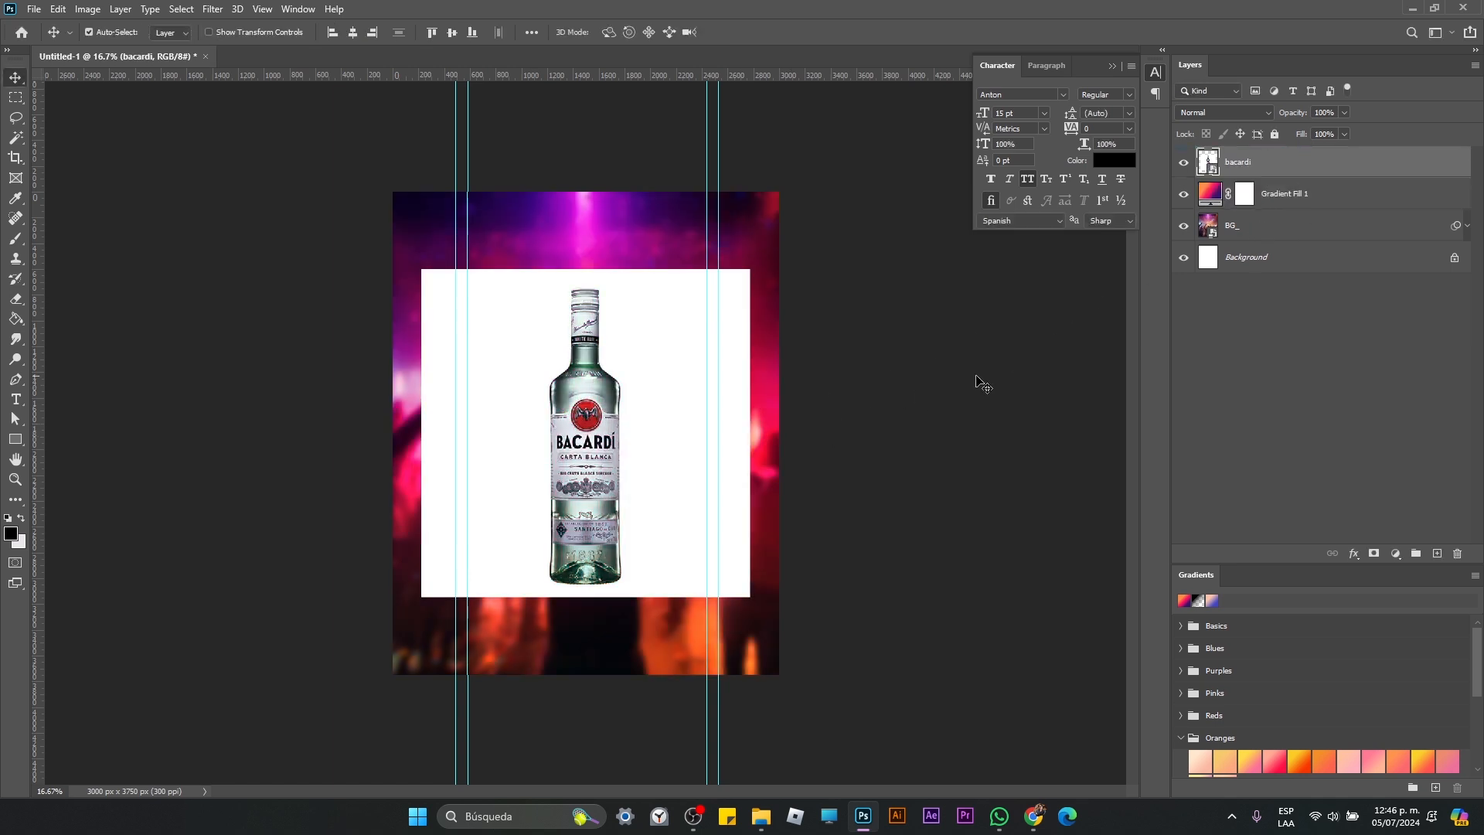
Step: Cut out the bottle by selecting the subject, copying it to its own layer and deleting the original bacardi layer
left_click(181, 8)
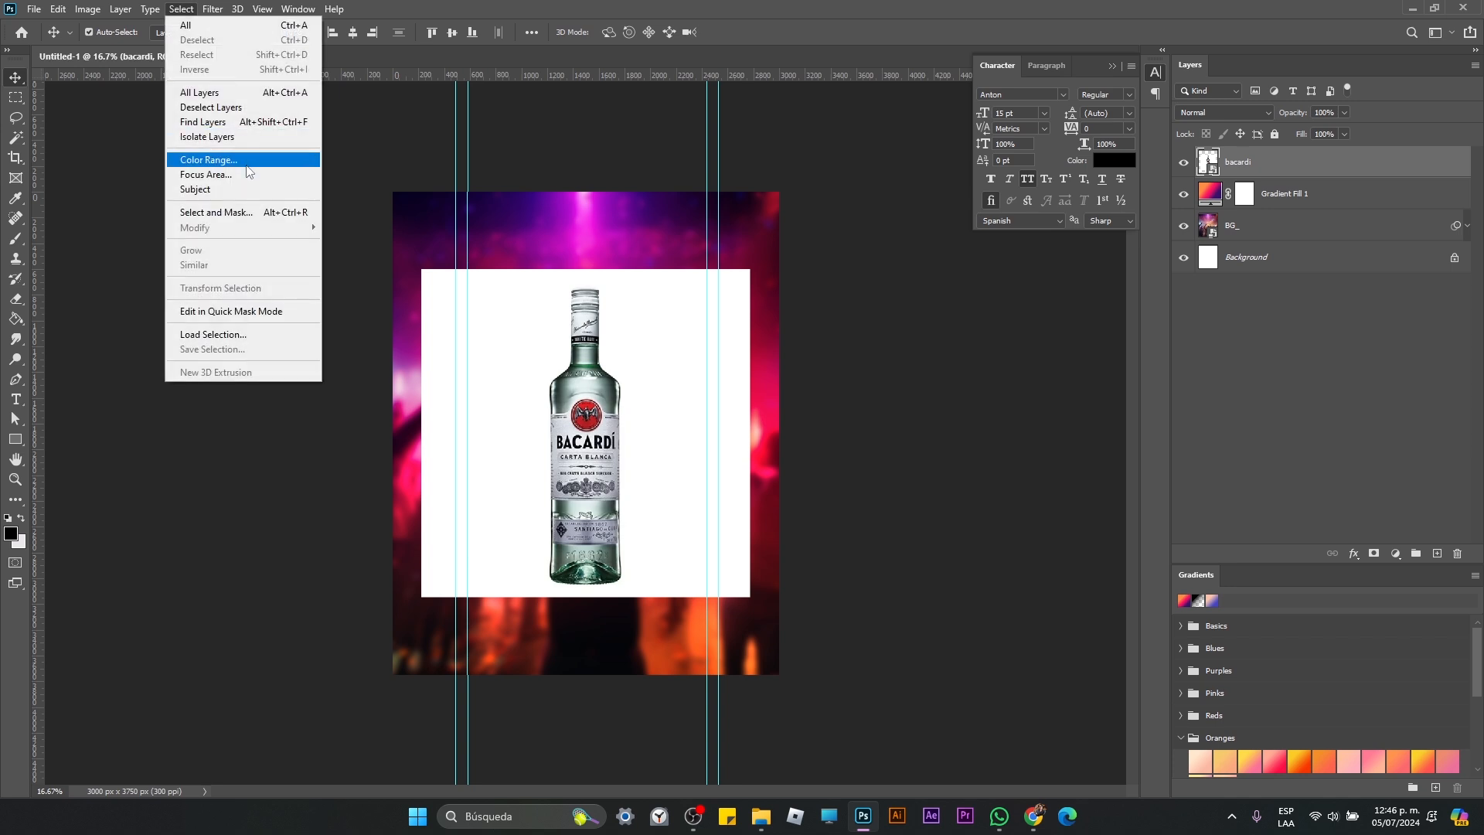
left_click(250, 190)
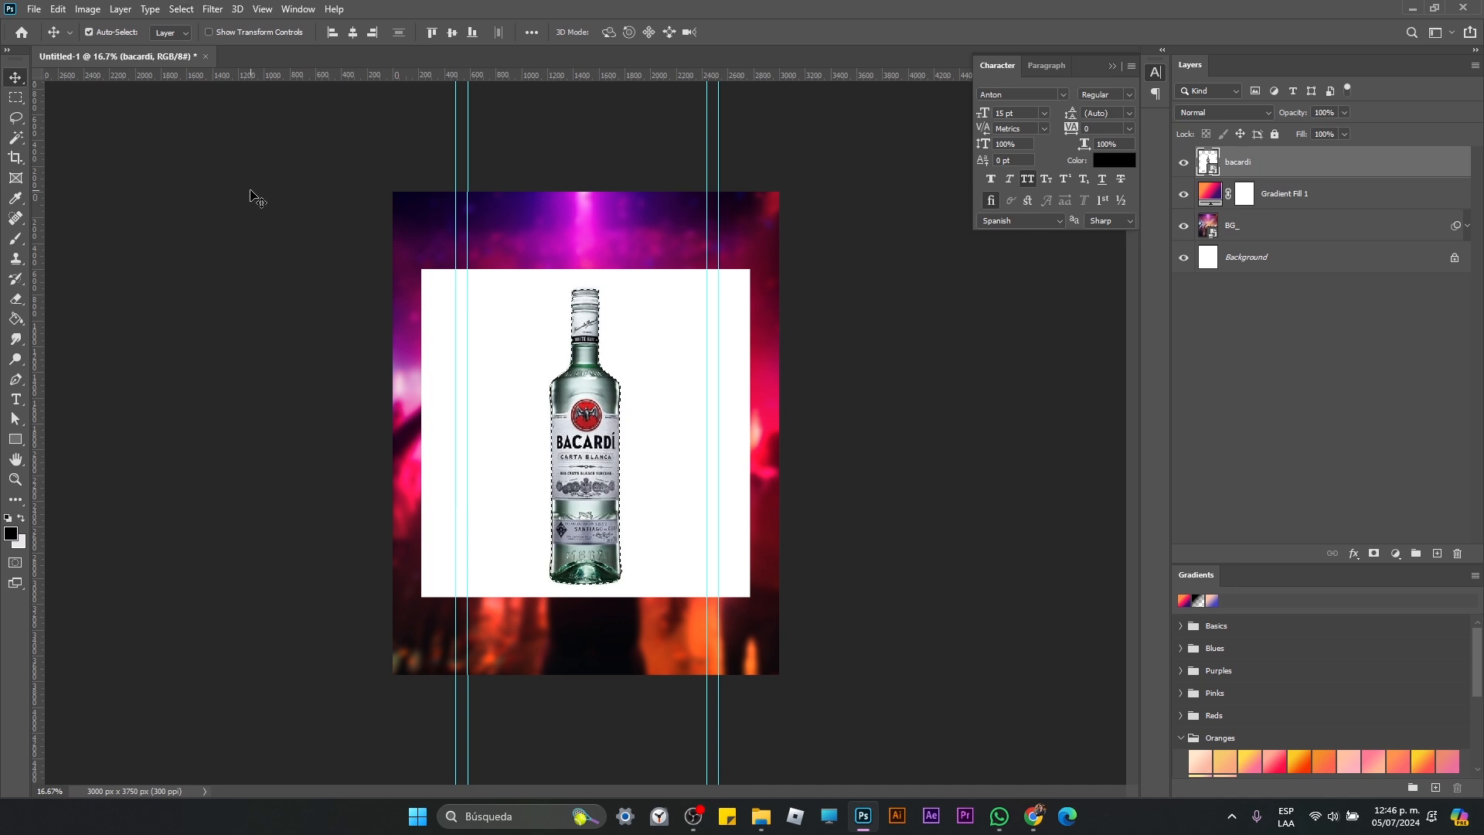
key("ctrl+j")
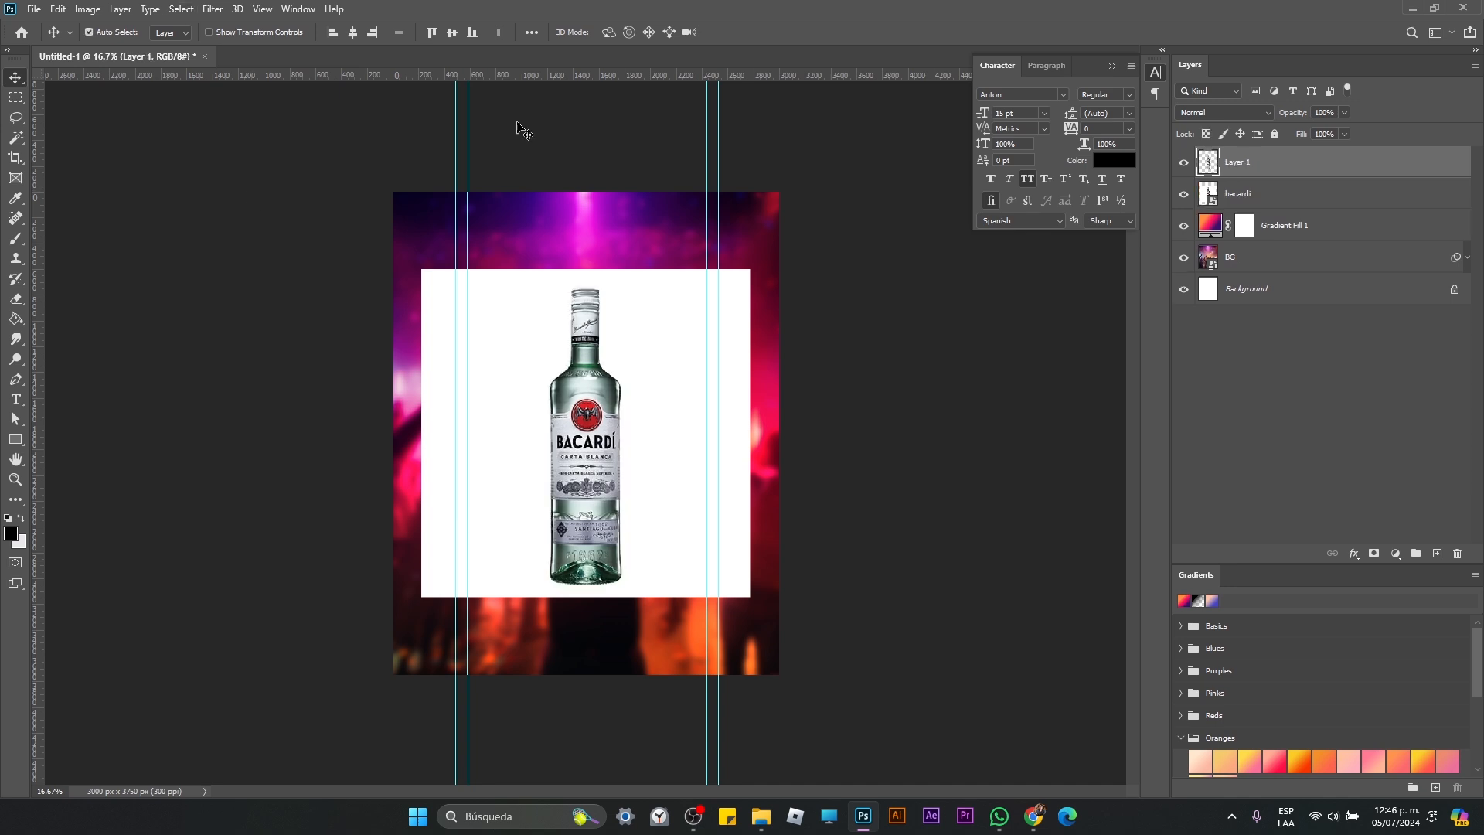
left_click(1272, 193)
key("Delete")
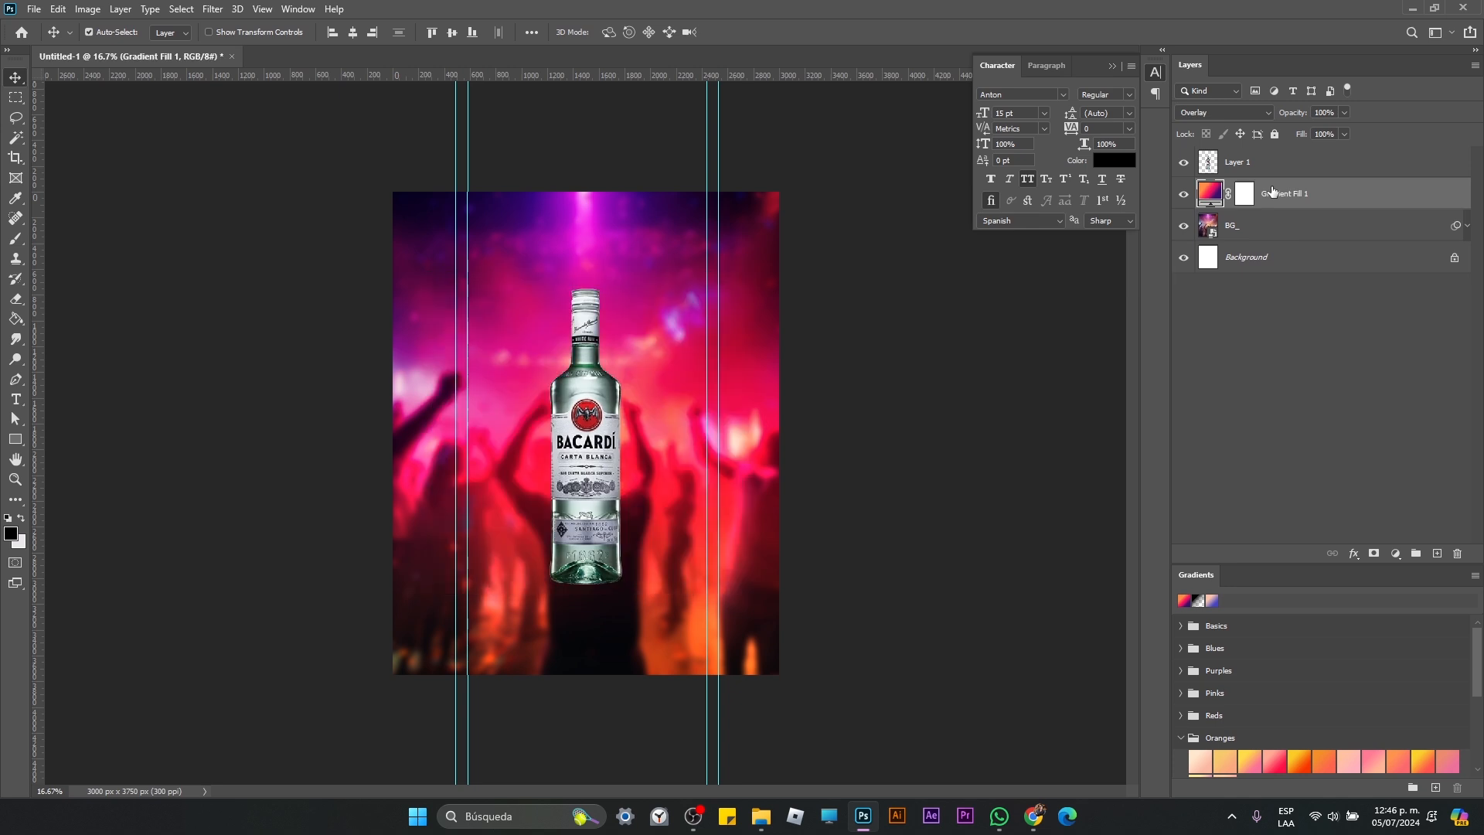
Step: Scale the cut-out bottle on Layer 1 to about 136% and center it horizontally and vertically on the canvas
key("ctrl+t")
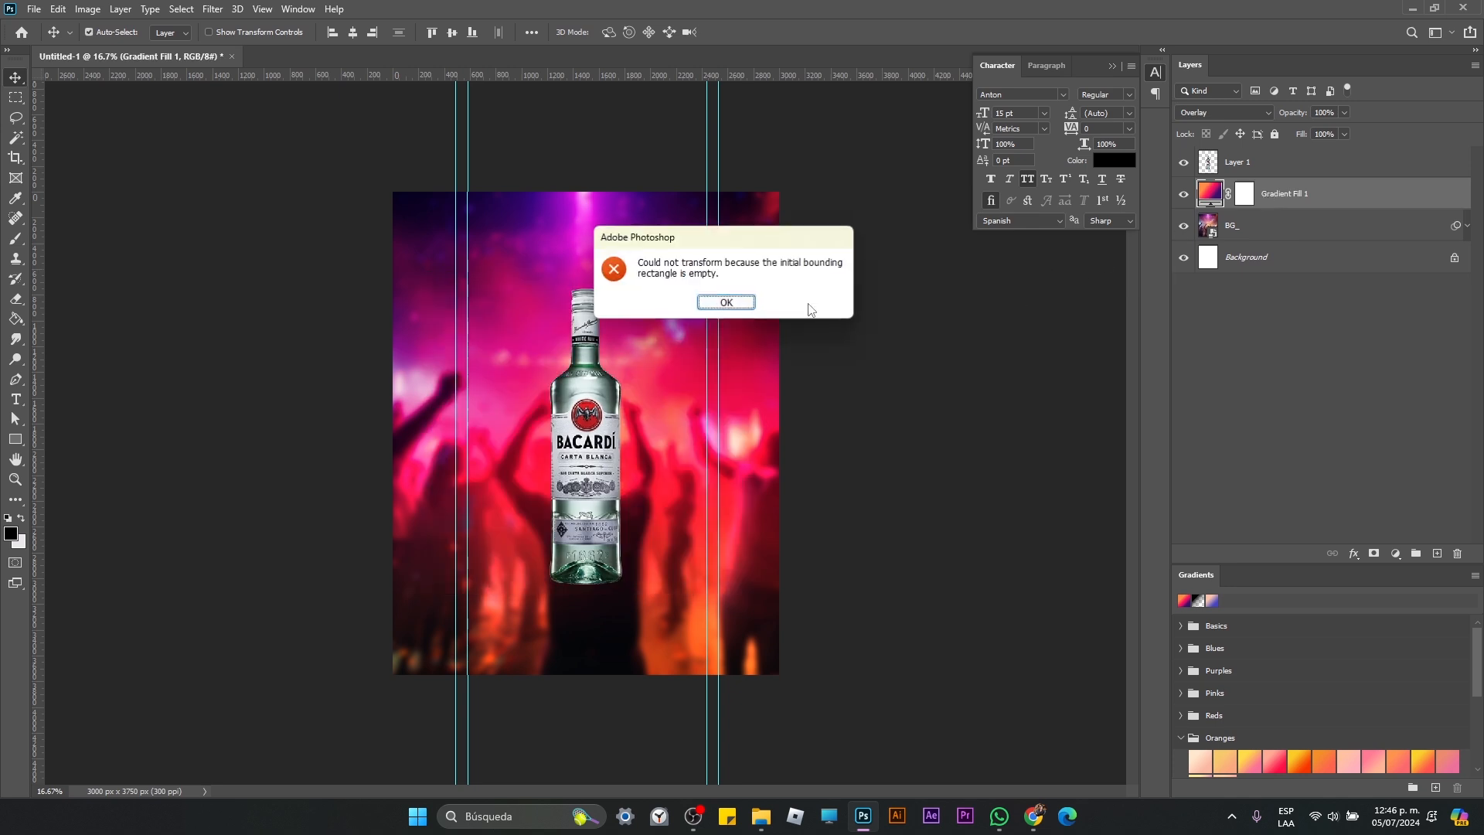
left_click(738, 302)
left_click(1307, 172)
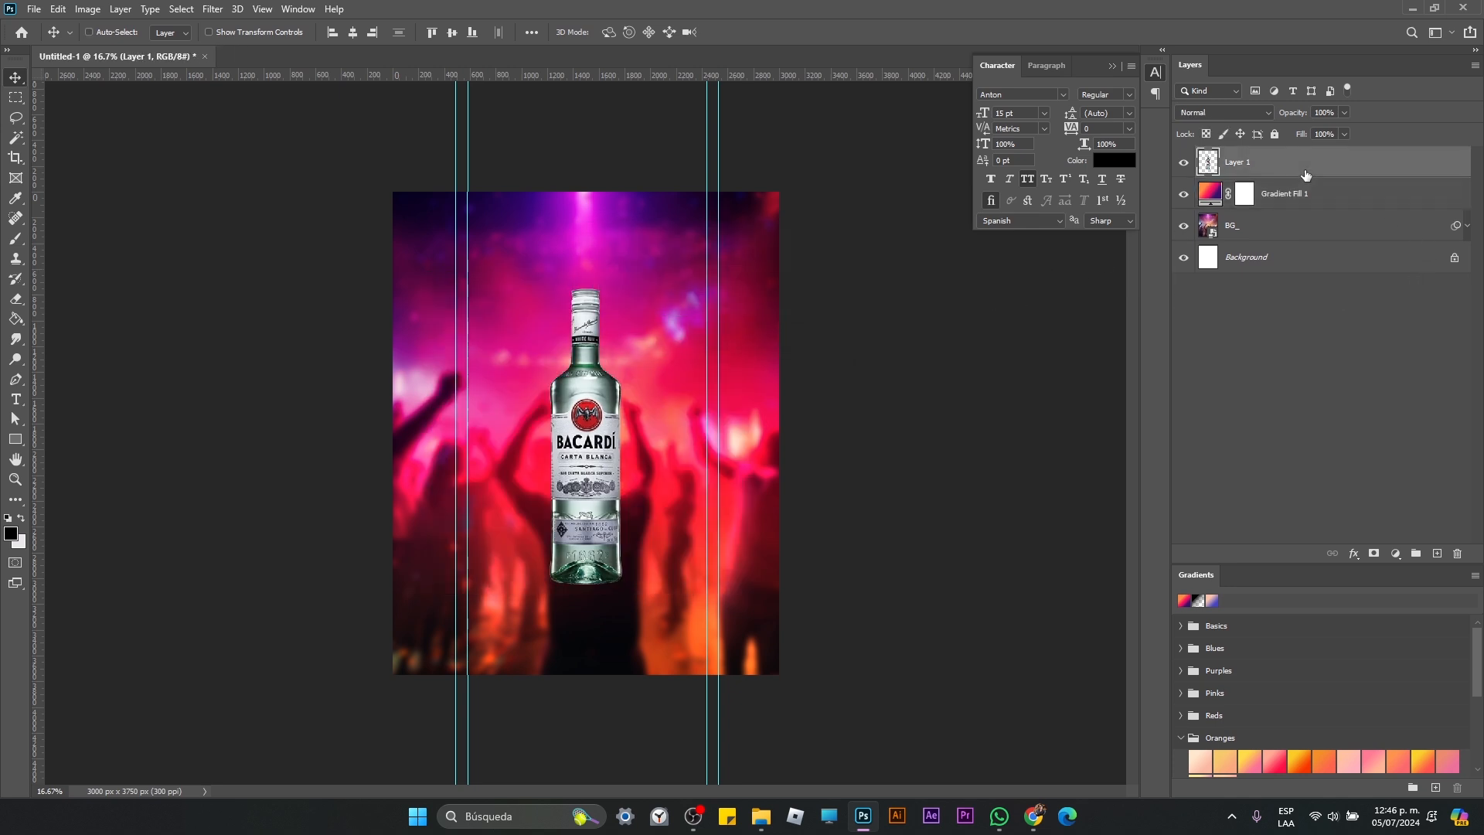
key("ctrl+t")
left_click_drag(623, 291, 638, 223)
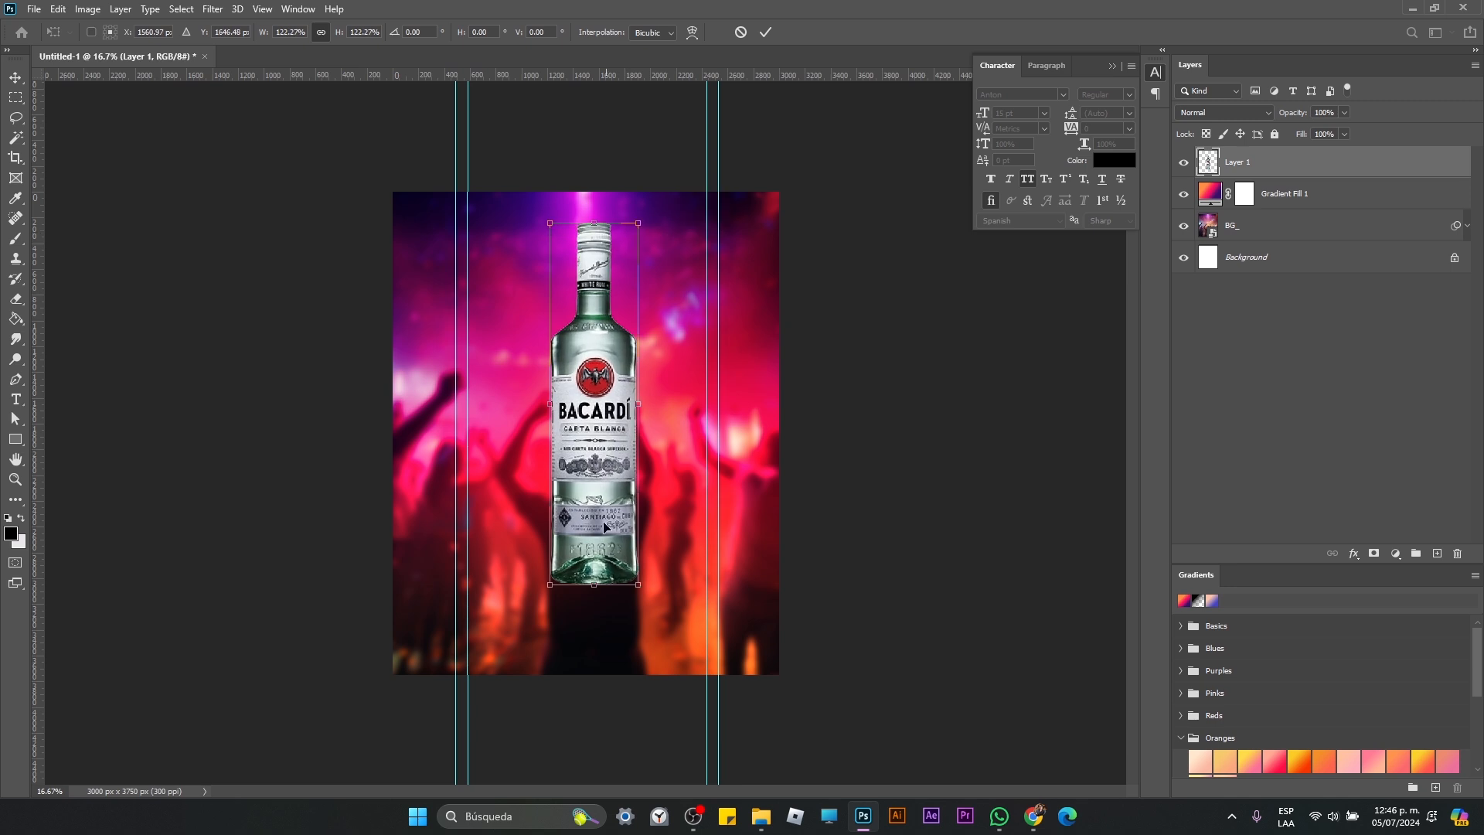
left_click_drag(549, 585, 539, 626)
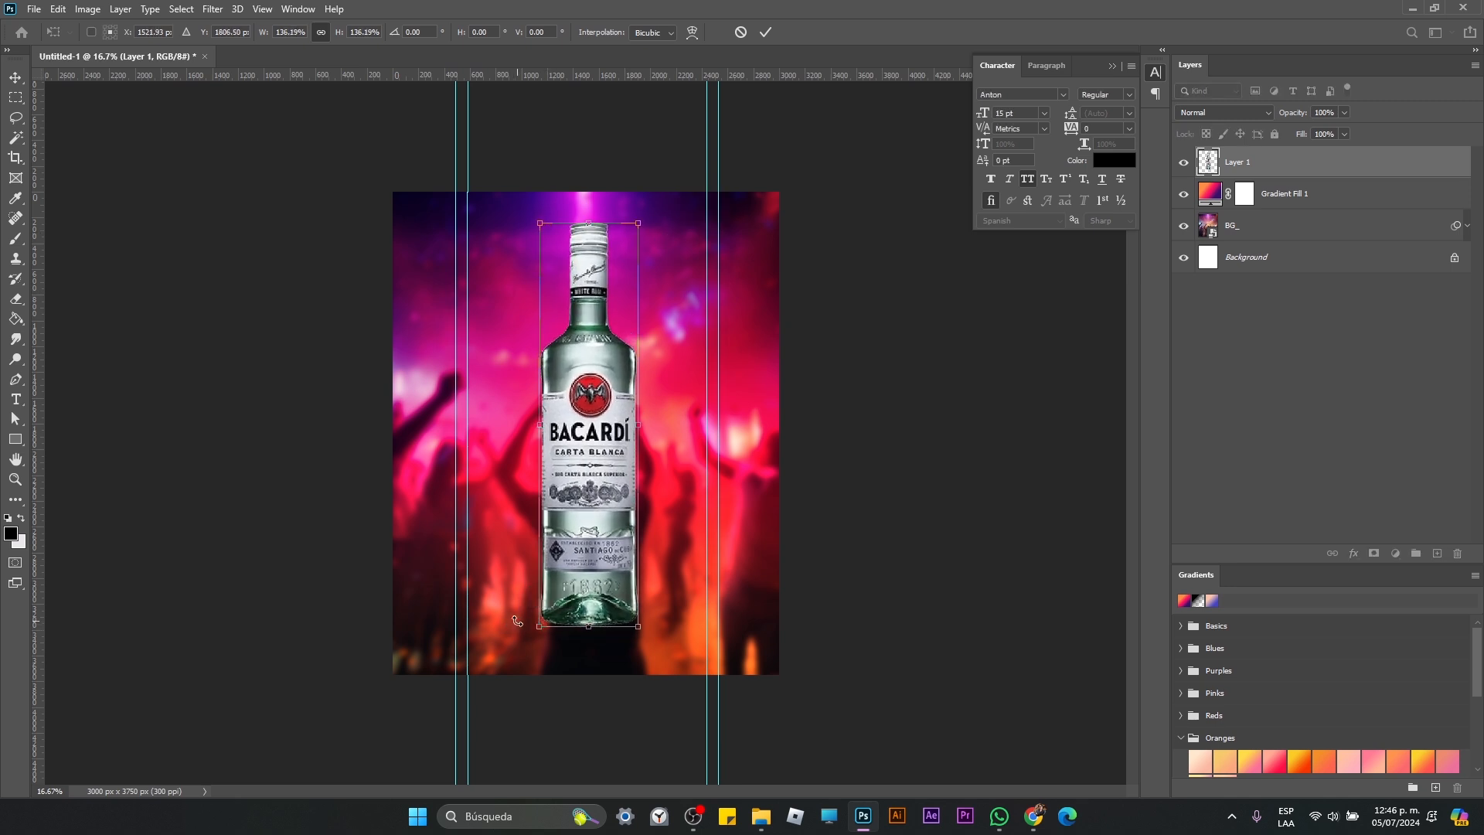
key("Return")
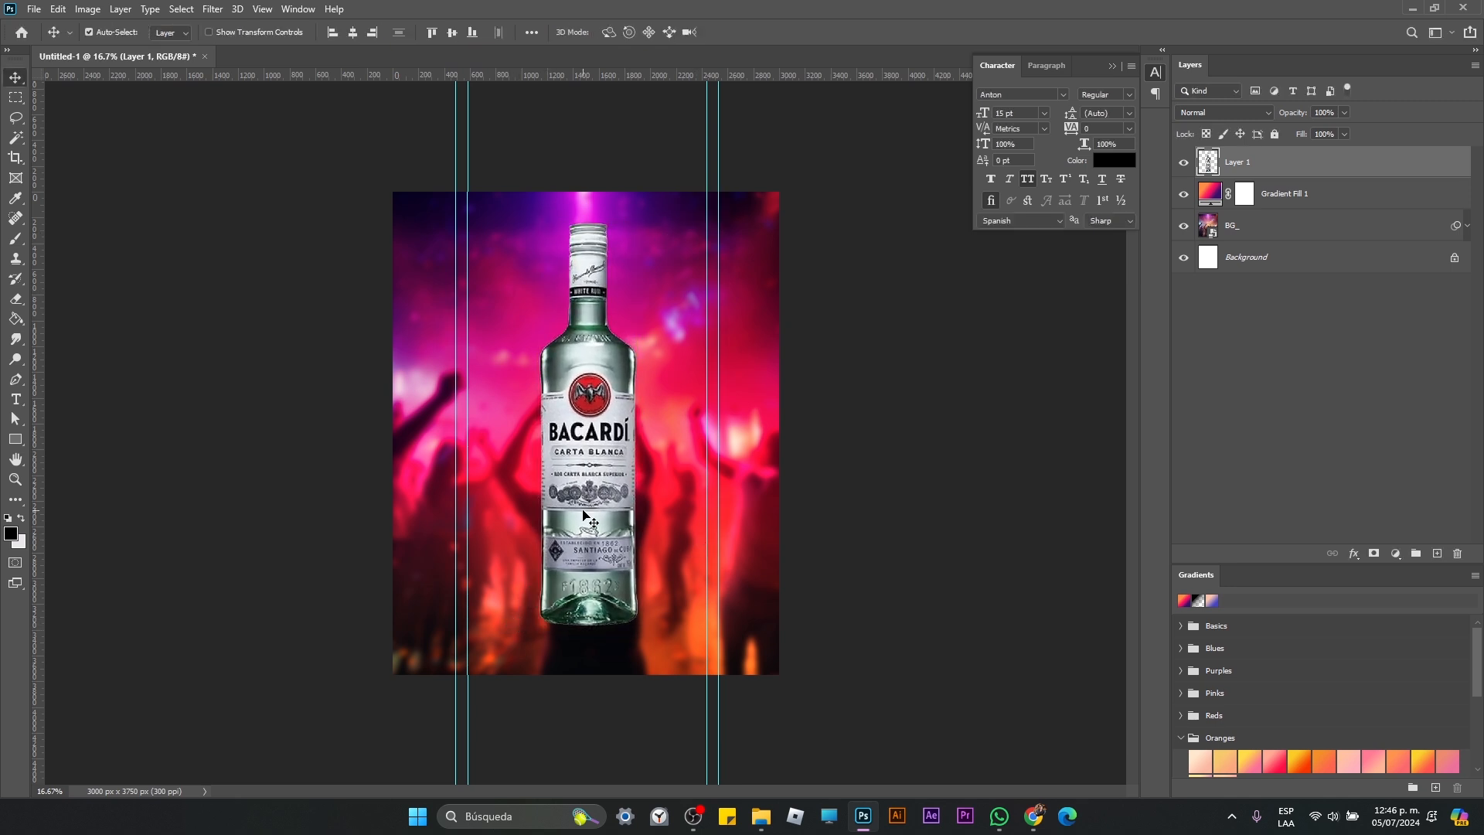
left_click(359, 35)
left_click(451, 35)
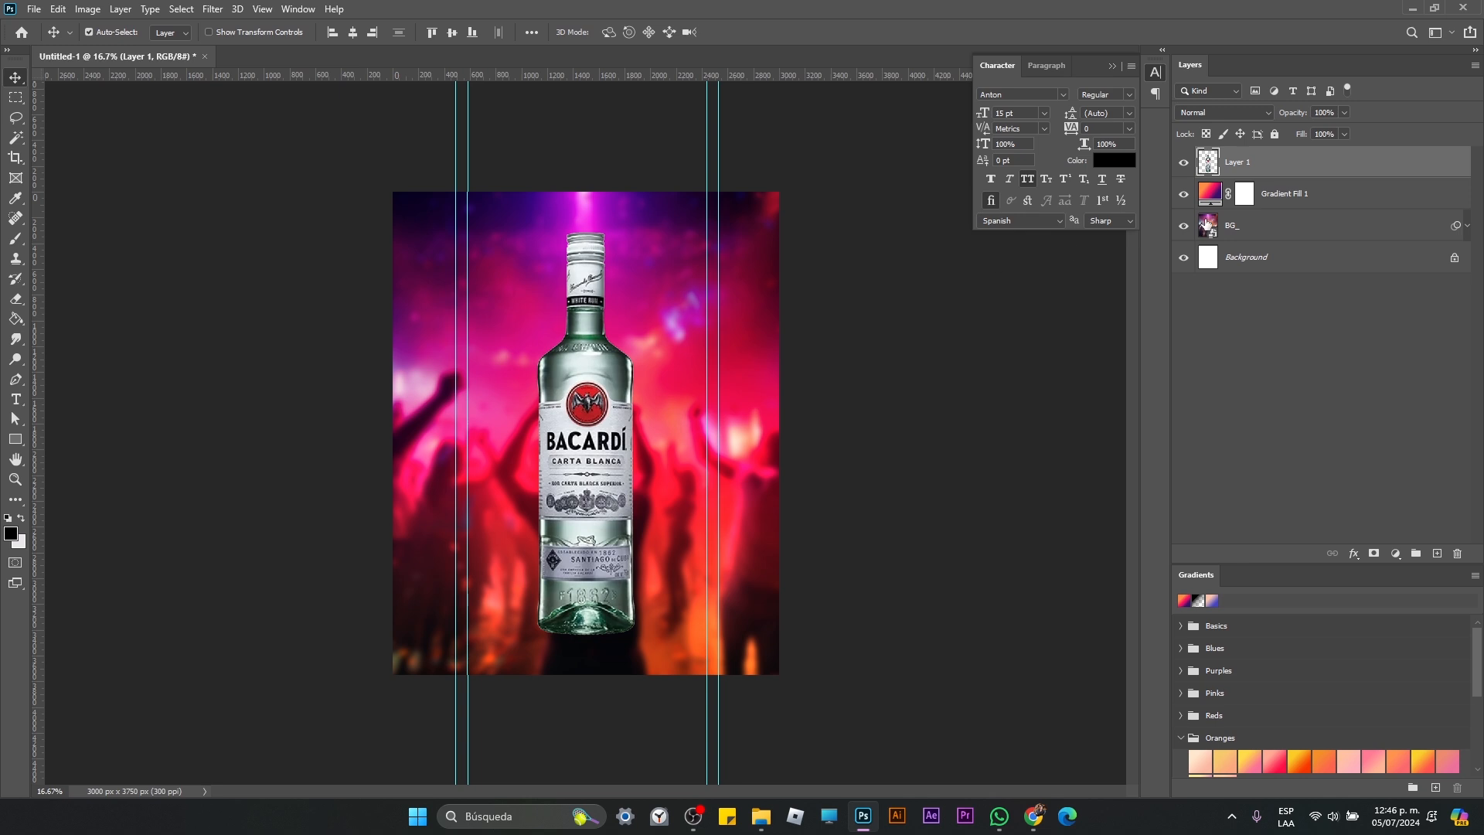
Step: Rename the bottle's layer as Pic_
double_click(1240, 163)
type("Pic_")
key("Return")
Step: Group the Gradient Fill 1 and BG_ layers together
left_click(1319, 203)
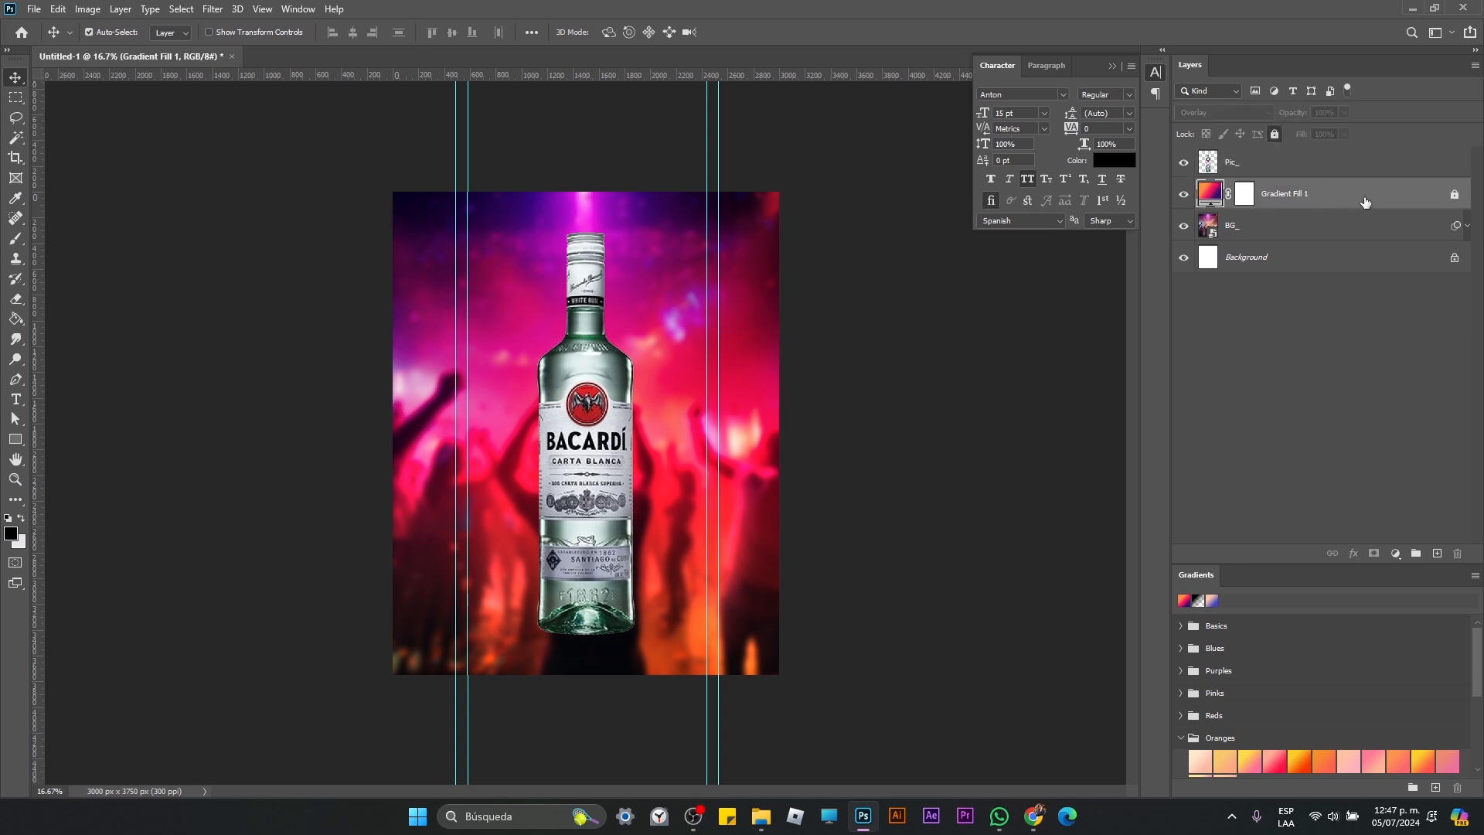
left_click(1422, 226, "shift")
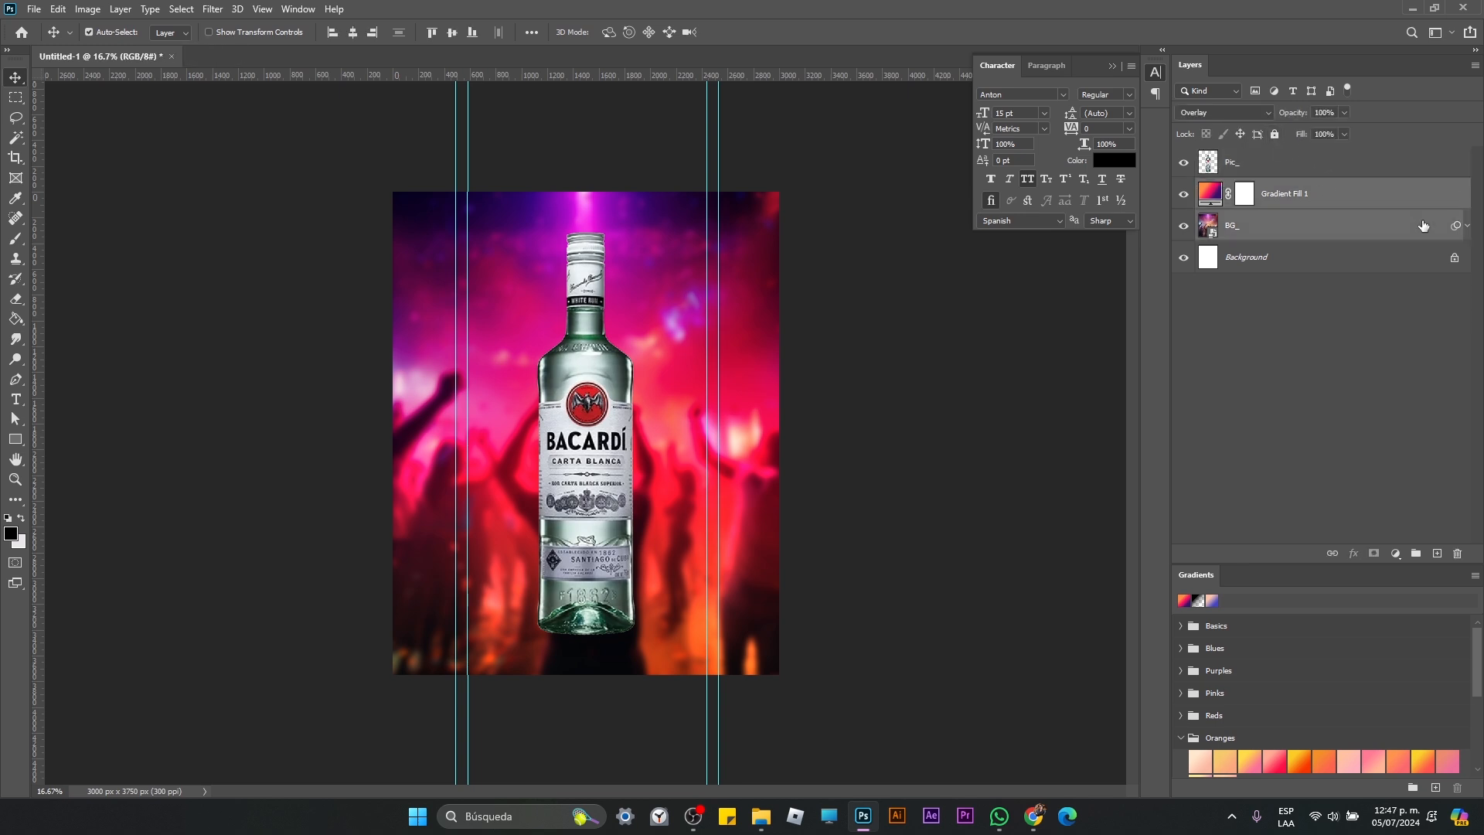
key("ctrl+g")
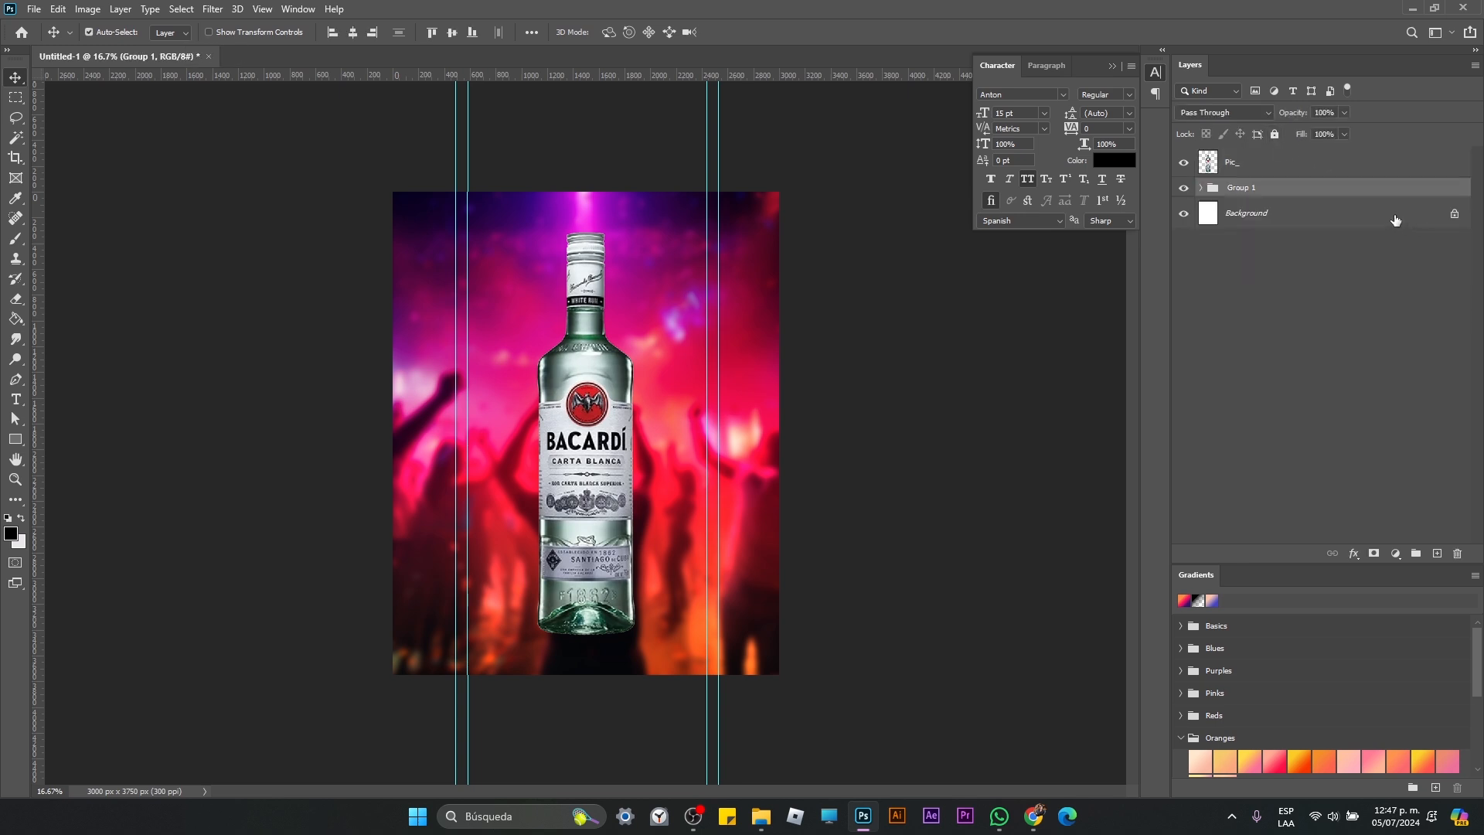
double_click(1241, 192)
key("Escape")
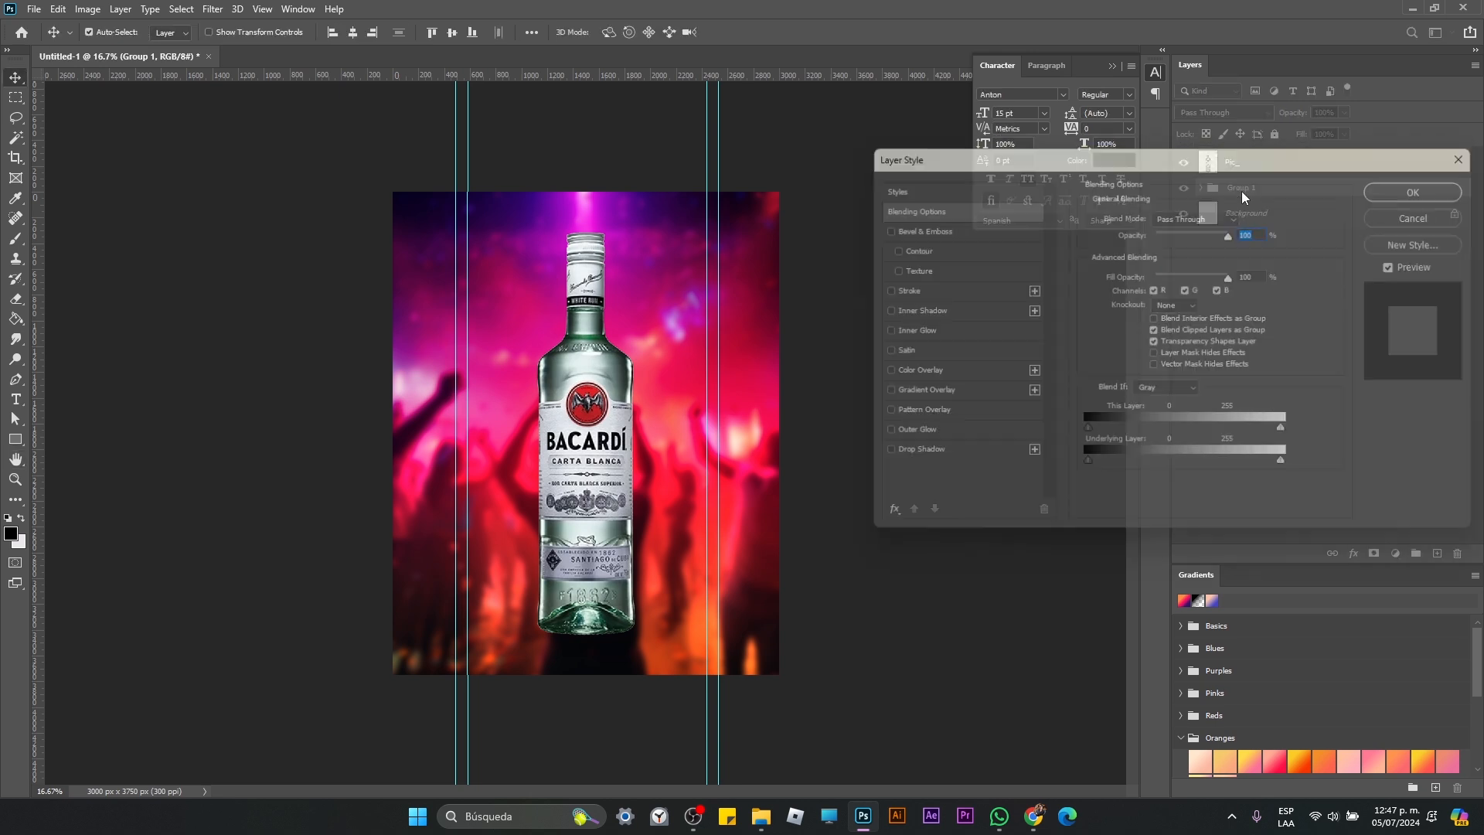
Step: Rename the group containing the gradient and crowd background layers as BG_
double_click(1242, 189)
type("BG")
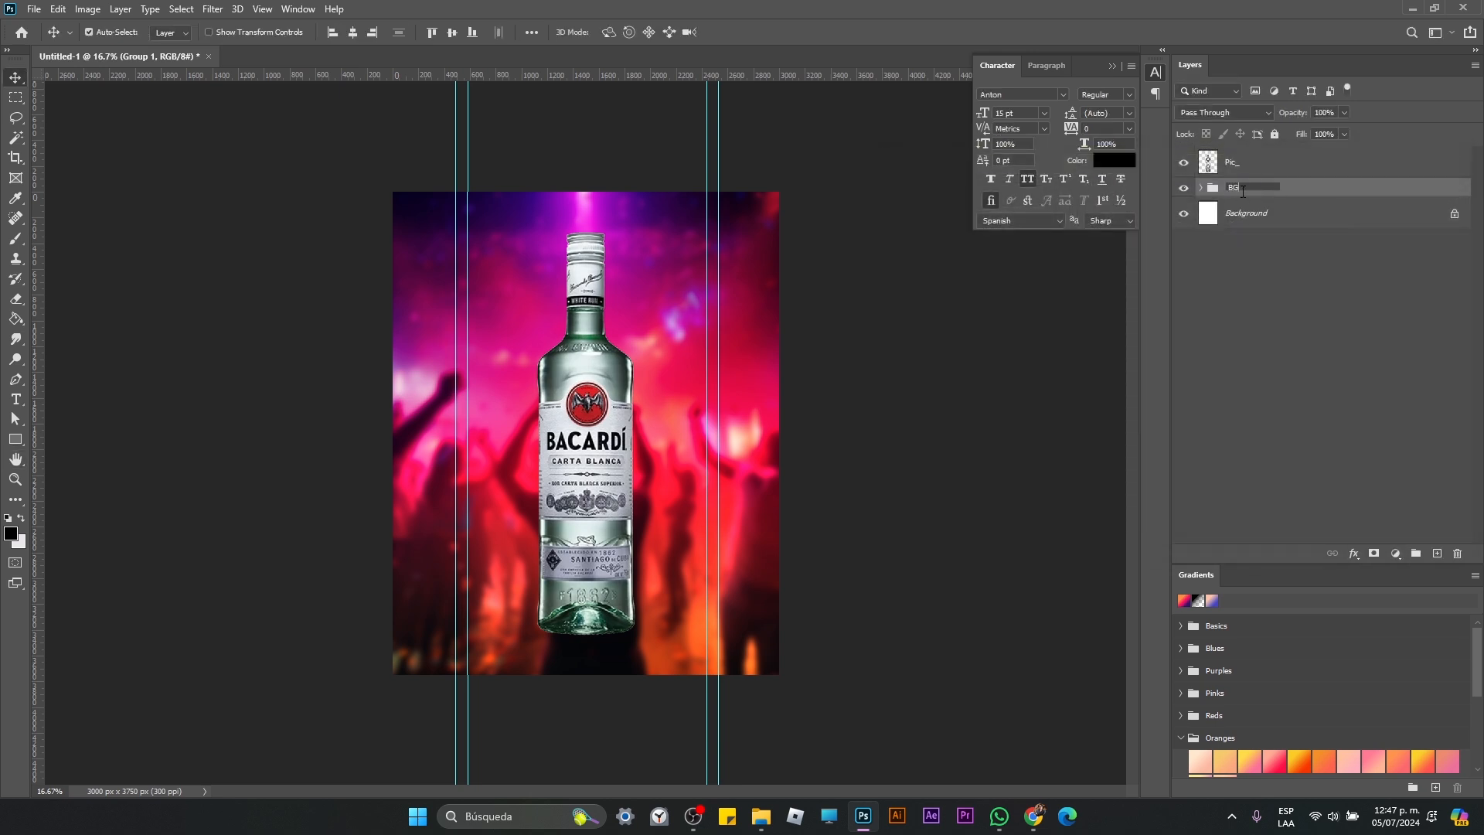
type("_")
key("Return")
left_click(1274, 133)
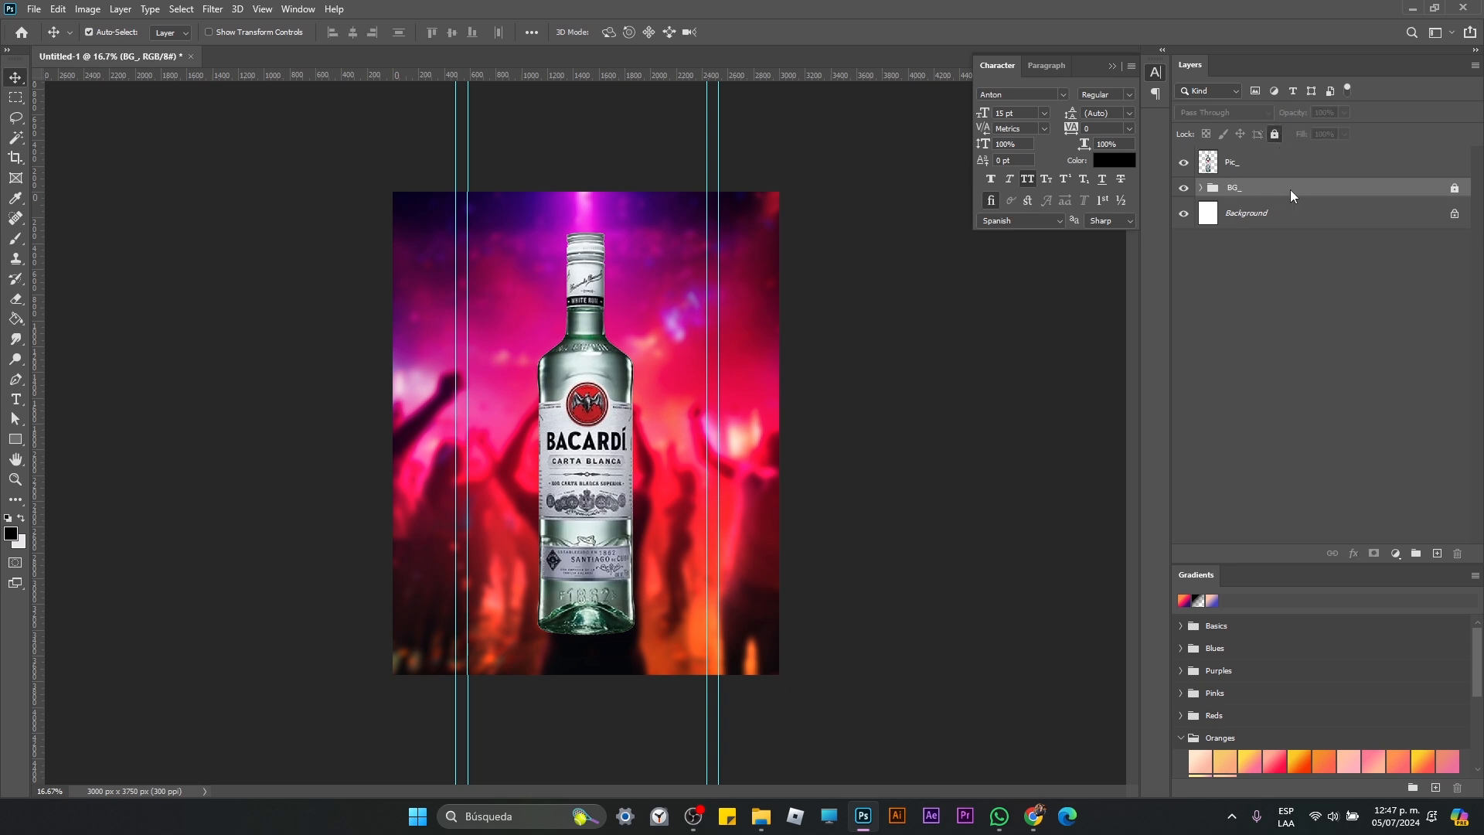
double_click(1291, 189)
key("Return")
left_click(1454, 187)
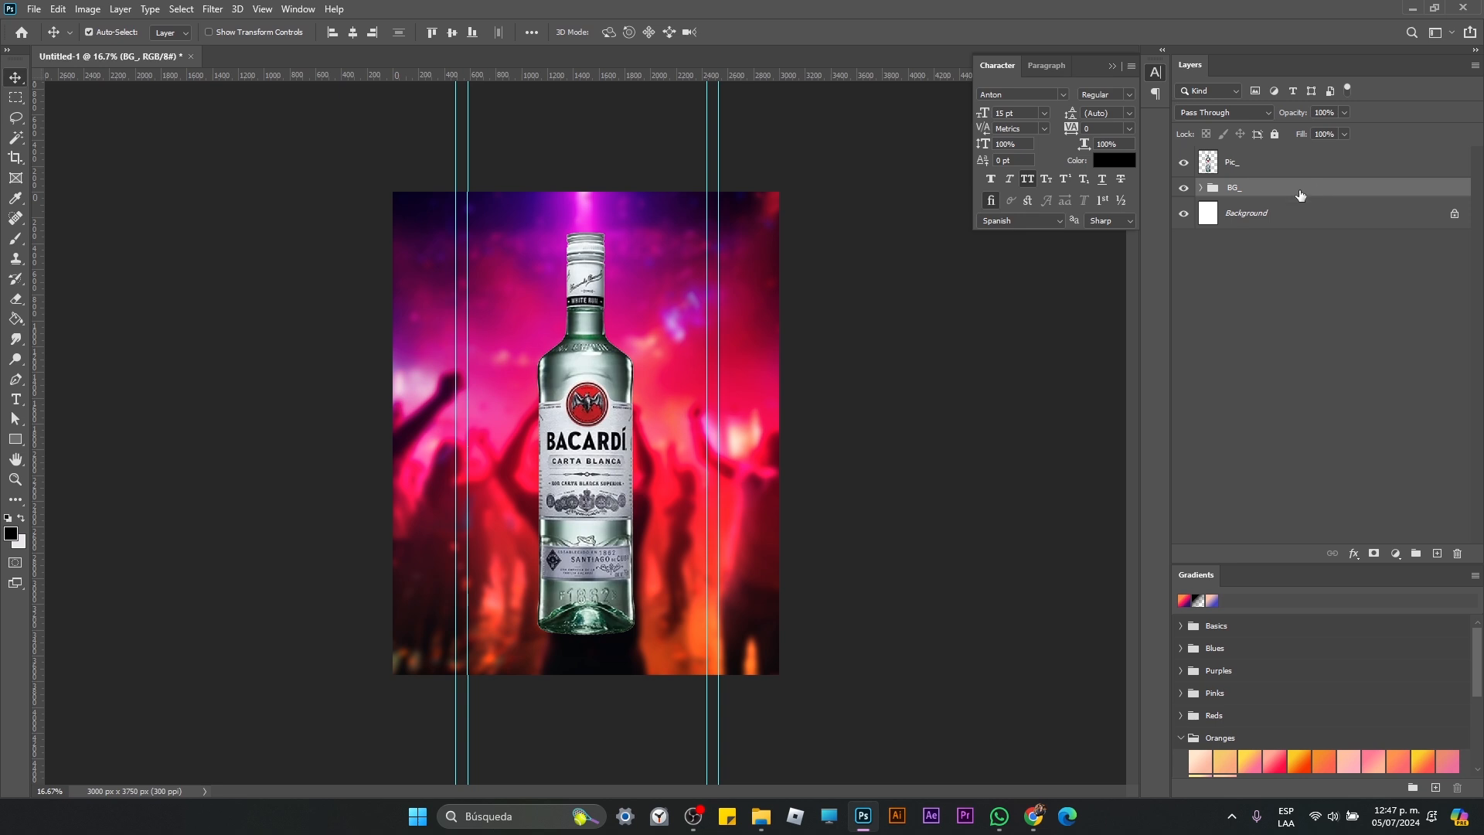
double_click(1283, 188)
left_click(1458, 191)
Step: Give the BG_ group a green color label and lock the whole group
right_click(1259, 193)
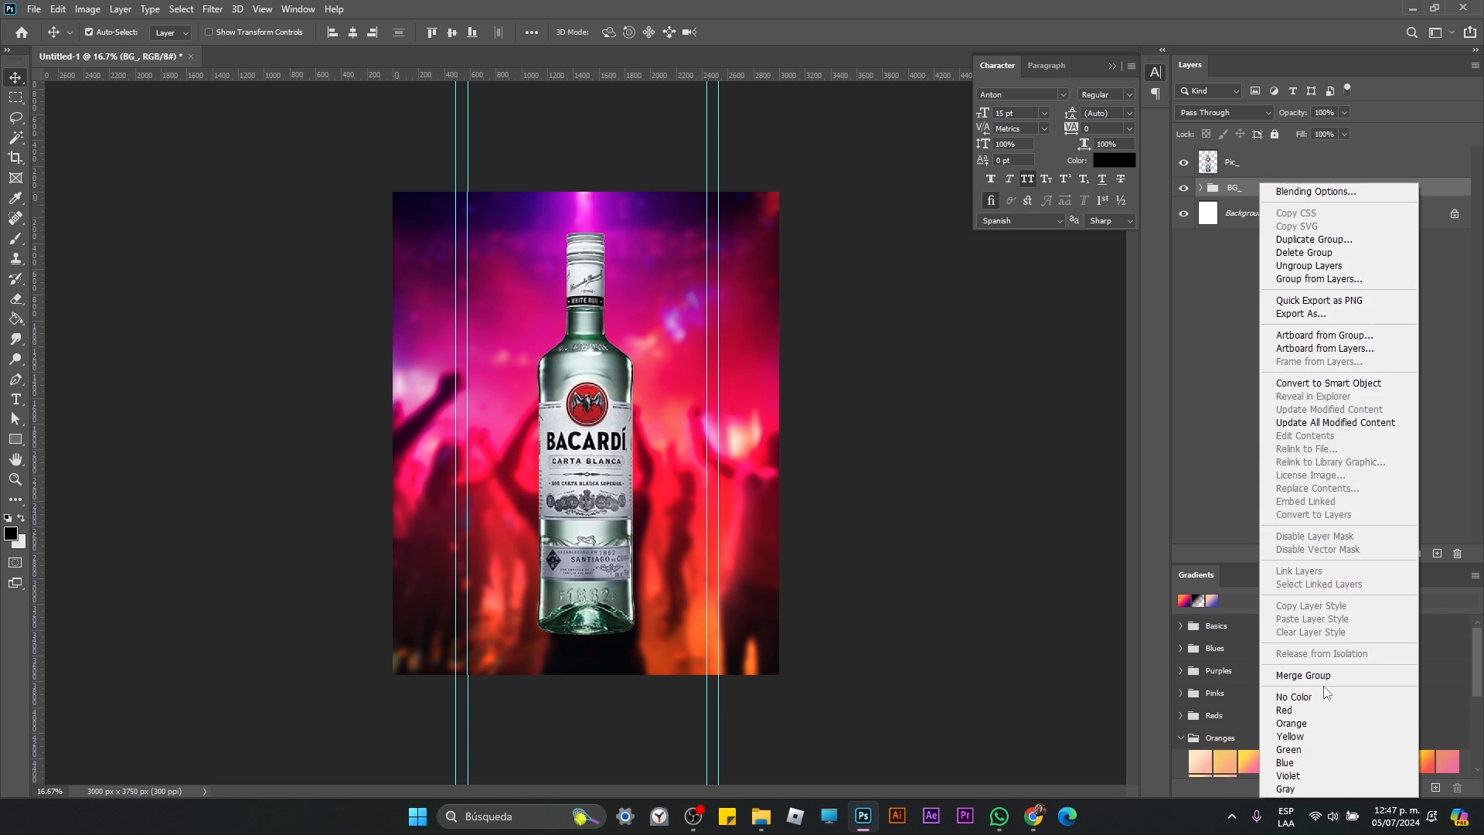
left_click(1312, 765)
left_click(1276, 134)
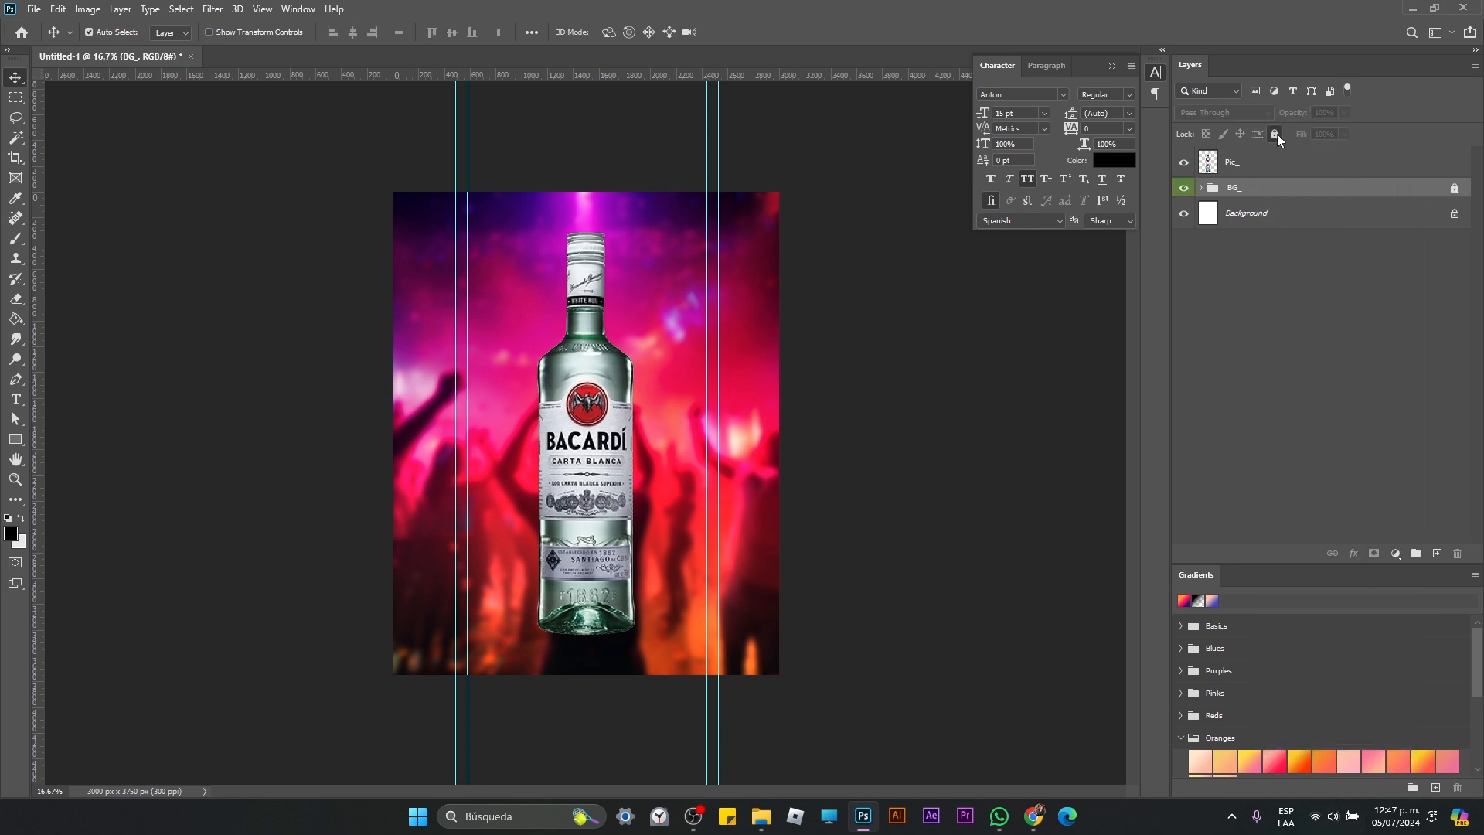
Step: Add a text line reading QUE NO PARE over the bottle's neck, on a new layer above Pic_
left_click(1272, 164)
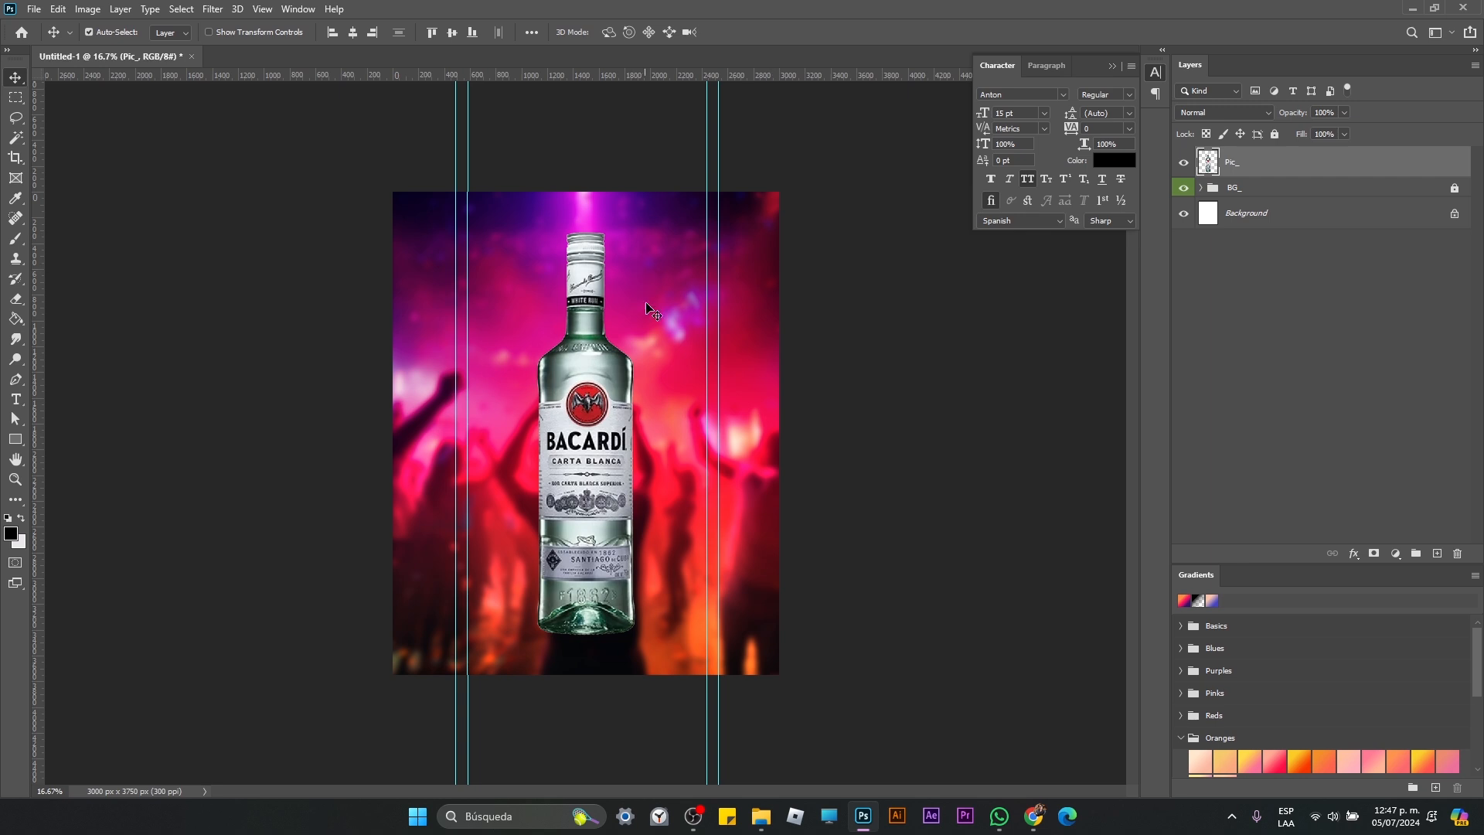
key("t")
left_click(530, 292)
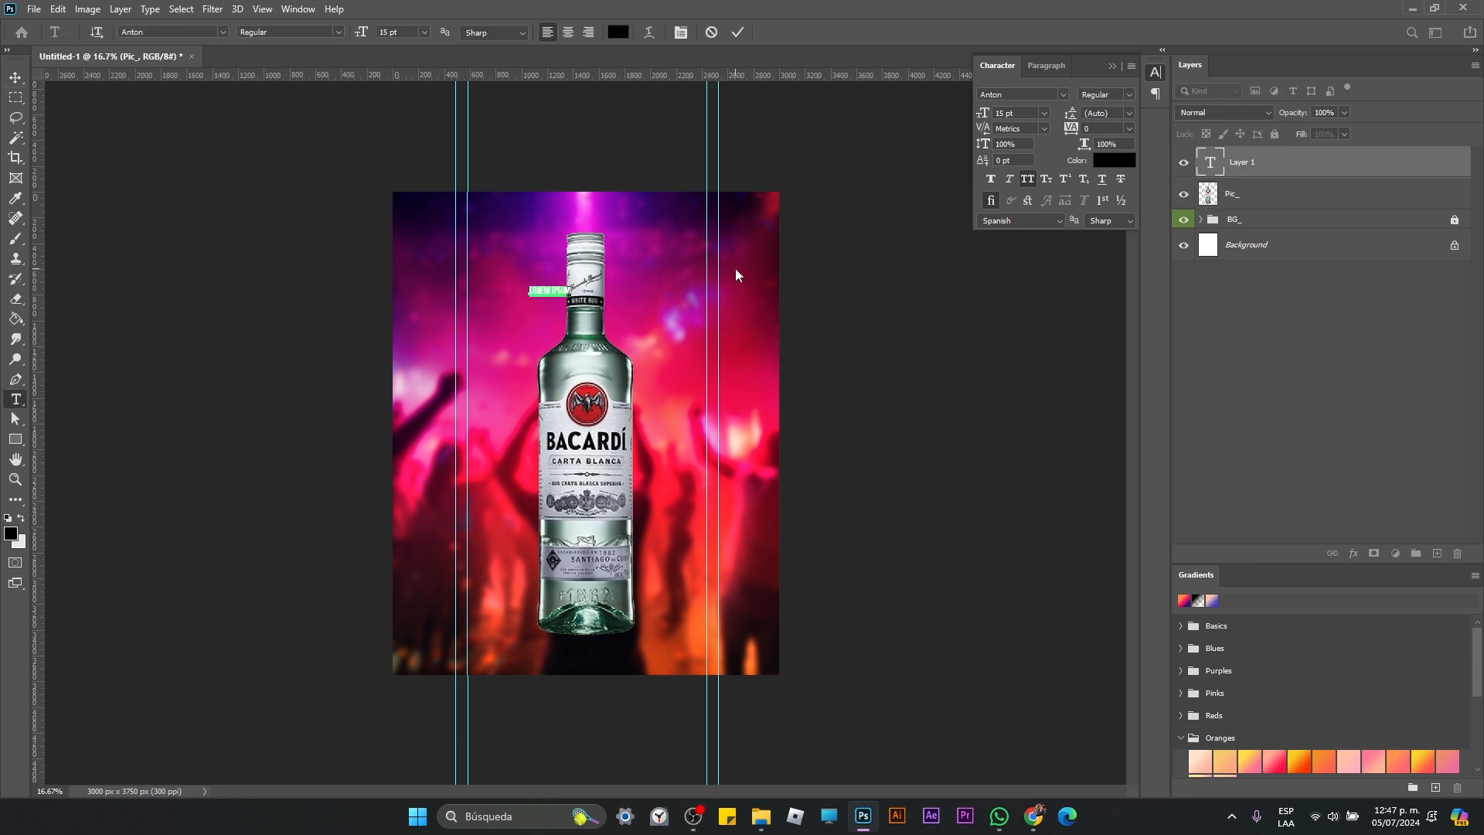
type("QUE NO PARE")
left_click(16, 78)
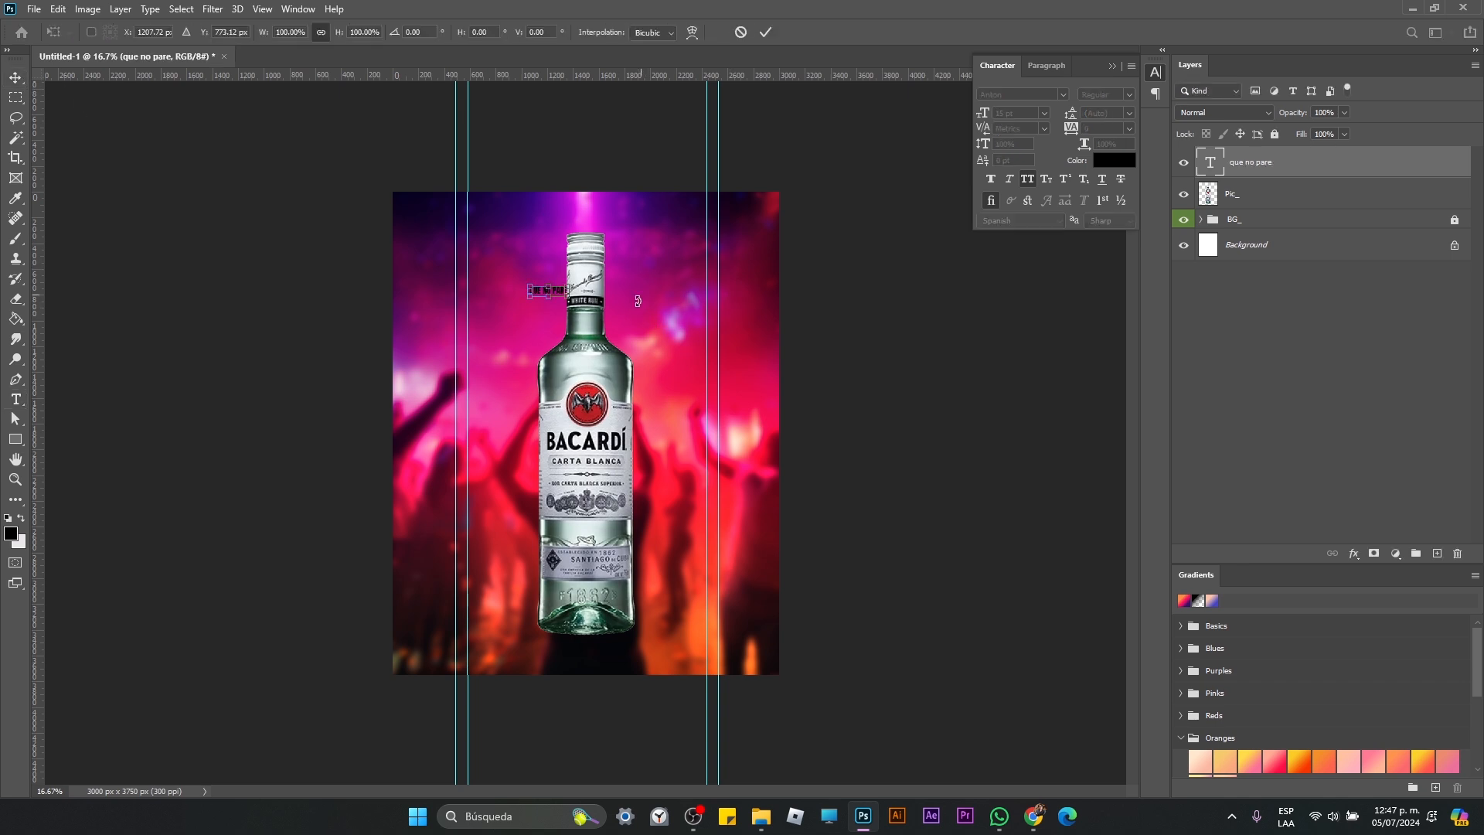
Step: Scale the QUE NO PARE text to about 634% so it spans the width between the inner vertical guides
key("ctrl+t")
left_click_drag(573, 301, 712, 414)
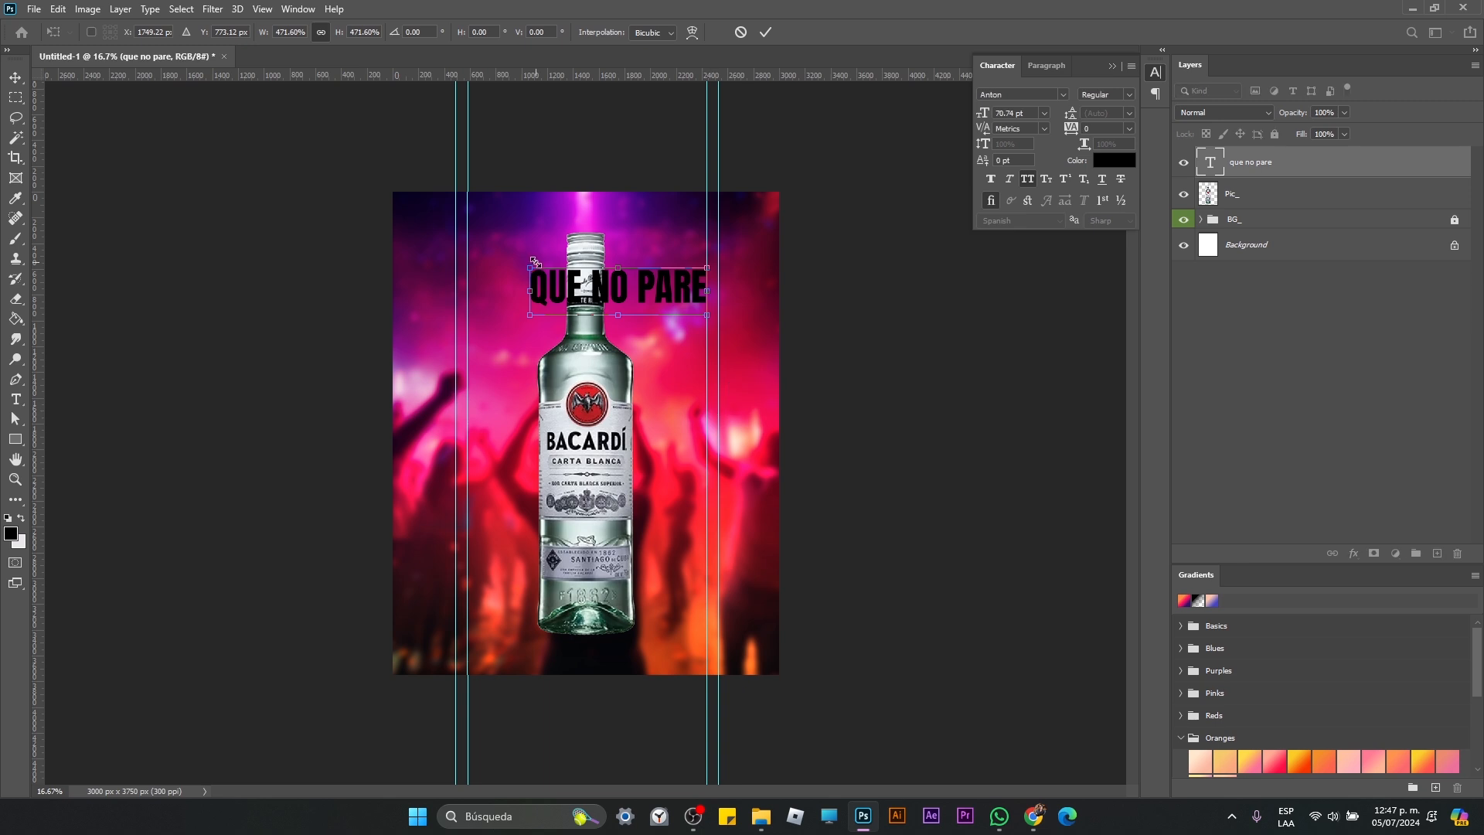
left_click_drag(533, 265, 475, 233)
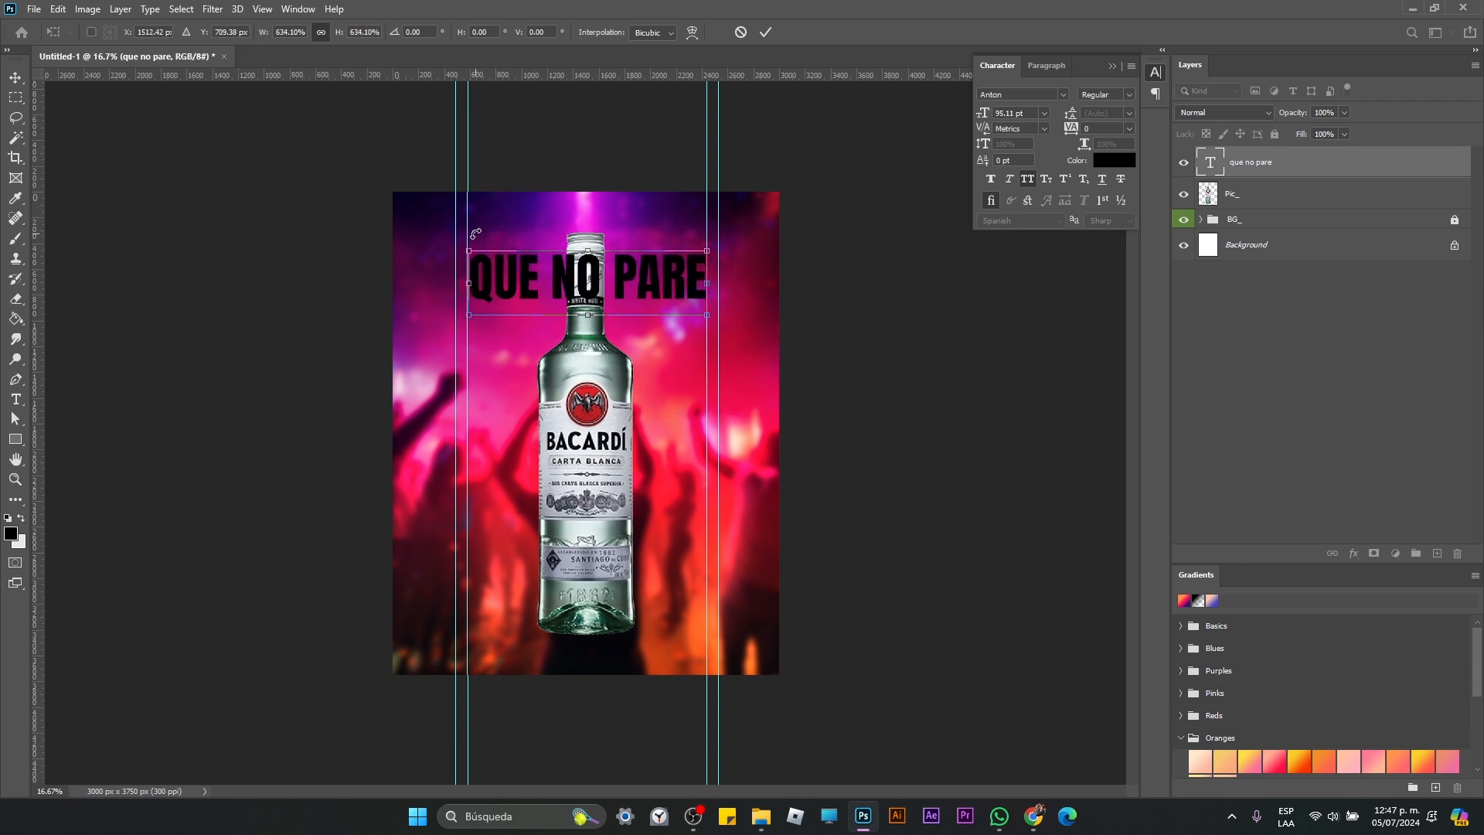
key("Return")
Step: Set the QUE NO PARE text color to white, ffffff
left_click(1113, 160)
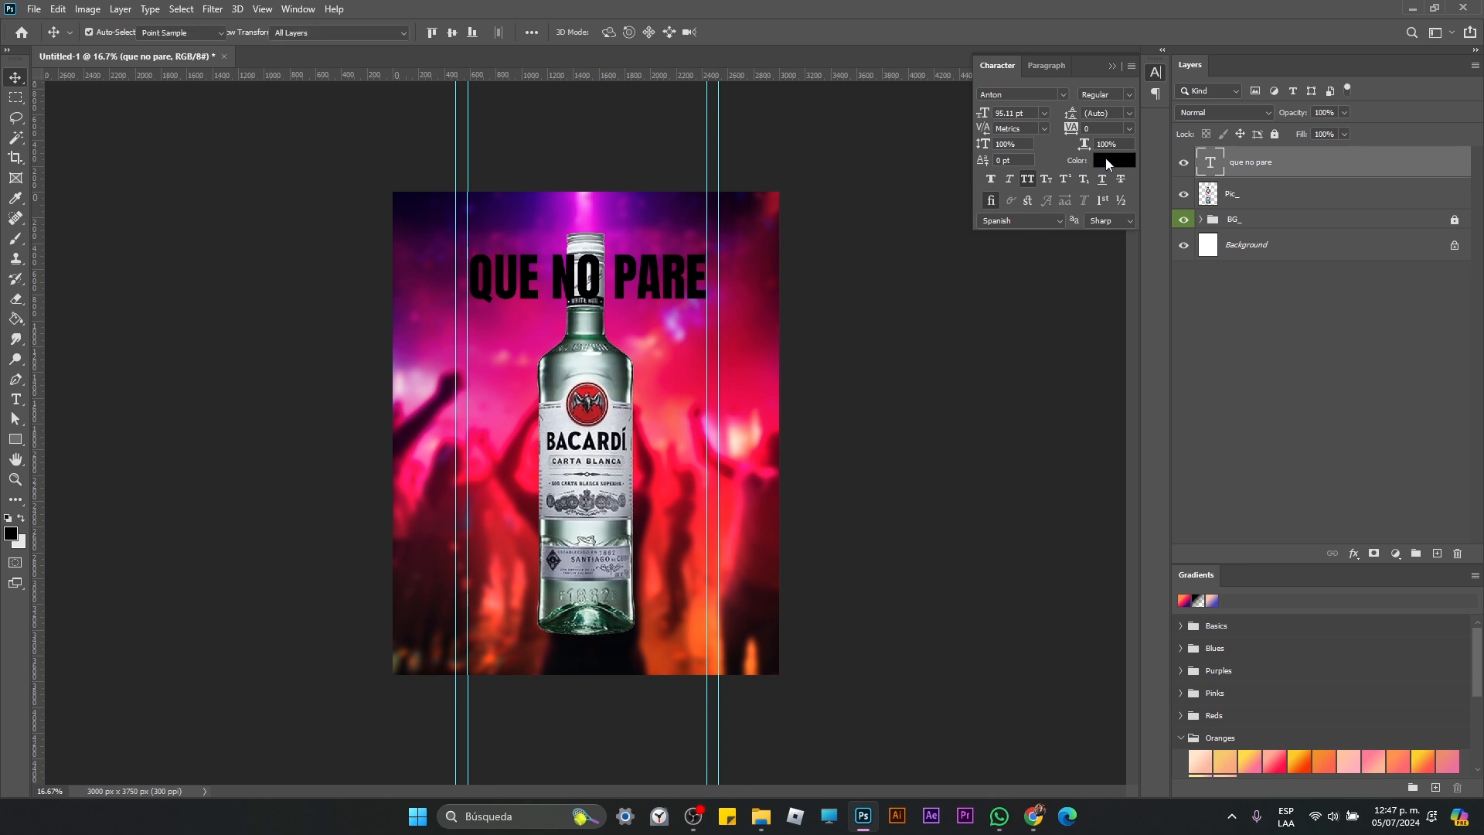
left_click(906, 161)
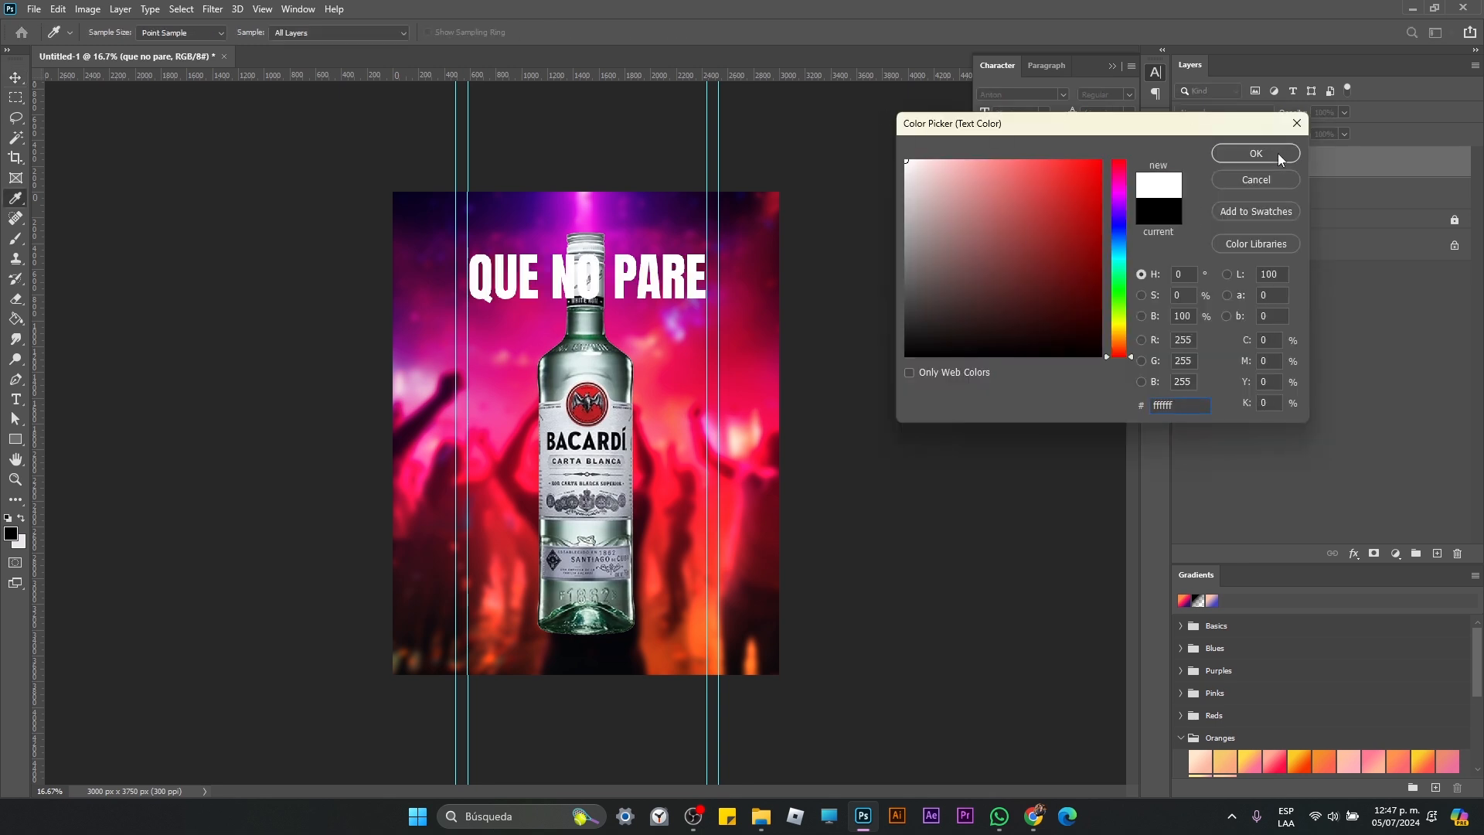
left_click(1256, 154)
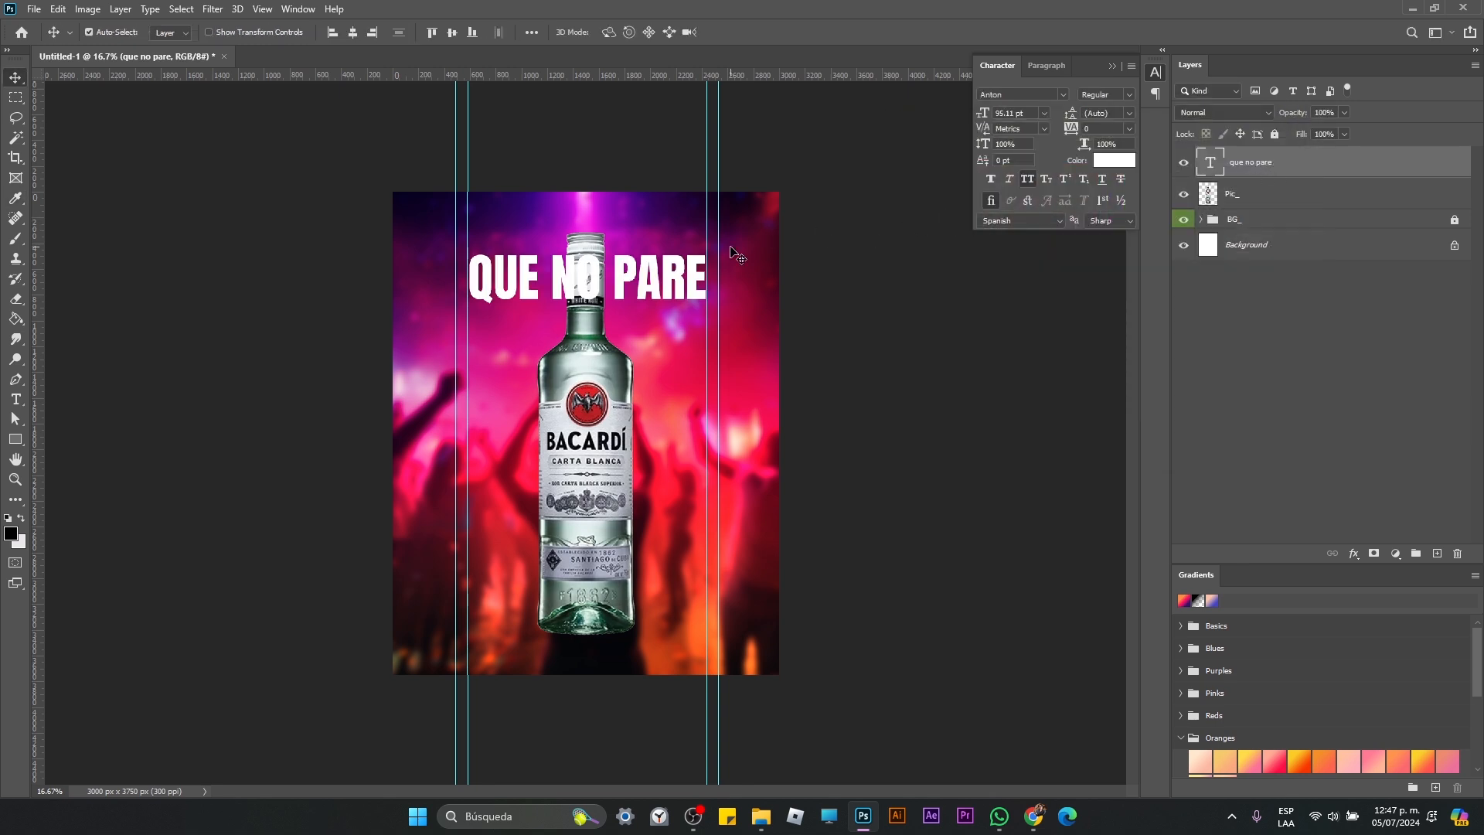
Step: Duplicate the QUE NO PARE text and place the copy directly below the original line
key("ctrl+j")
left_click_drag(696, 286, 700, 334)
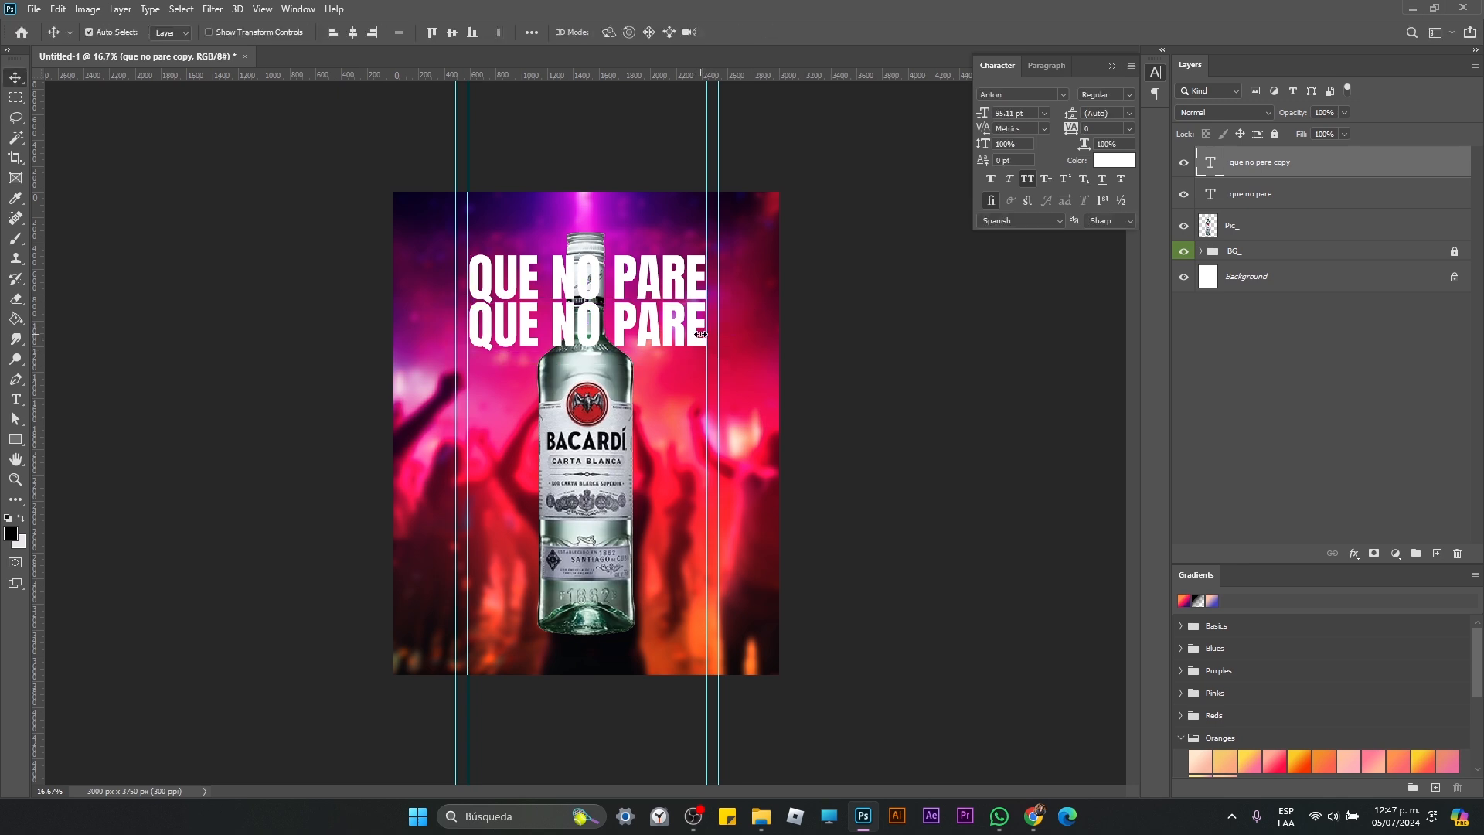
key("t")
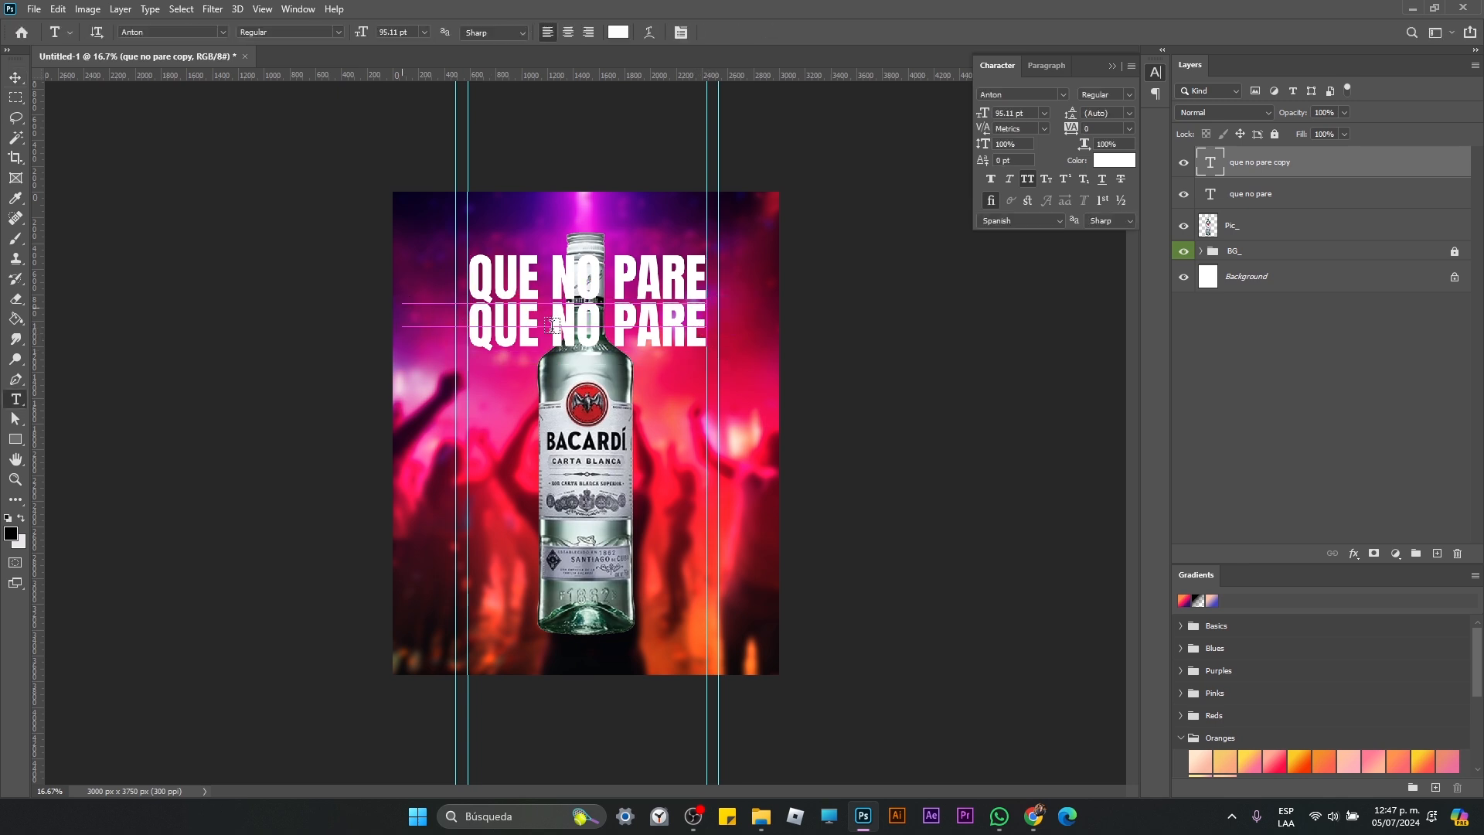
left_click_drag(402, 304, 706, 326)
left_click(479, 334)
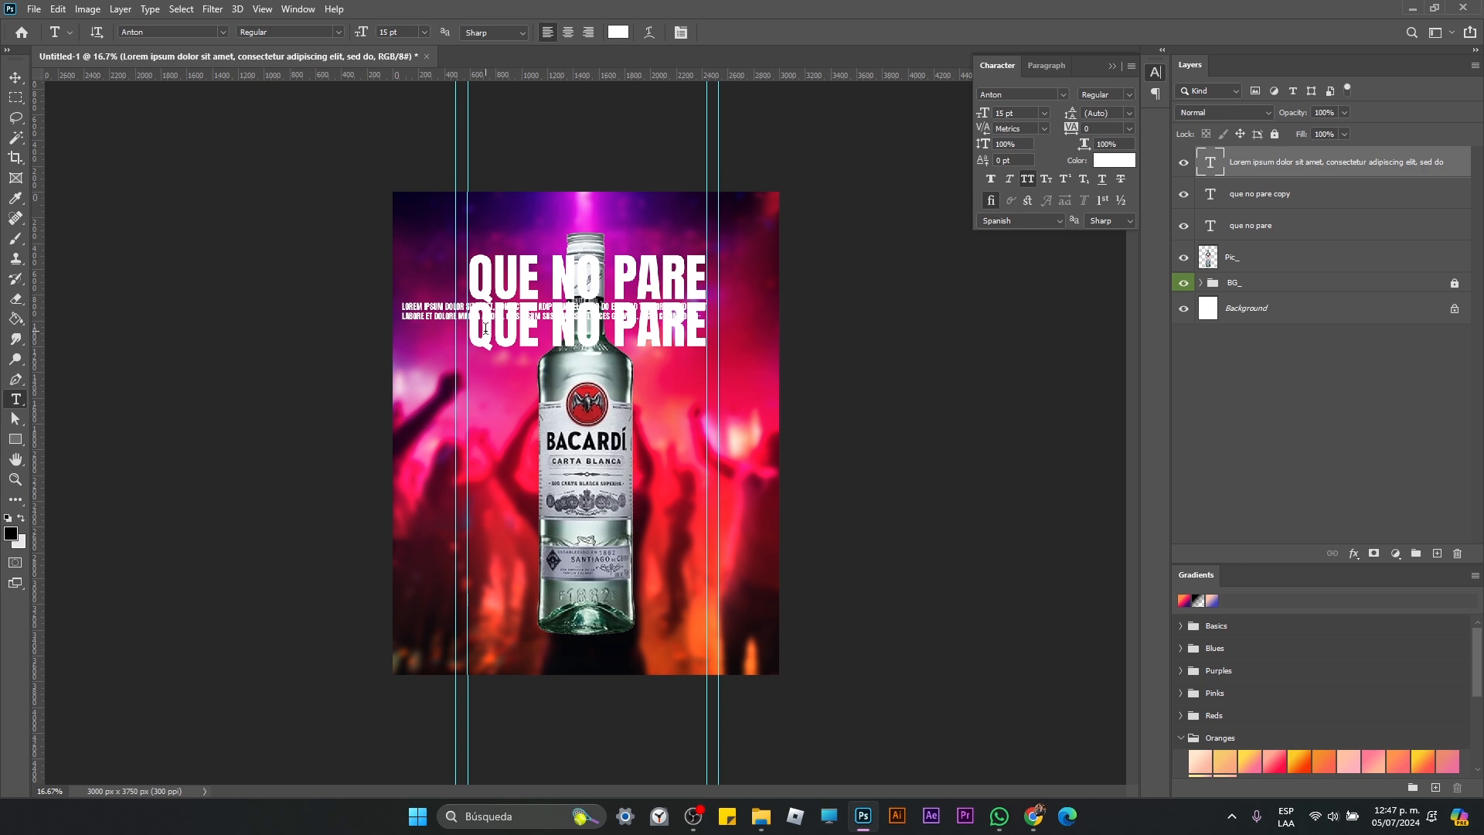
key("ctrl+z")
Step: Replace the wording of the lower text copy with LA FIESTA
left_click_drag(477, 323, 771, 350)
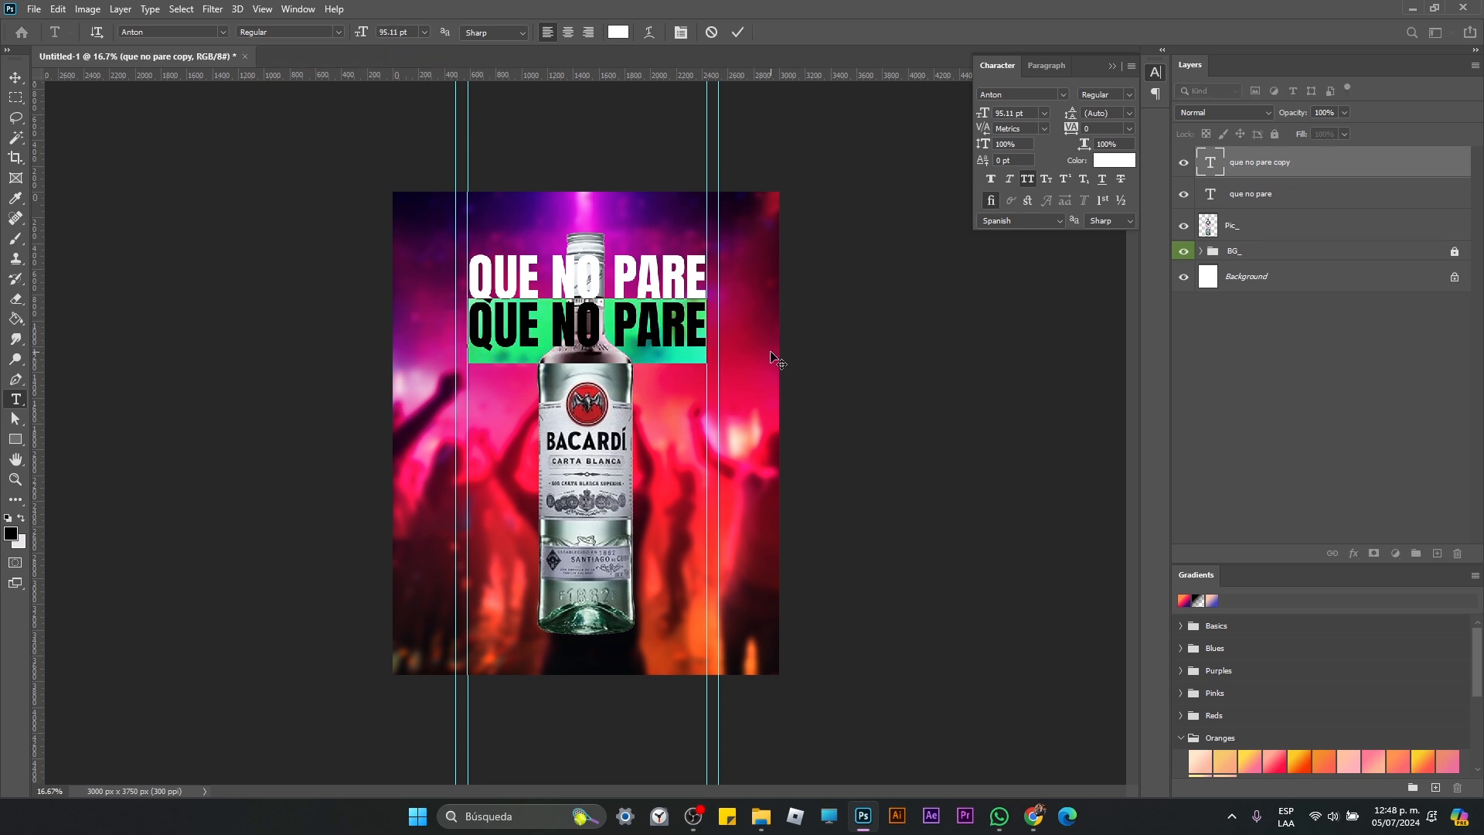
type("la fis")
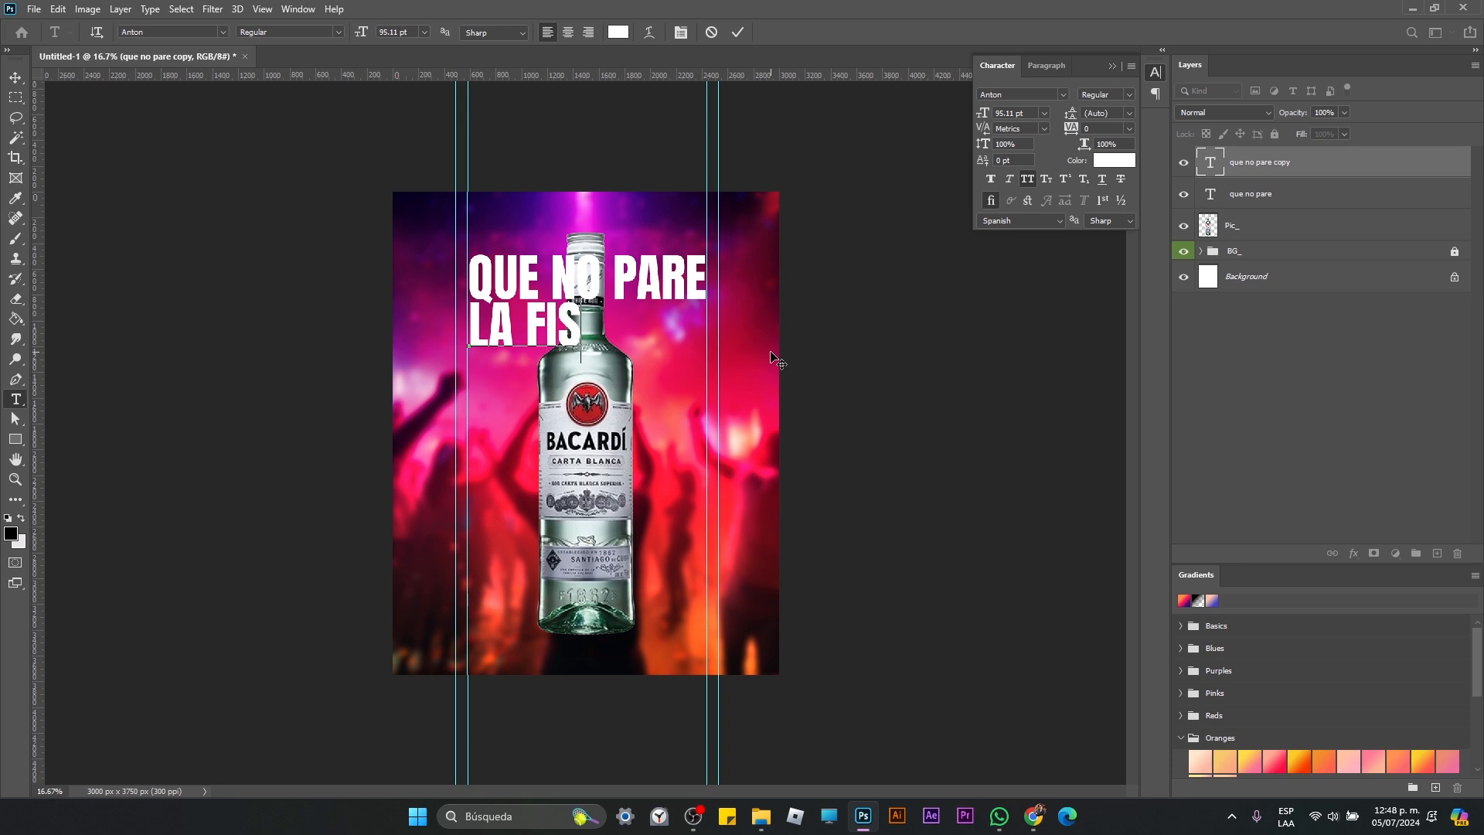
type("e")
key("BackSpace")
key("BackSpace")
type("esta")
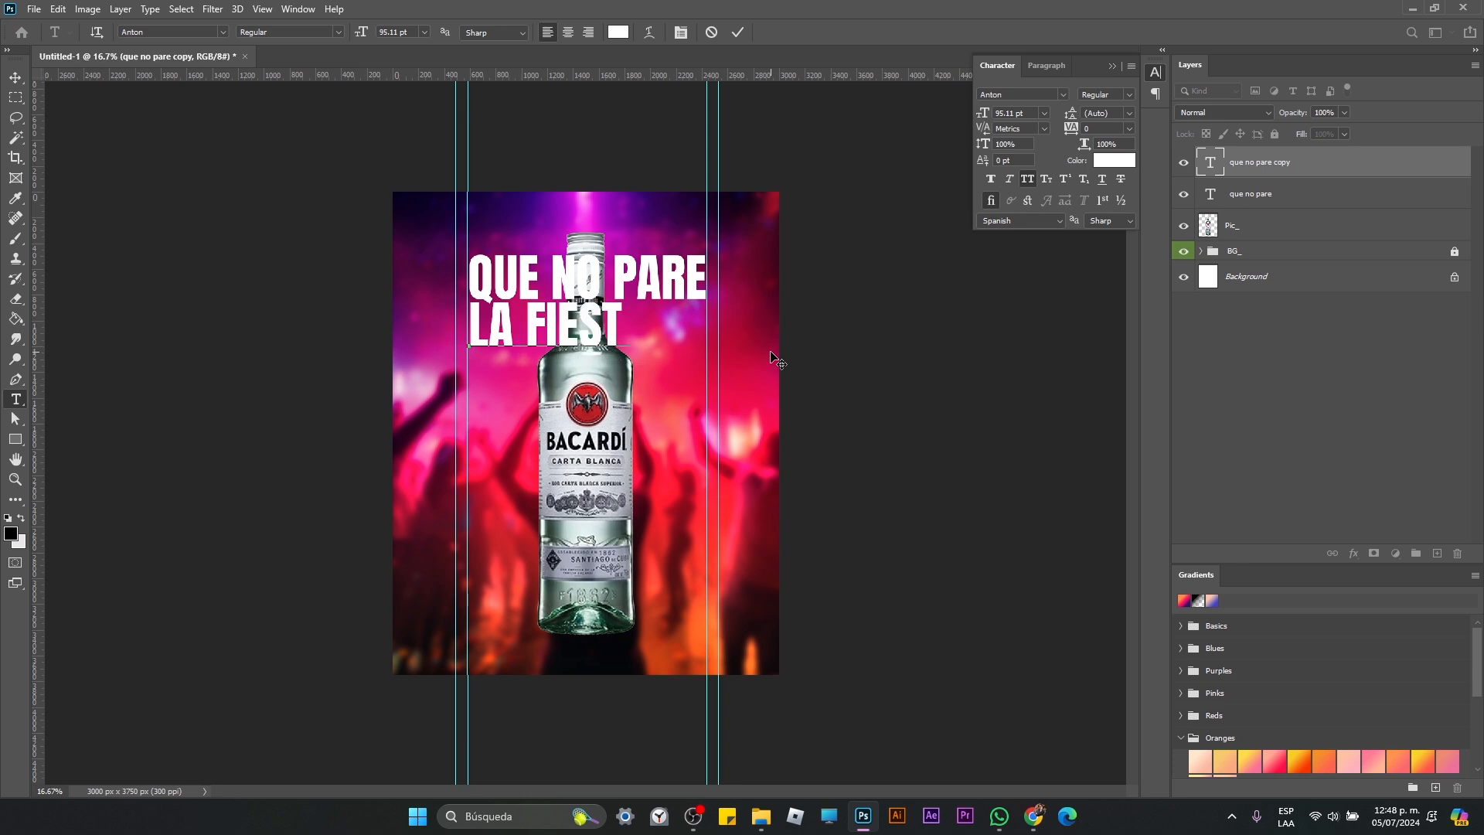
left_click(11, 81)
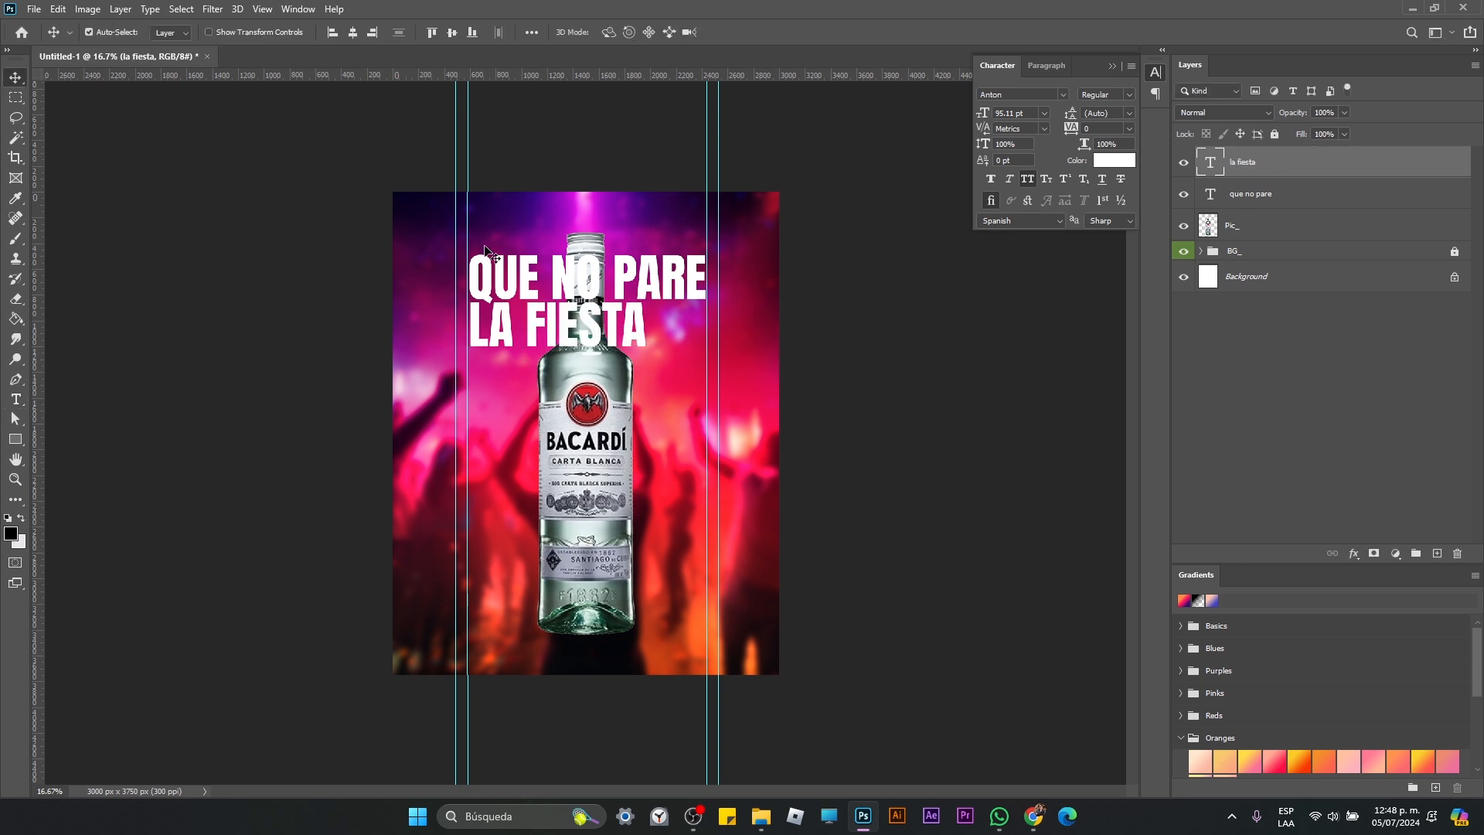
Step: Scale the LA FIESTA text to about 135% so it matches the width of the line above
key("ctrl+t")
left_click_drag(668, 385, 697, 423)
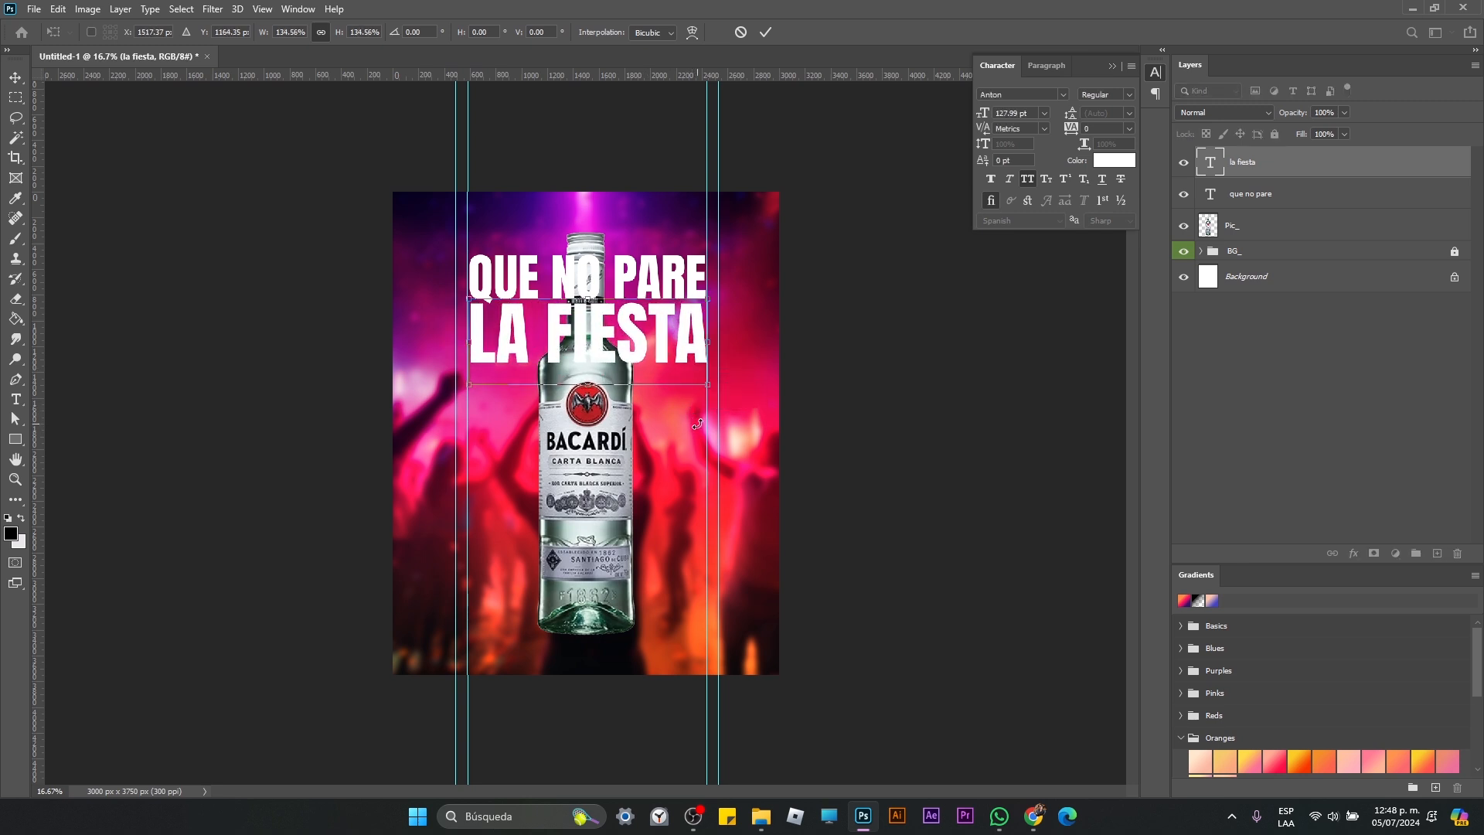
key("Return")
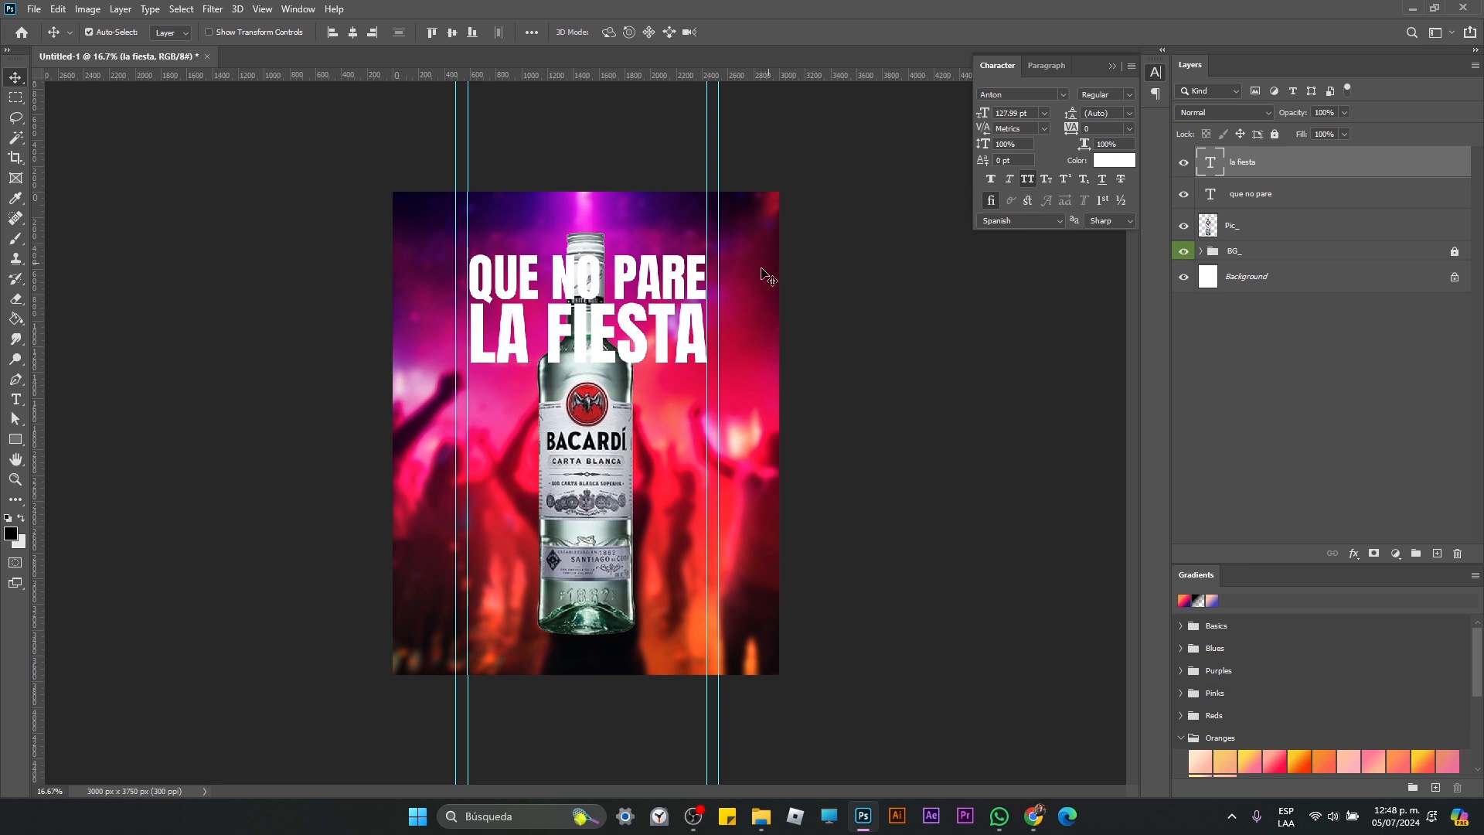
Step: Center the LA FIESTA and QUE NO PARE text lines horizontally on the canvas
left_click(354, 31)
left_click(665, 283)
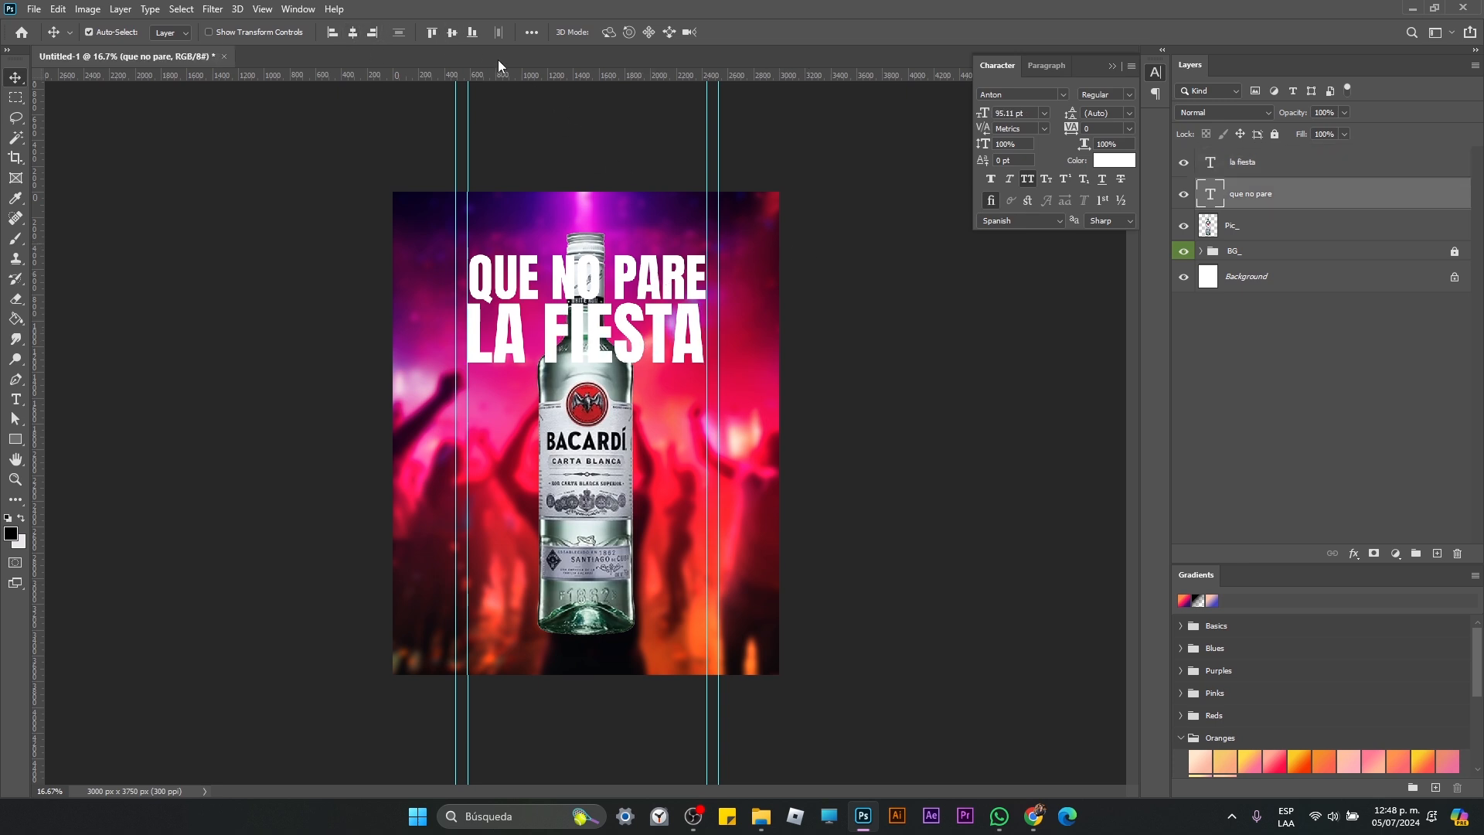
left_click(354, 34)
left_click(882, 464)
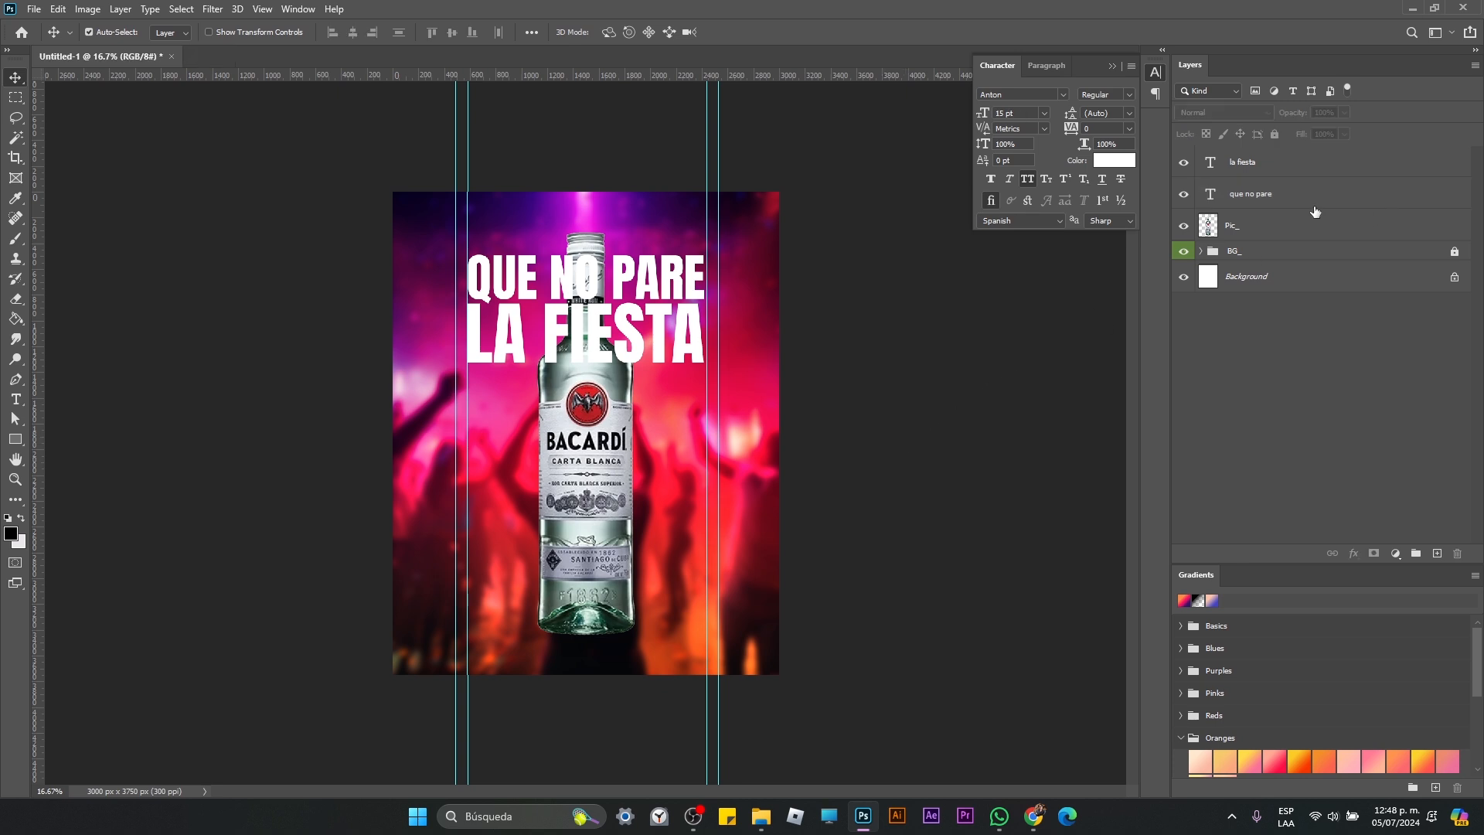
Step: Move the la fiesta and que no pare text layers beneath Pic_ so the bottle overlaps the lettering
left_click(1288, 171)
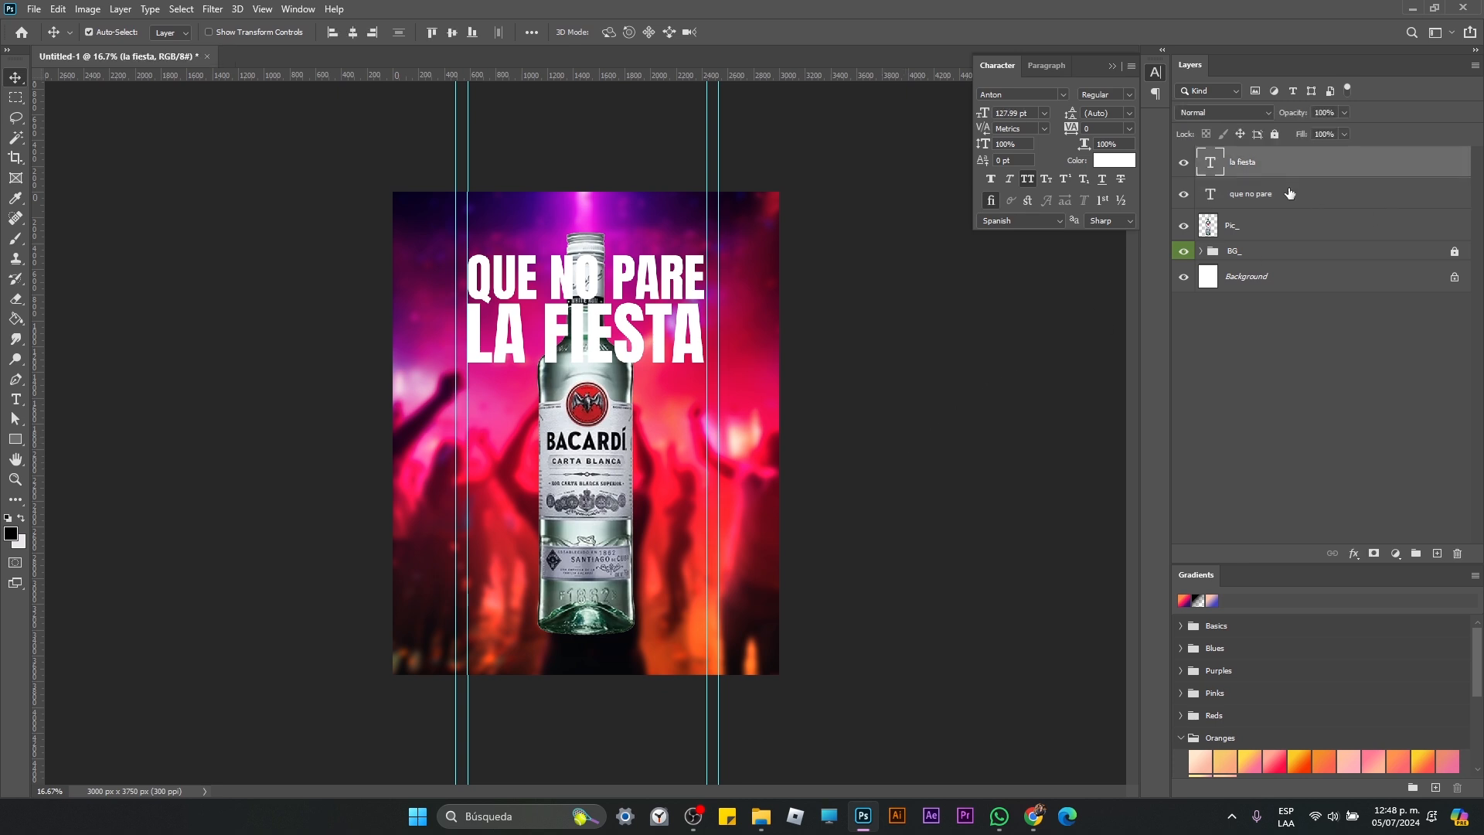
left_click(1290, 193, "shift")
left_click_drag(1307, 196, 1314, 242)
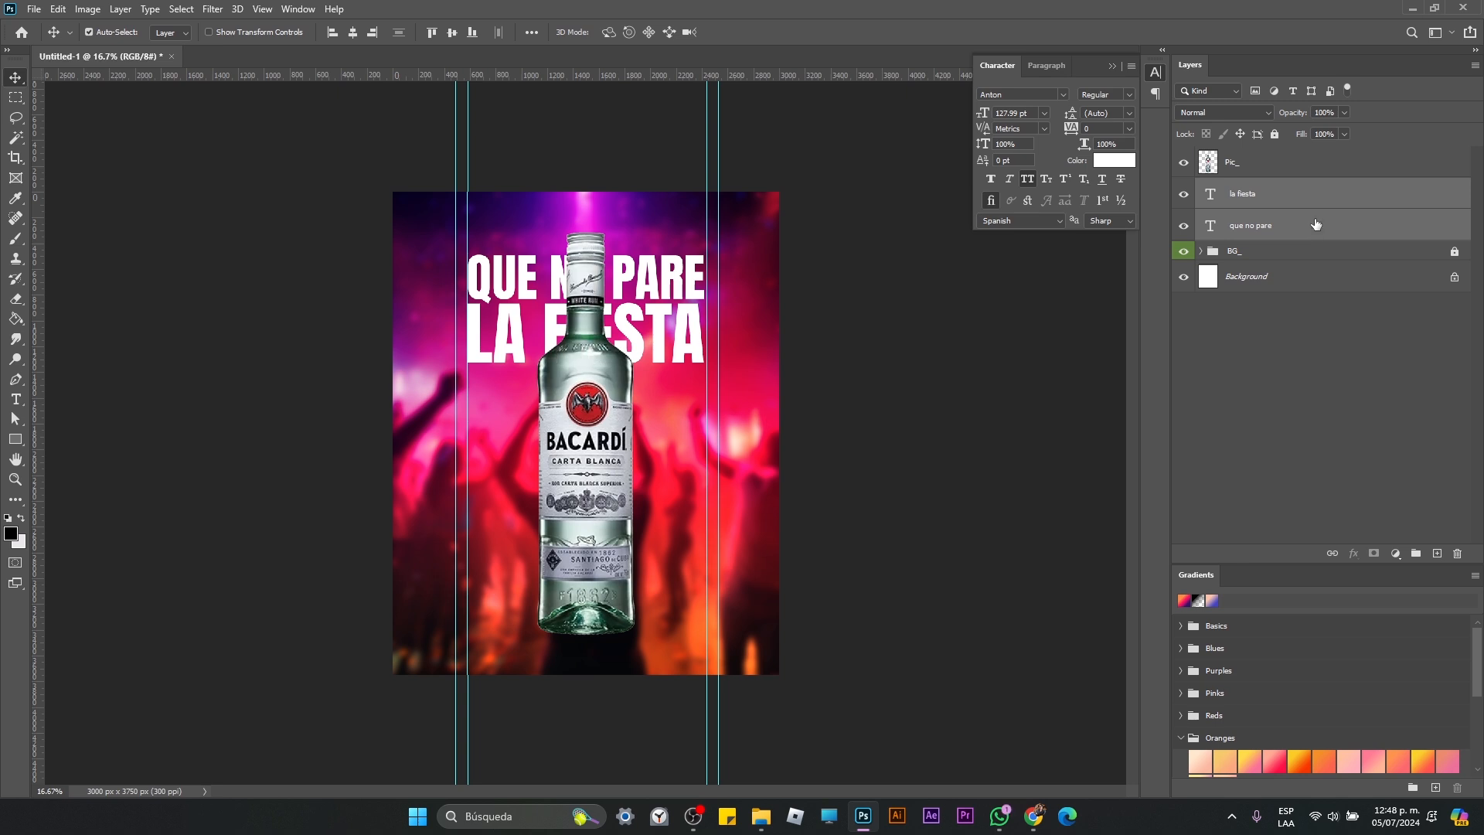
Step: Duplicate both text layers and move the copies above the Pic_ layer
key("ctrl+j")
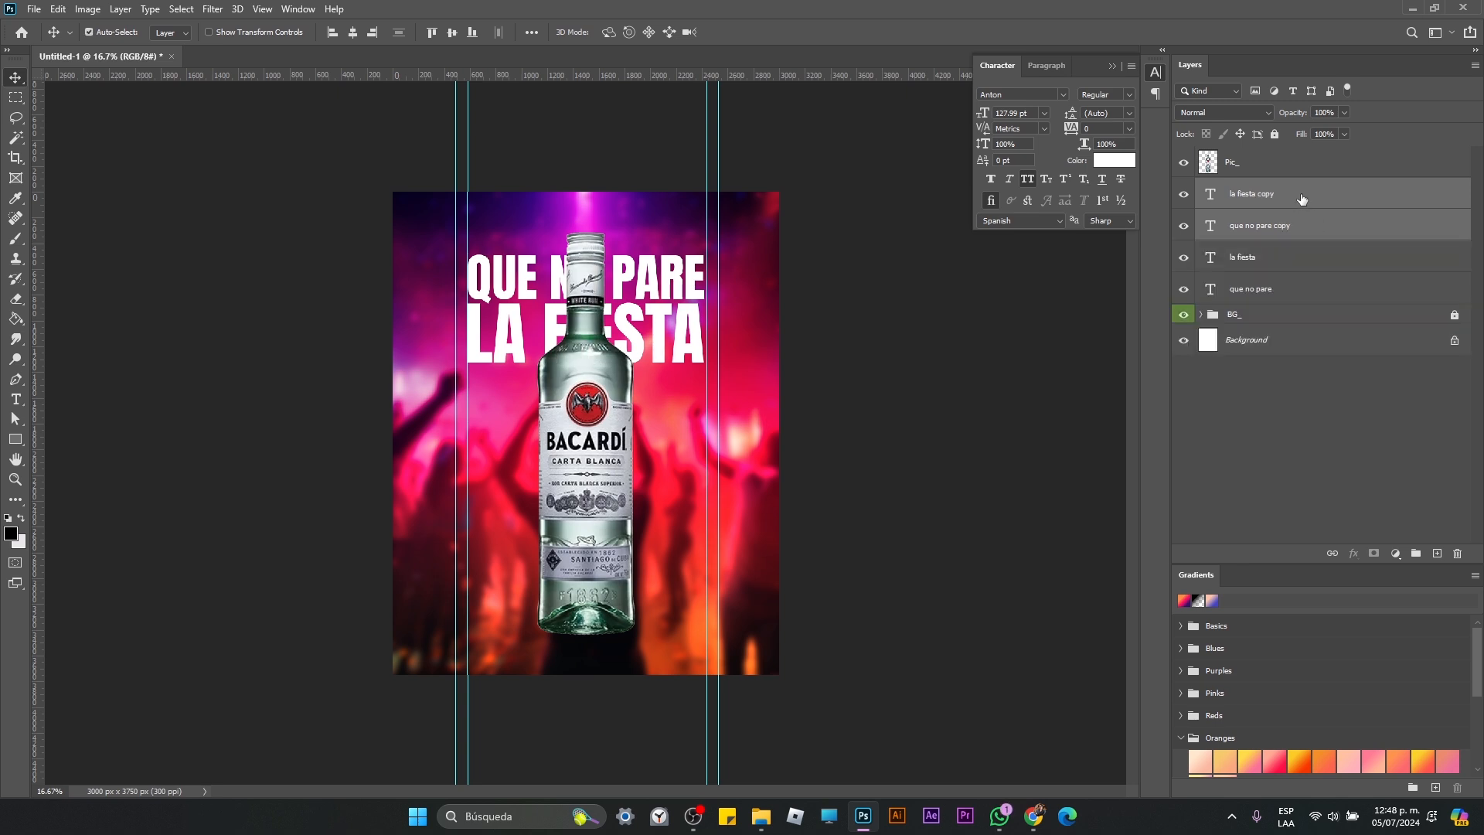
left_click_drag(1302, 199, 1287, 153)
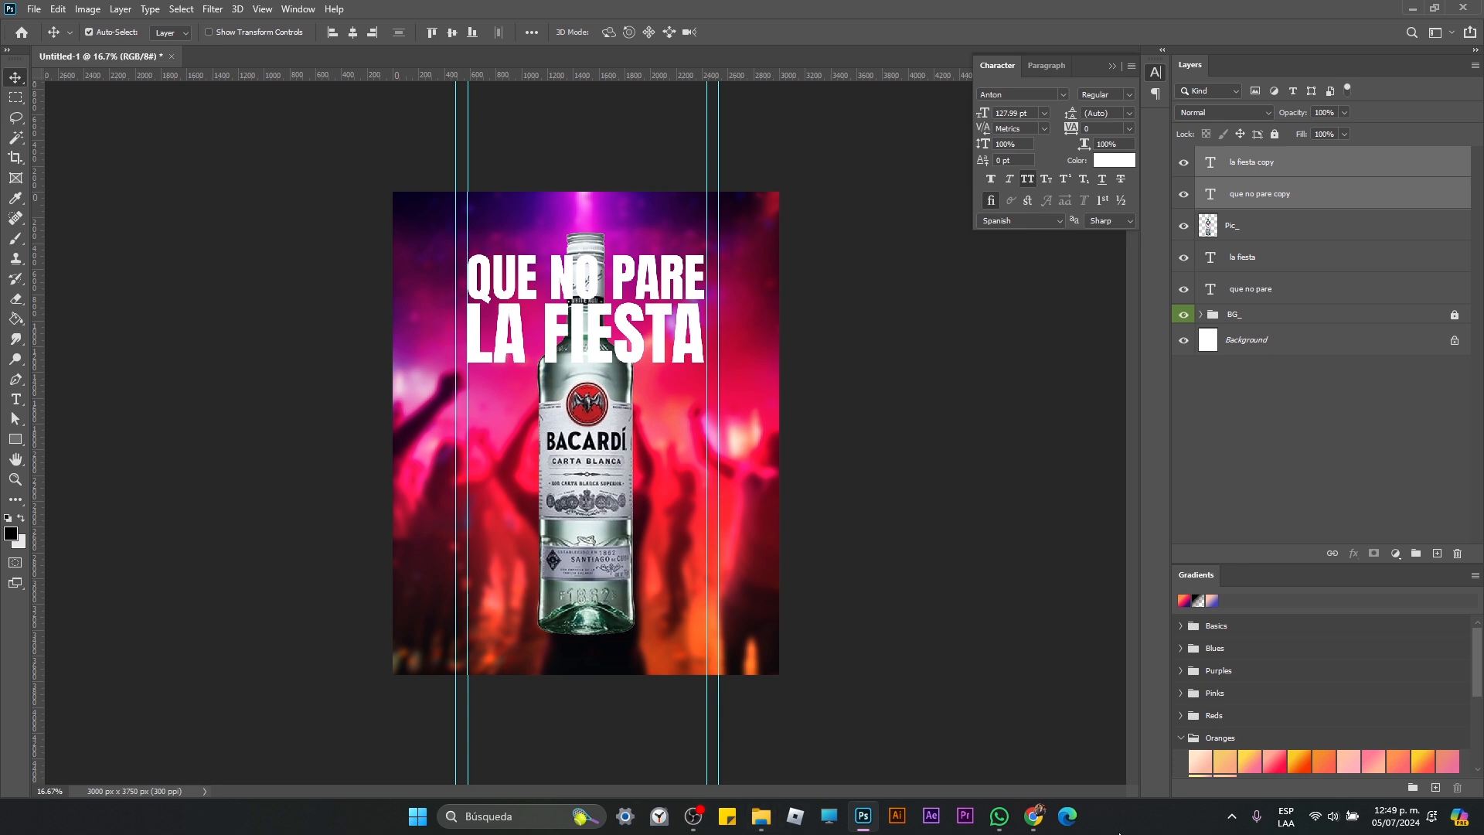
left_click(999, 815)
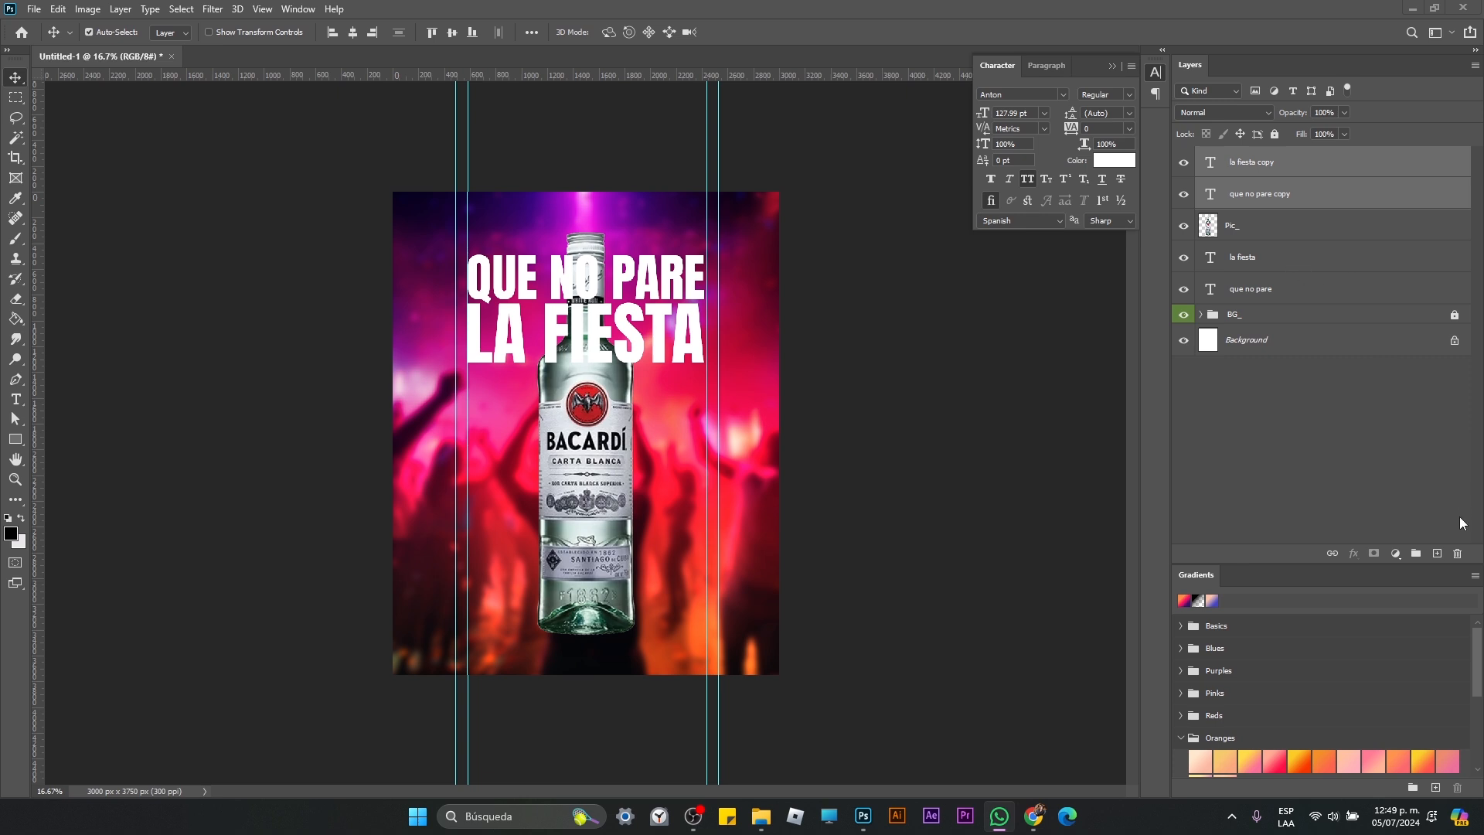
Step: Set the Fill of the la fiesta copy and que no pare copy layers to 0%
left_click(1344, 135)
left_click_drag(1345, 154, 1195, 159)
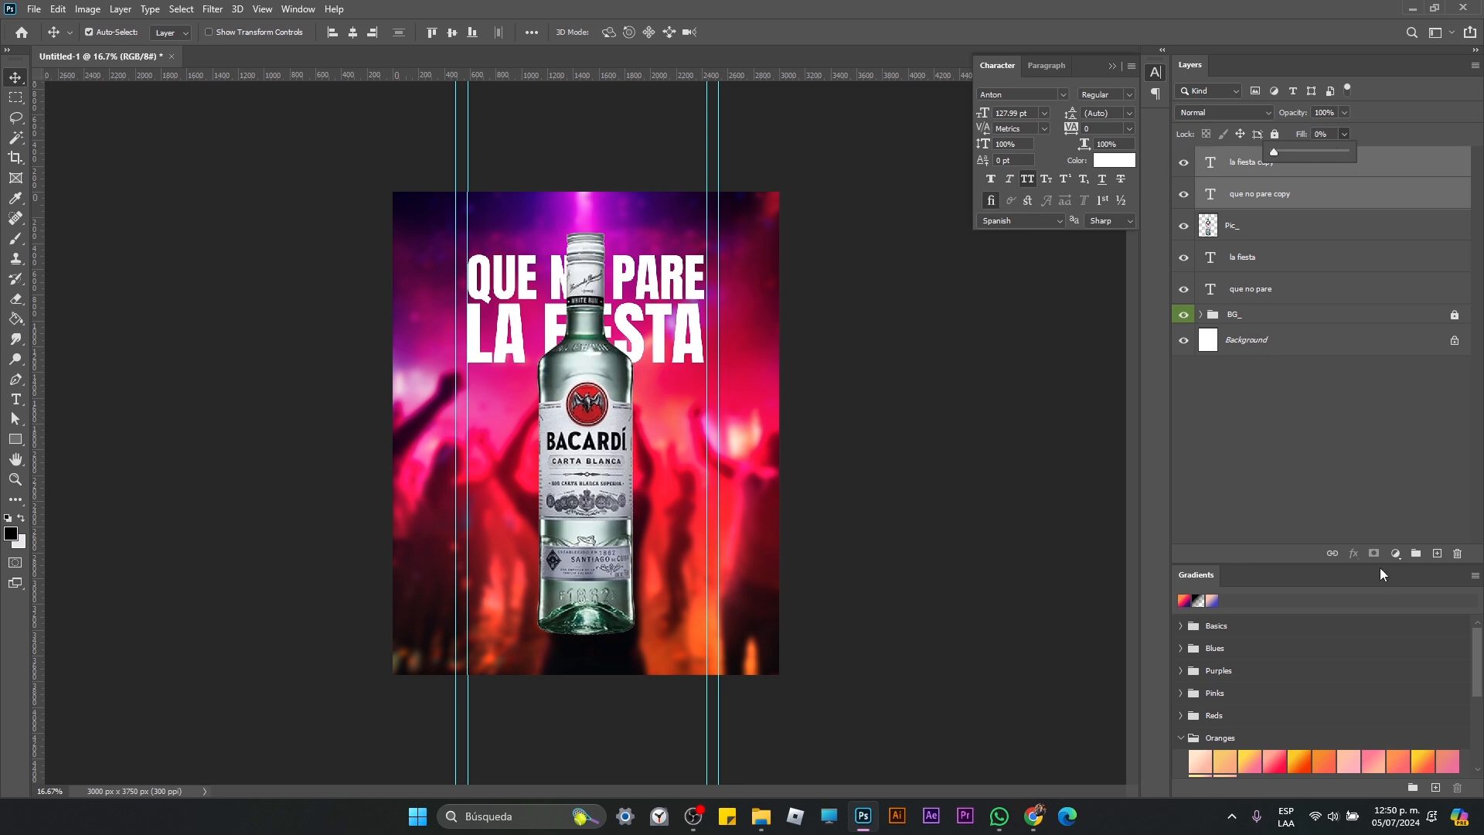
left_click(1347, 437)
Step: Add a 10 px inside stroke in white (ffffff) to the la fiesta copy layer
left_click(1306, 162)
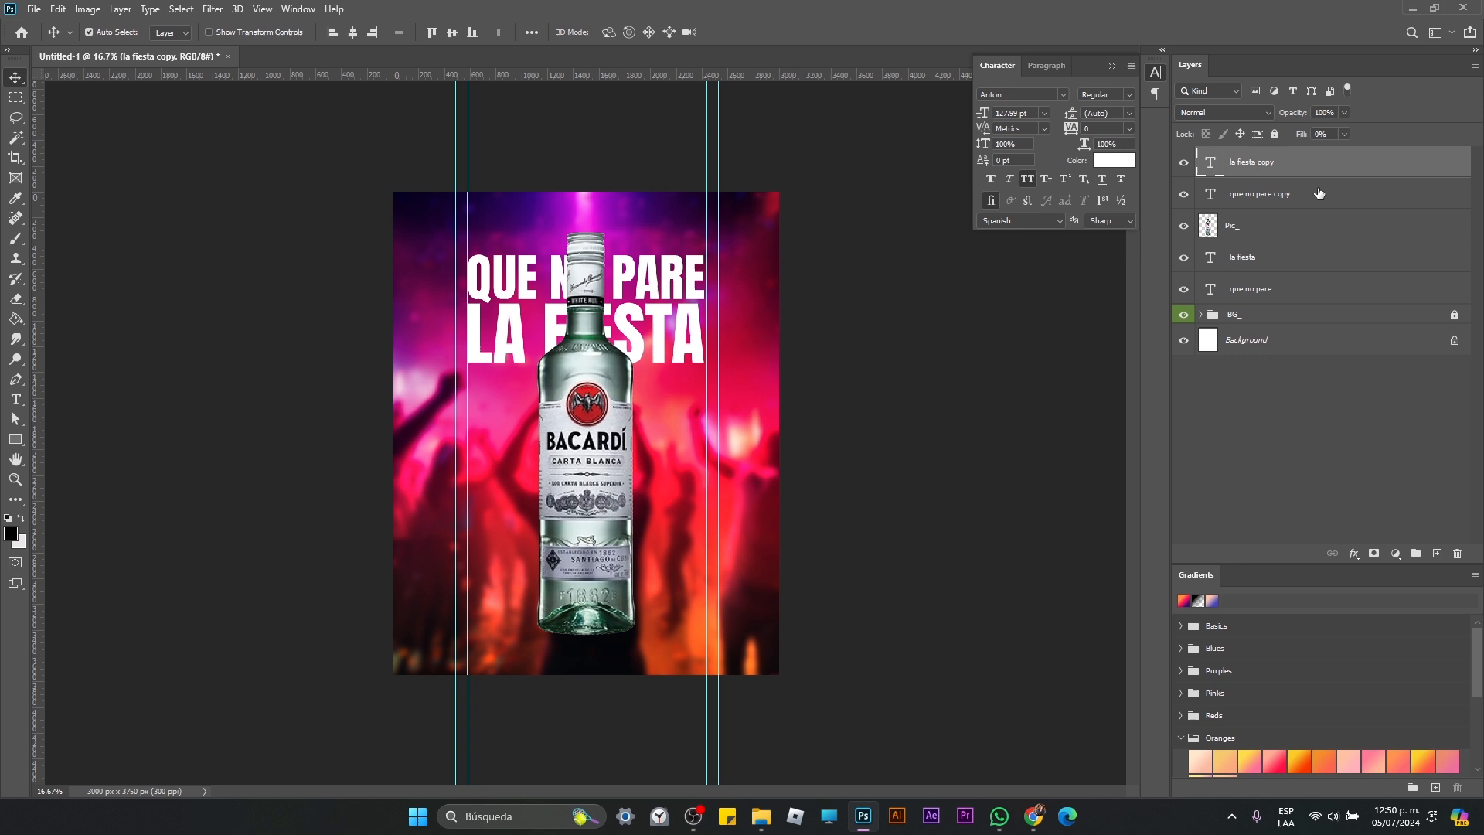
left_click(1354, 553)
left_click(1398, 606)
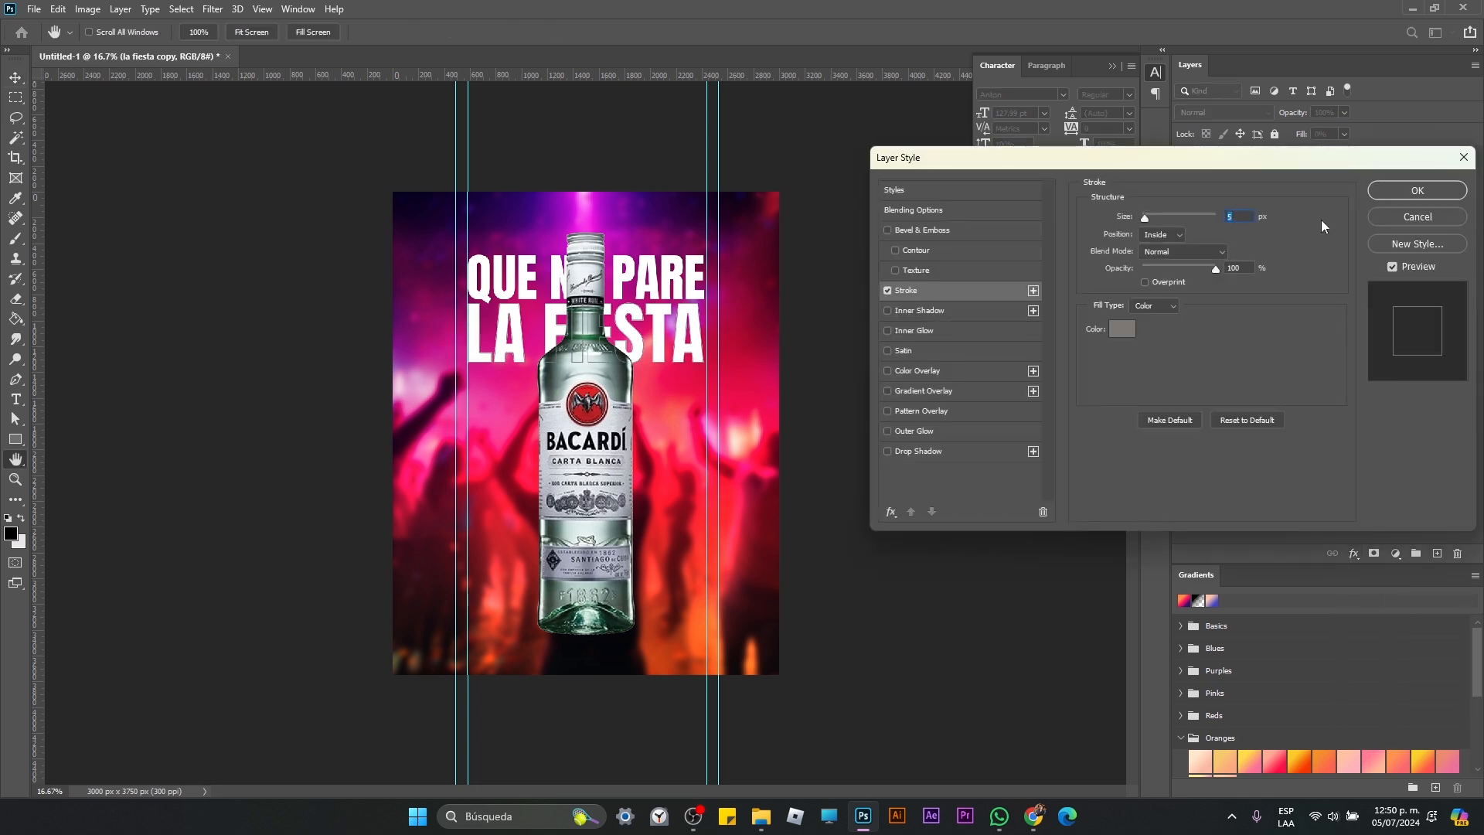
left_click(1122, 331)
left_click_drag(873, 140, 871, 139)
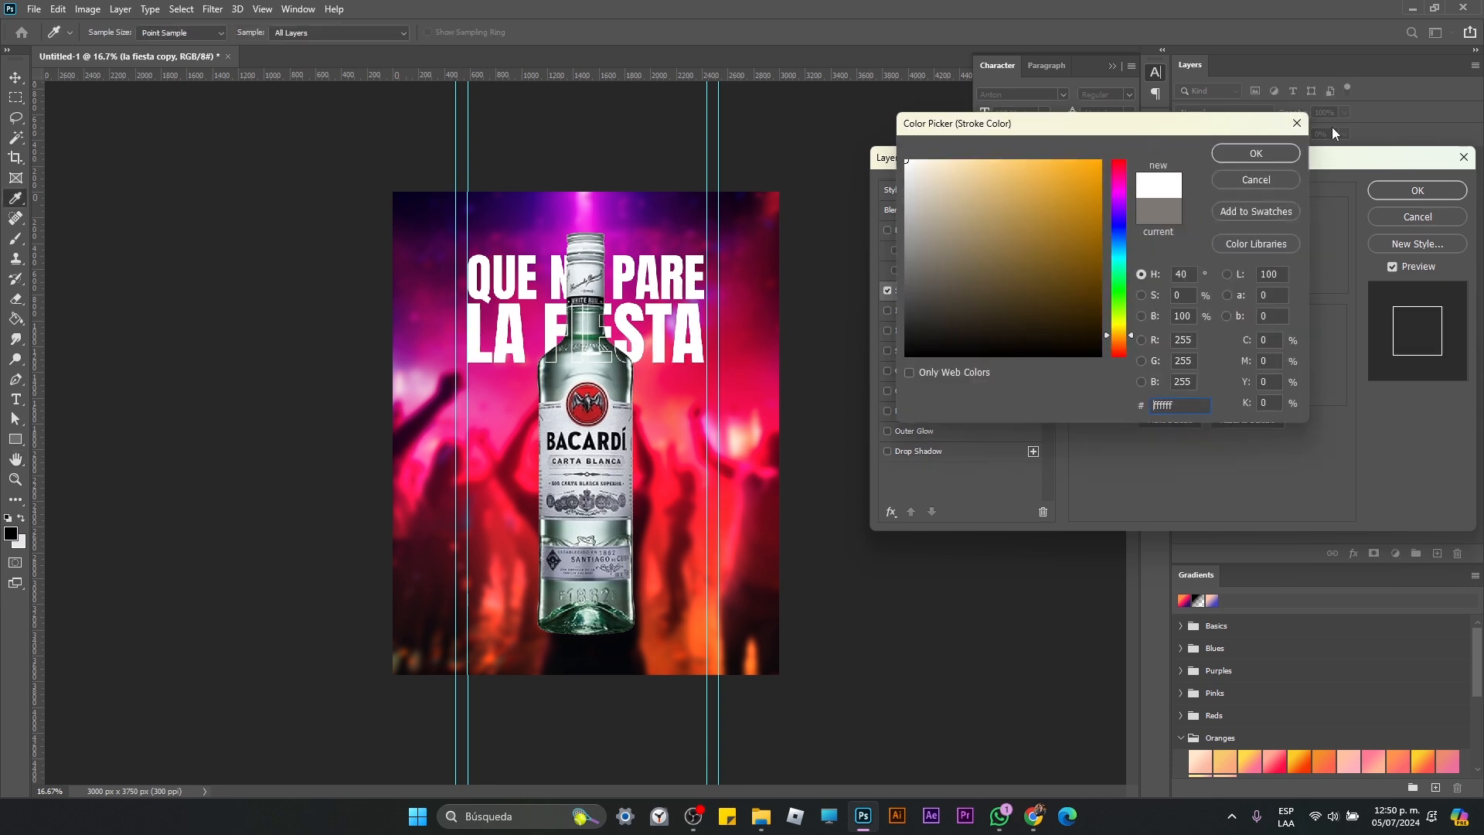
left_click(1270, 154)
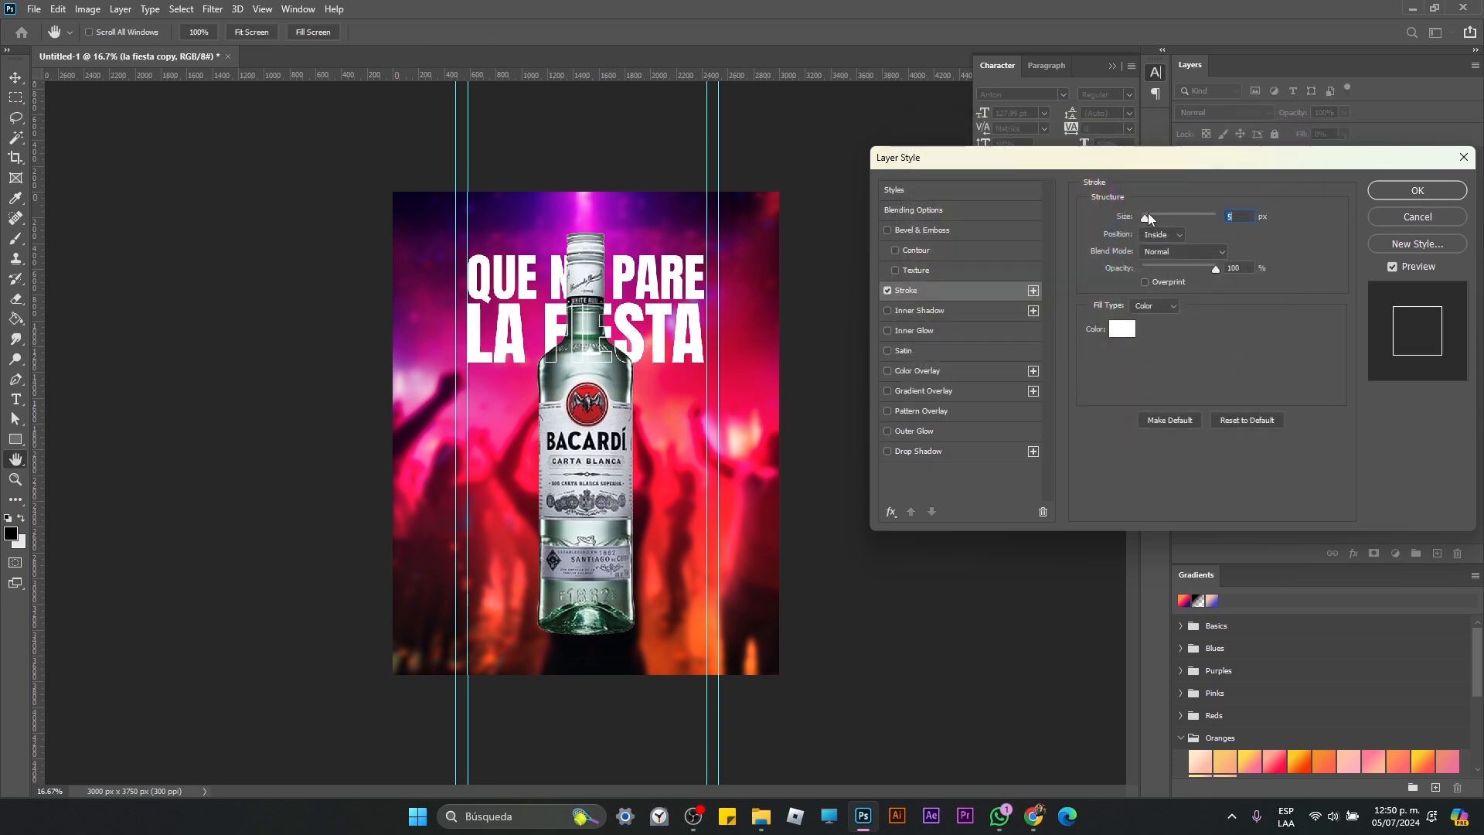
left_click_drag(1148, 217, 1149, 223)
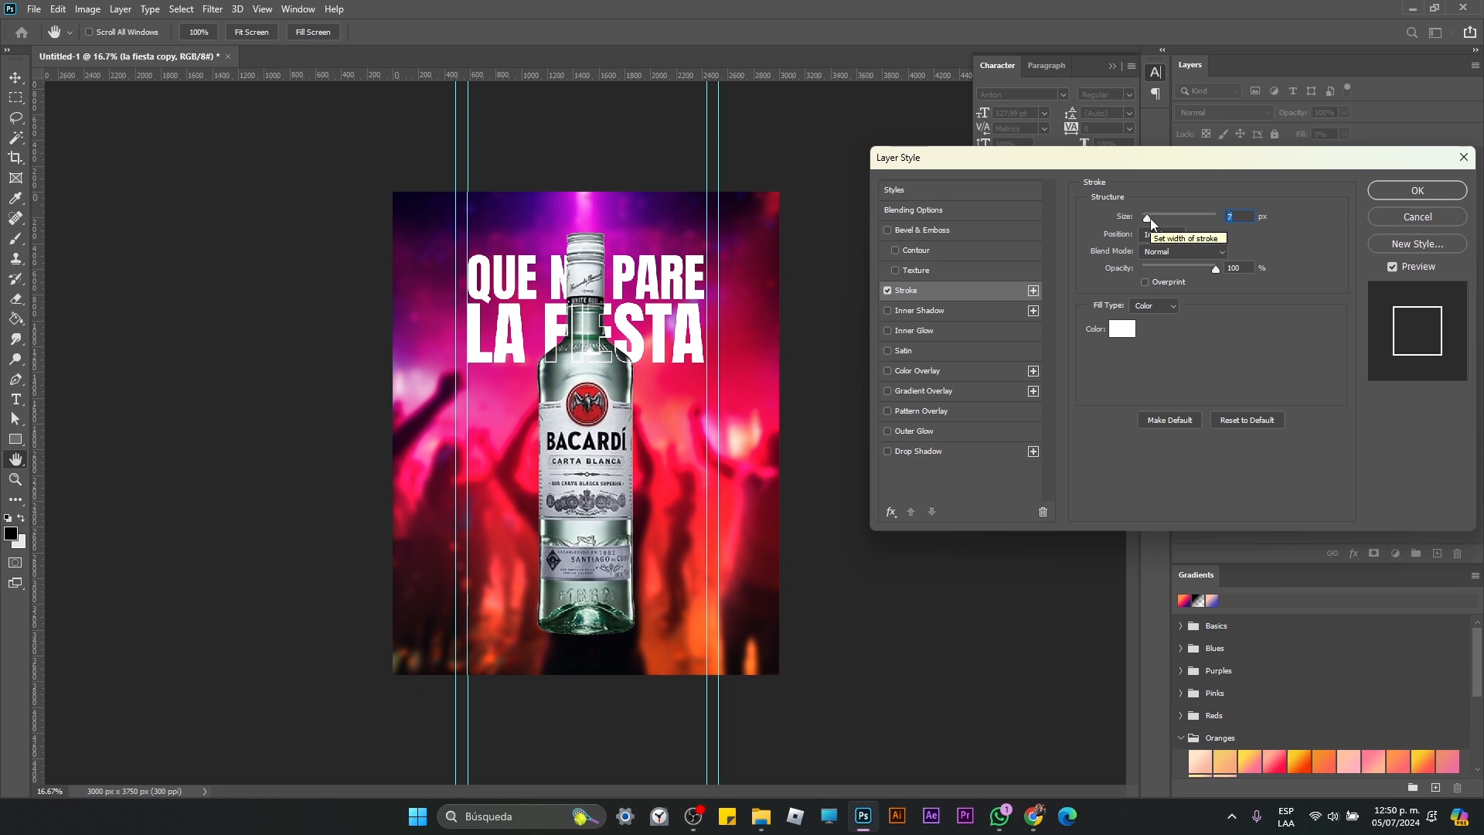
type("10")
key("Return")
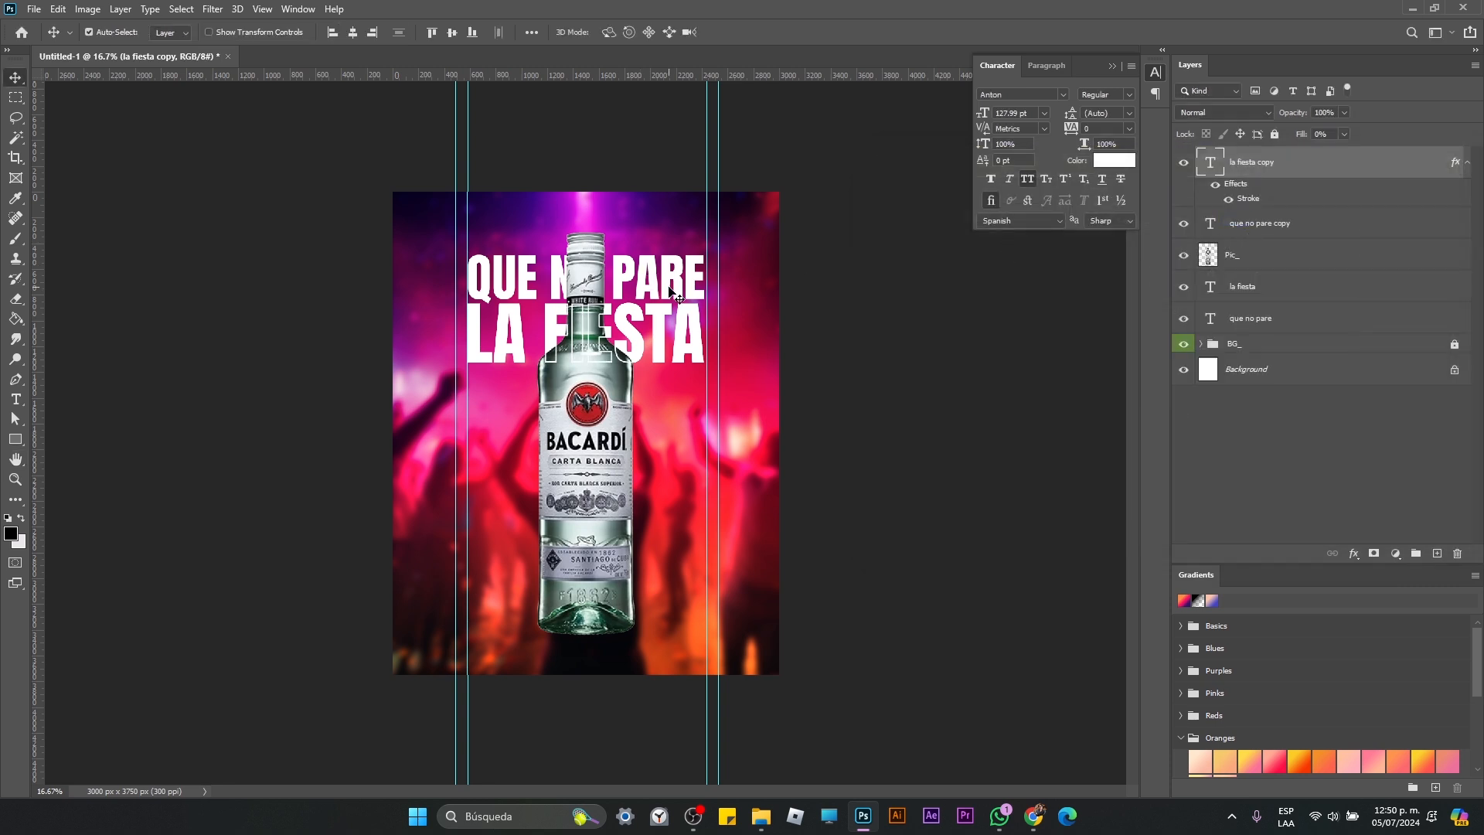
Step: Add a matching 10 px white inside stroke to the que no pare copy layer
left_click(671, 293)
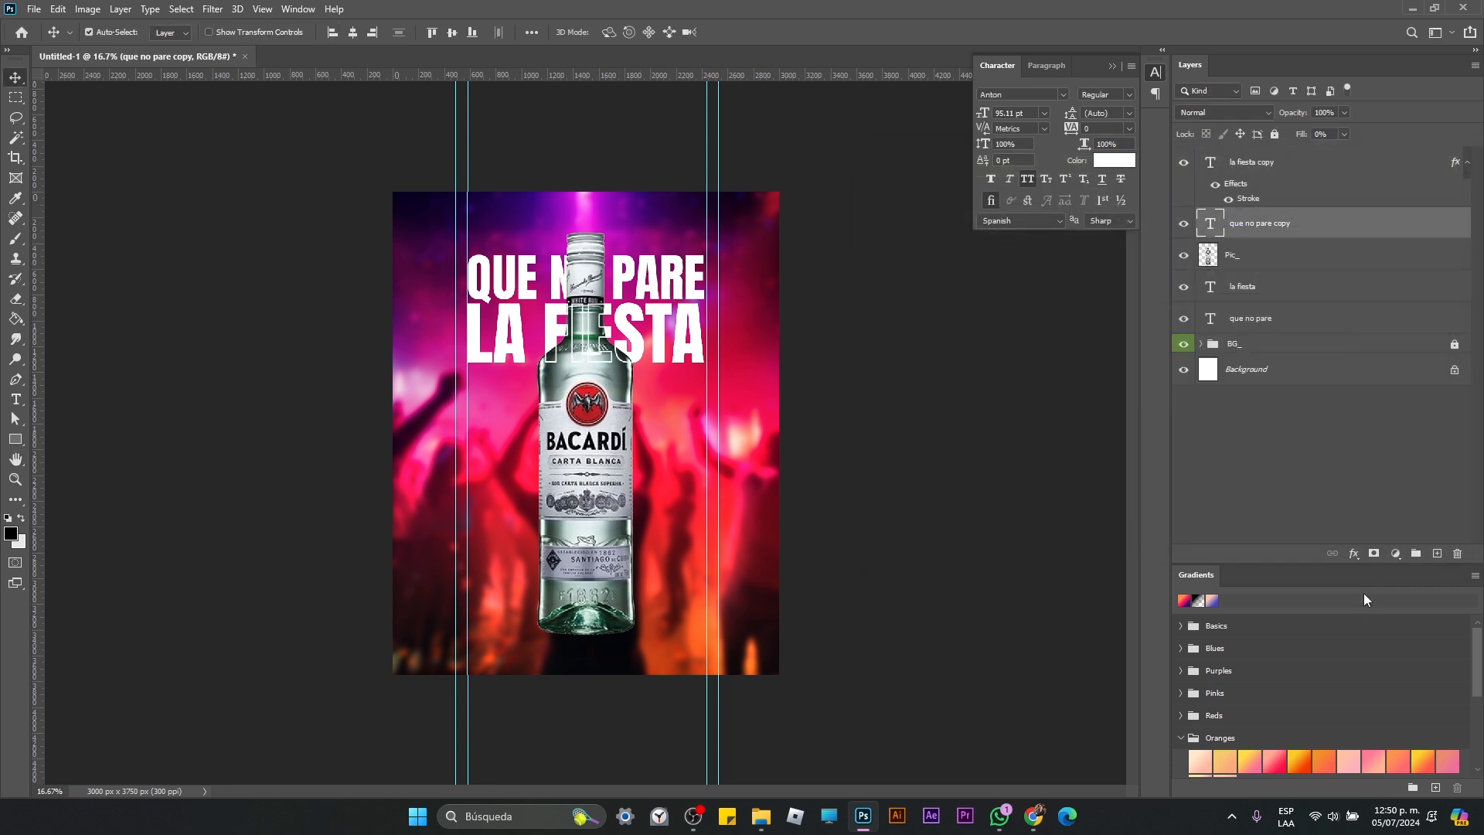
left_click(1361, 553)
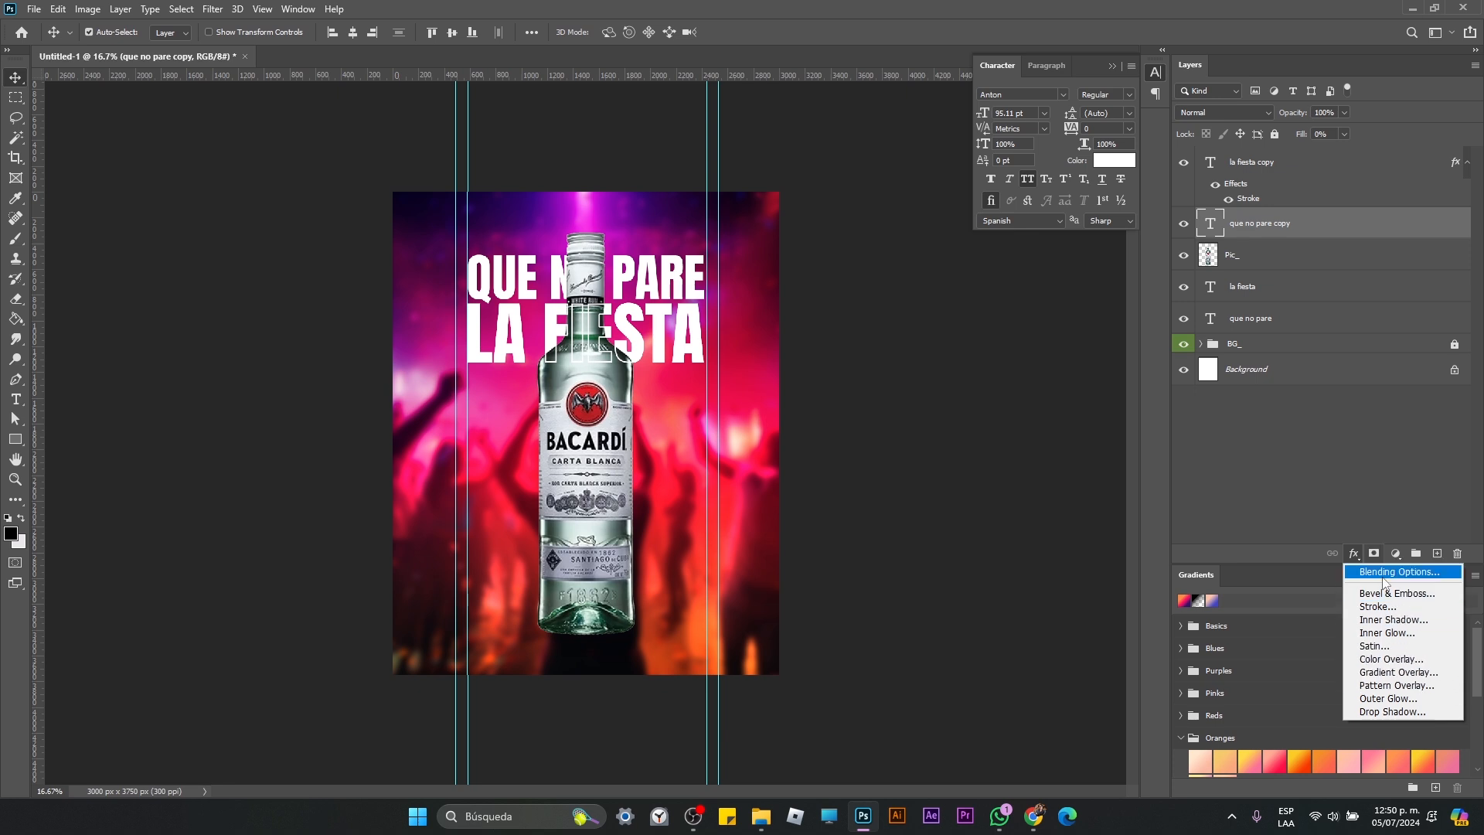
left_click(1405, 609)
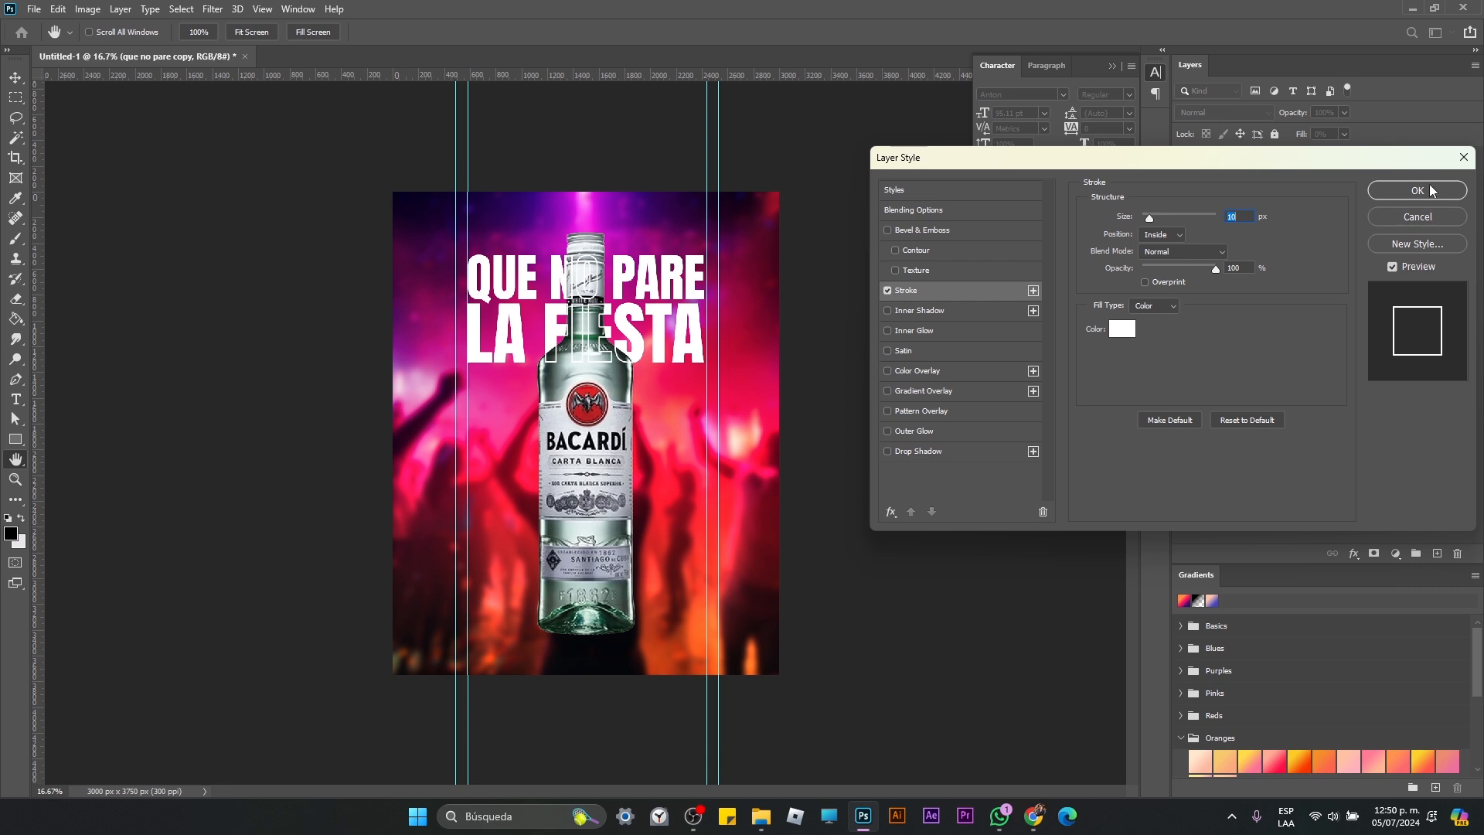
left_click(1431, 191)
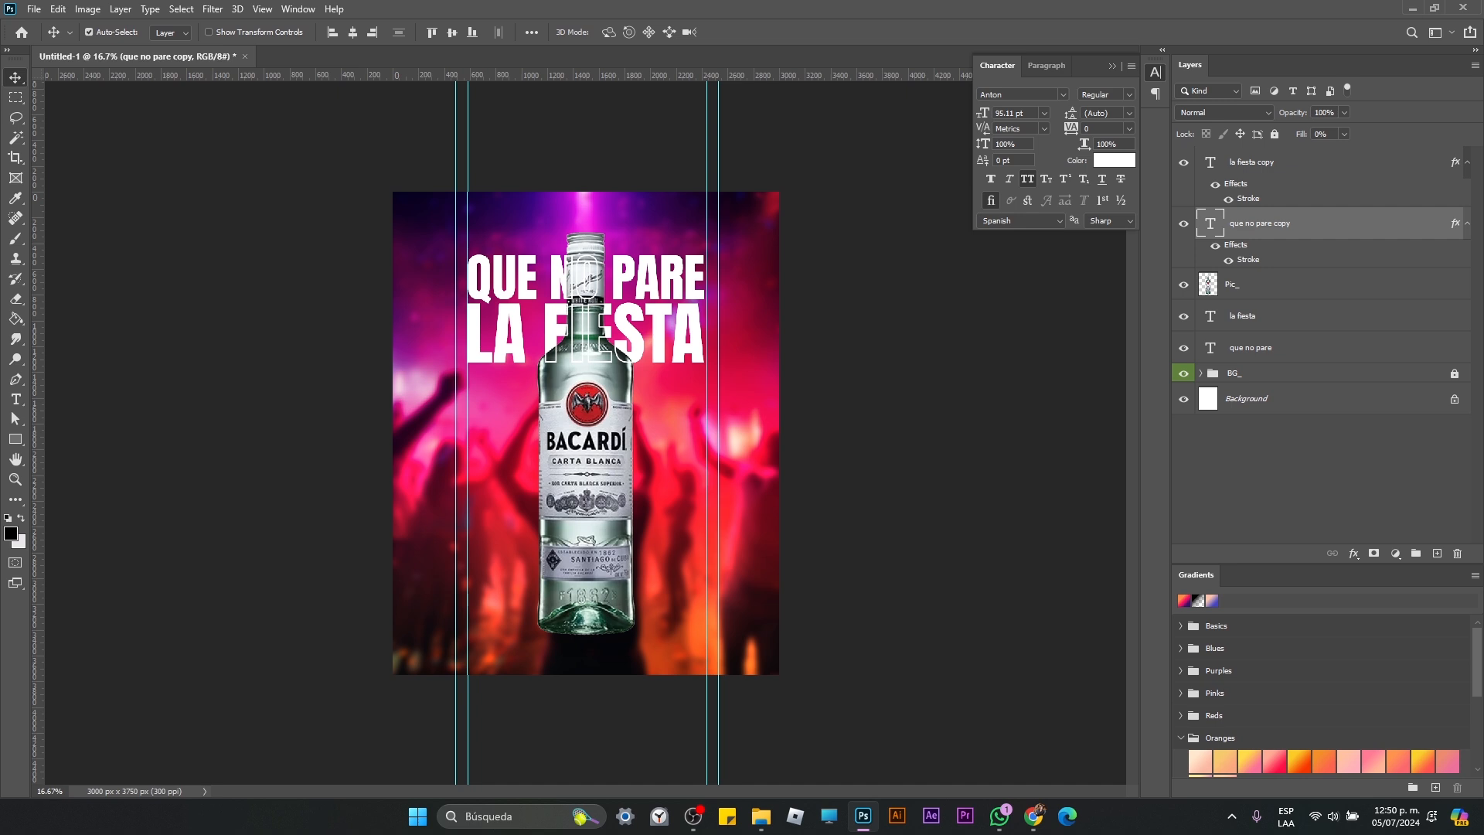
key("alt+Tab")
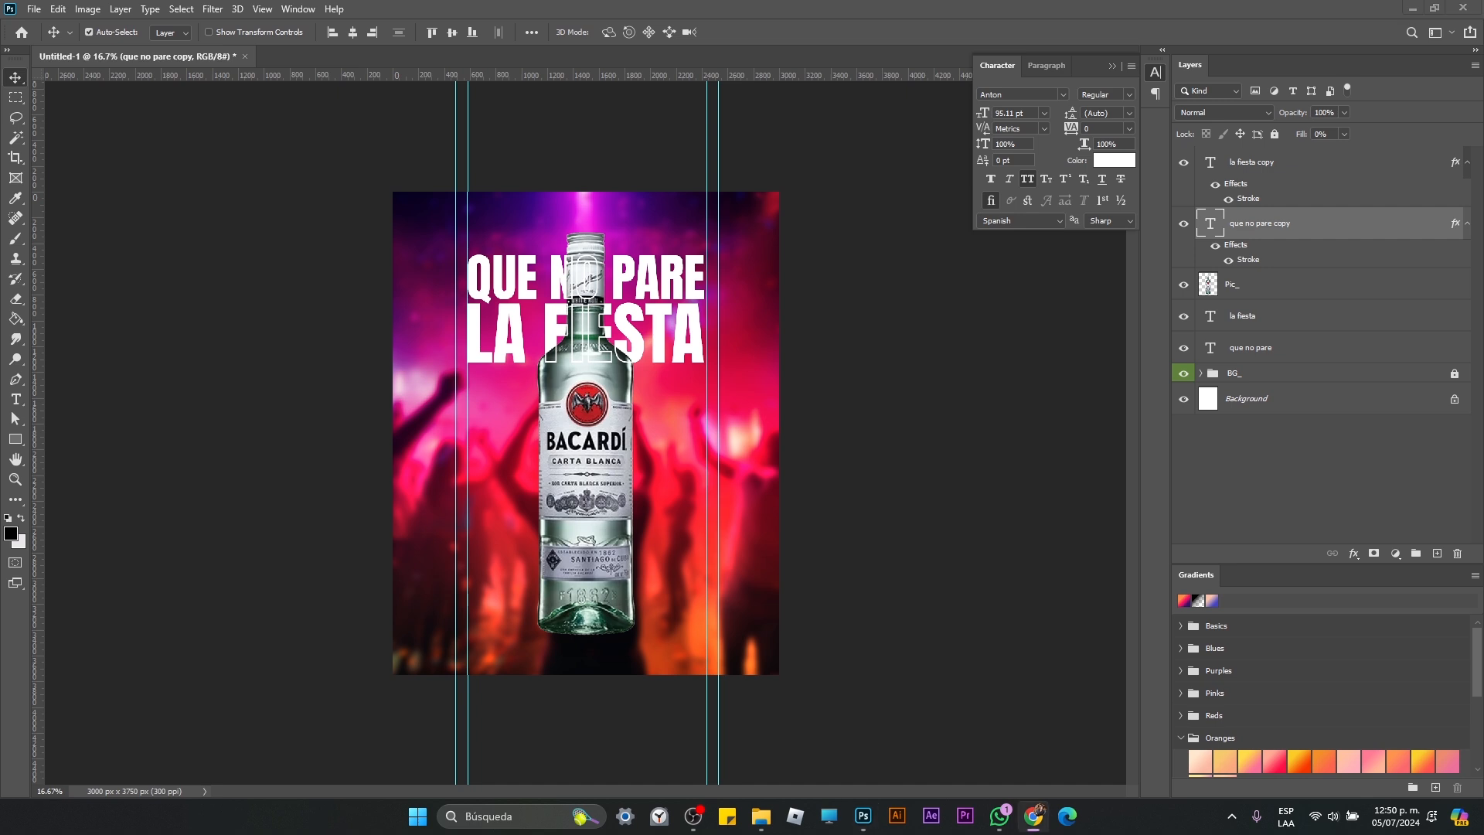
key("alt+Tab")
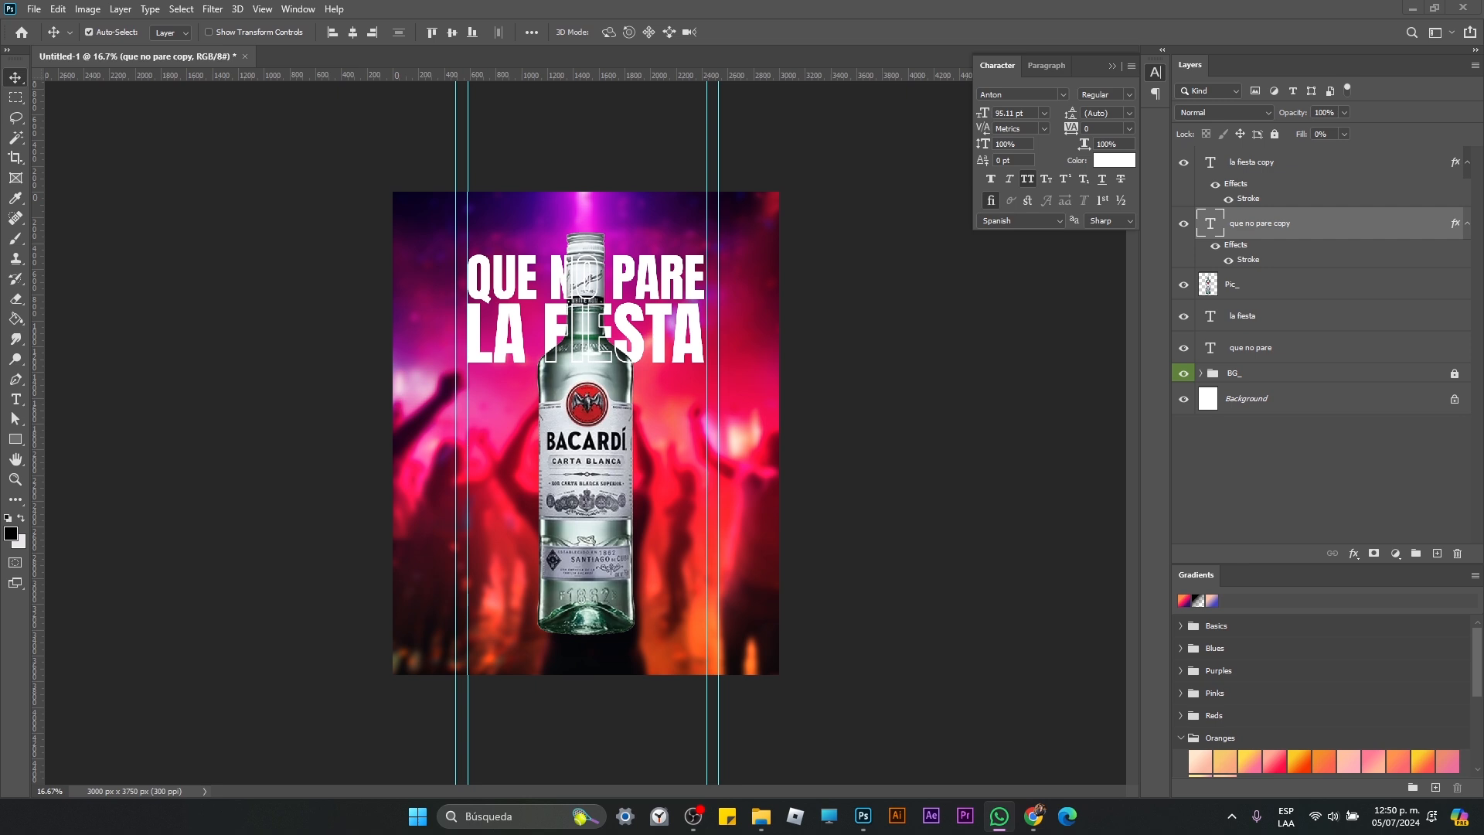
key("XF86AudioRaiseVolume")
Step: Add a black drop shadow to the la fiesta copy layer with 79% opacity, 4 px distance and 24 px size
left_click(643, 323)
key("z")
left_click(662, 335)
left_click(663, 335)
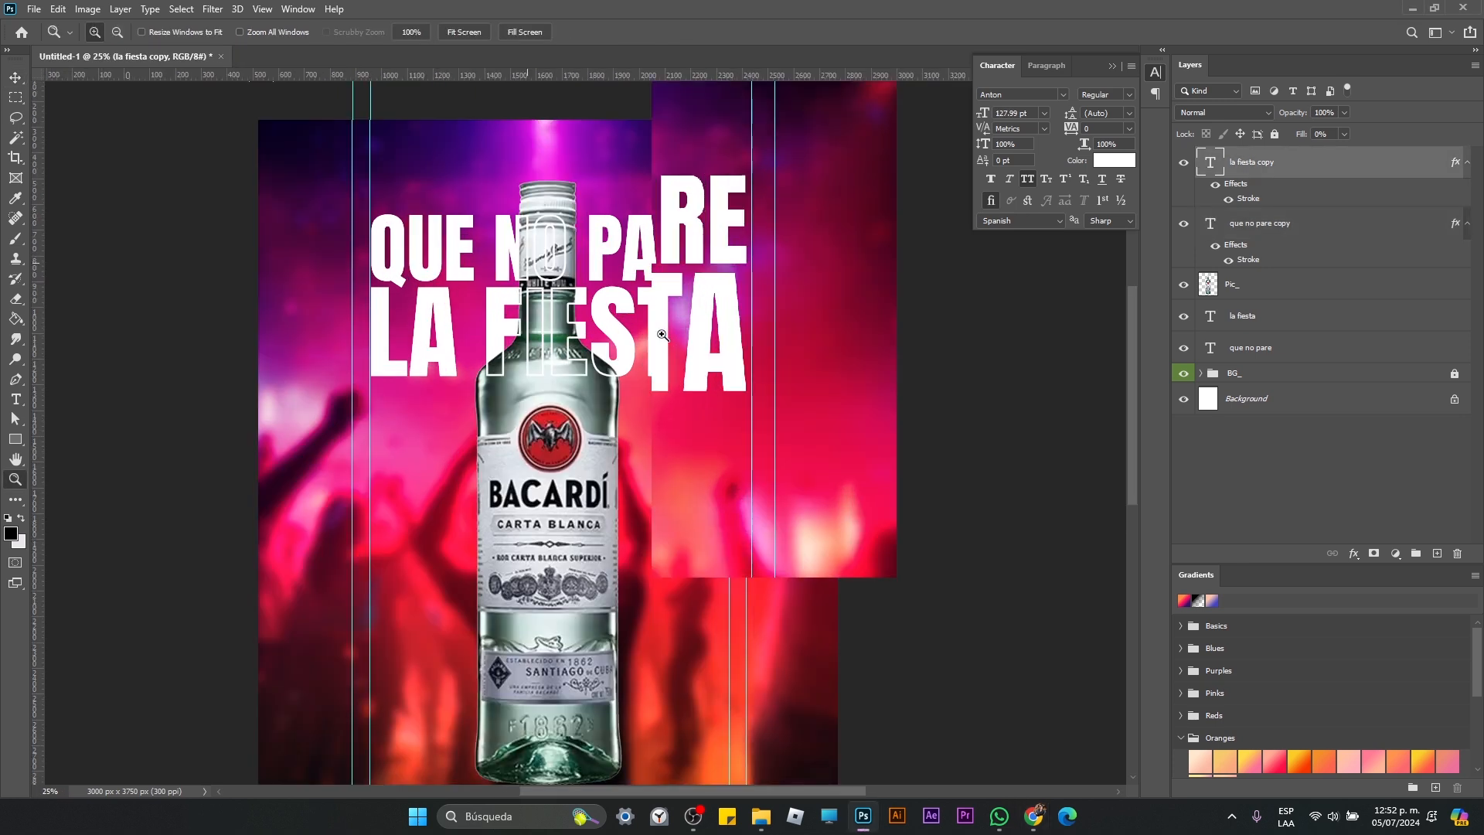
left_click(1354, 553)
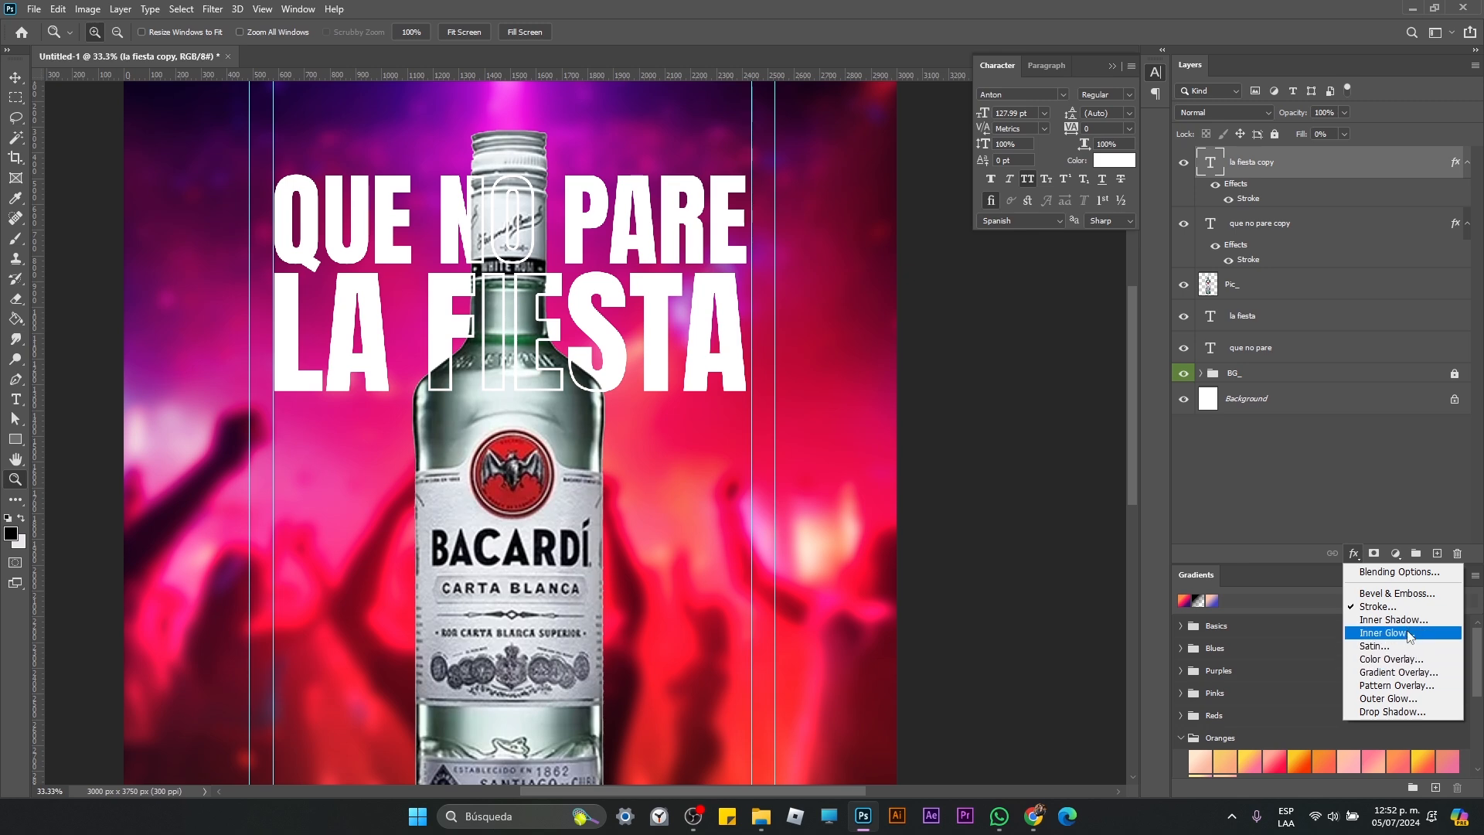
left_click(1418, 711)
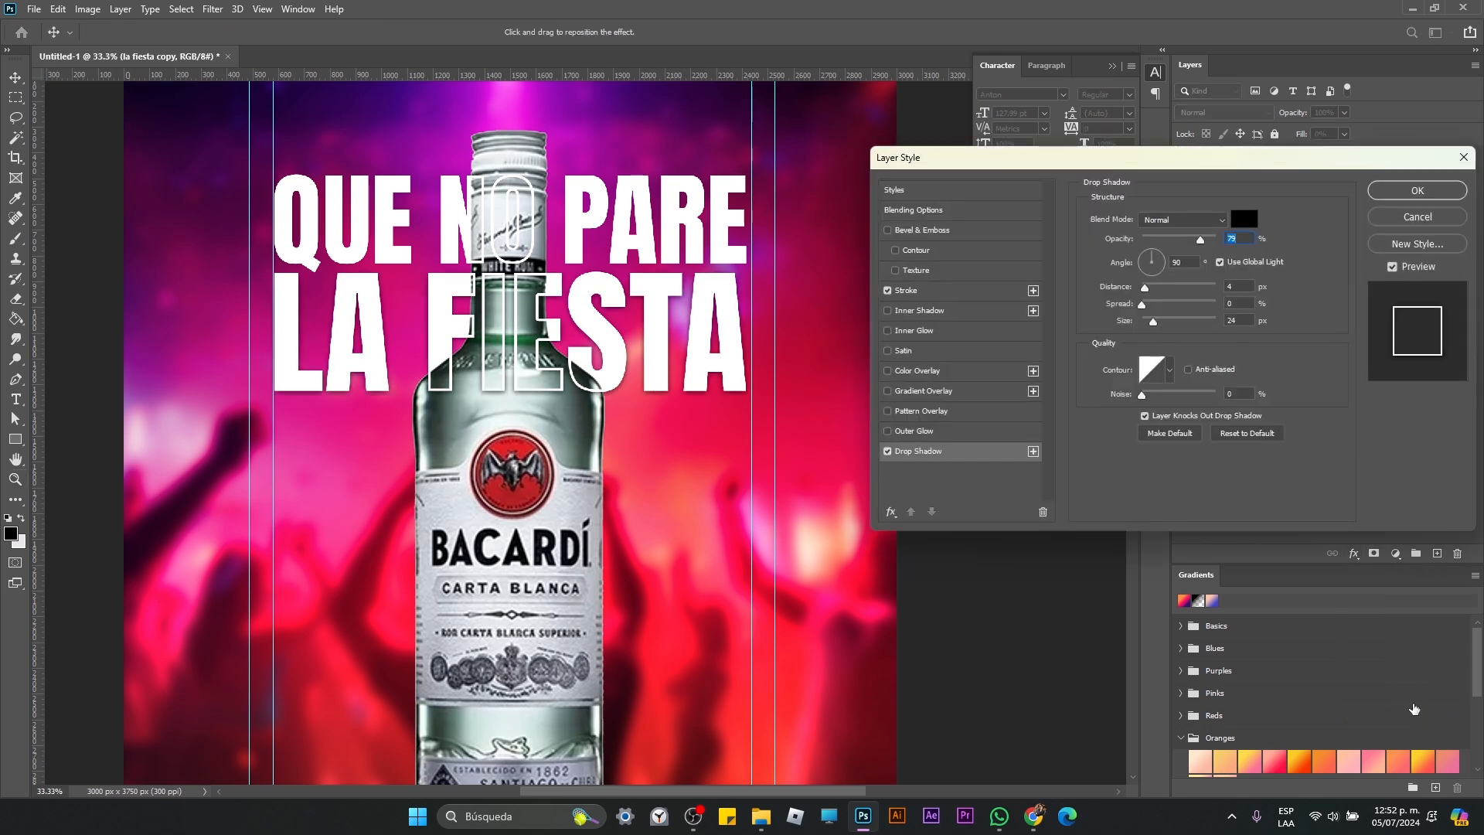
left_click(1418, 193)
Step: Apply the same 79% opacity, 4 px distance, 24 px size drop shadow to the que no pare copy layer
double_click(1209, 572)
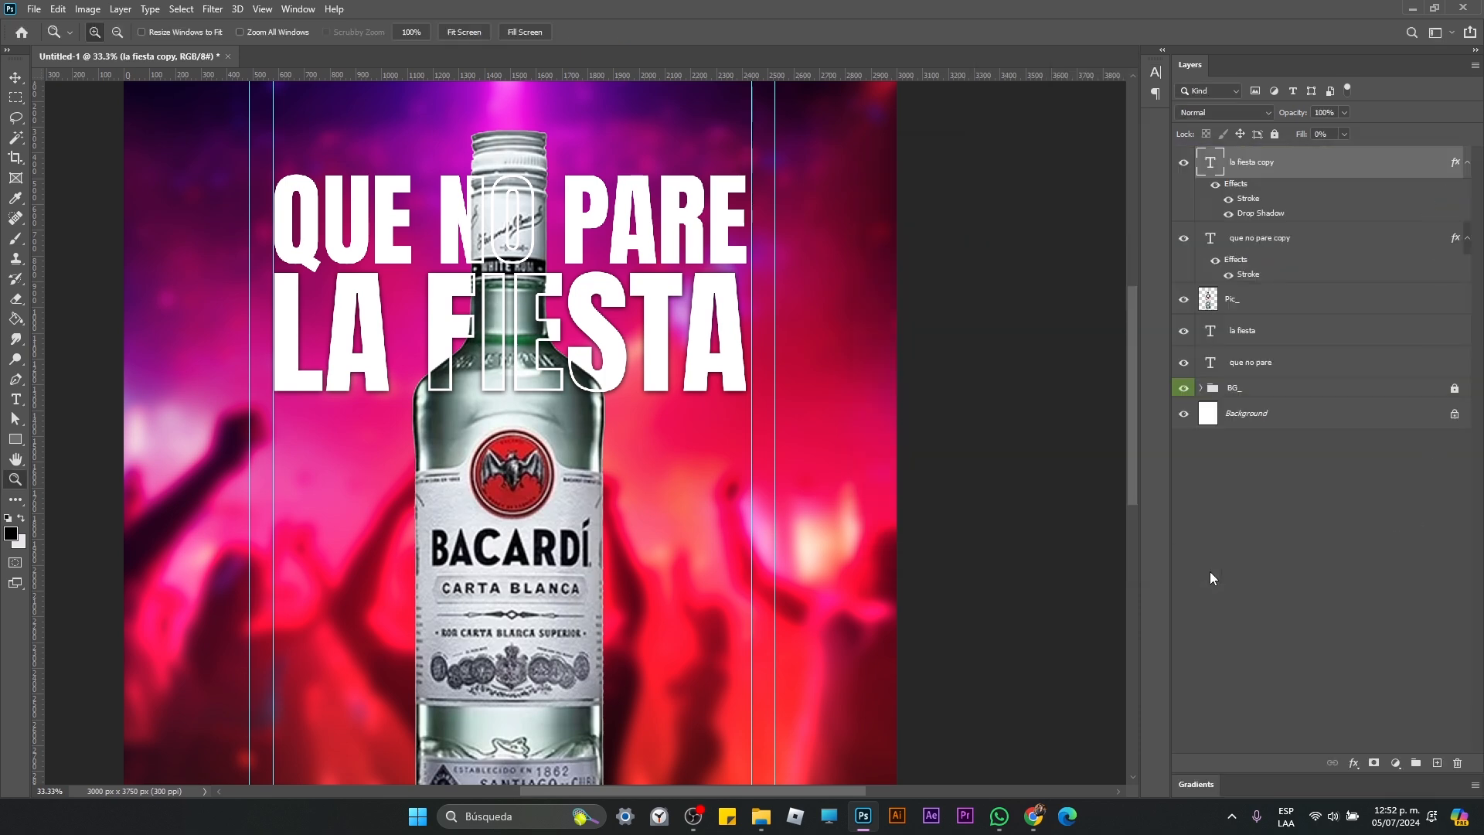
left_click(1281, 246)
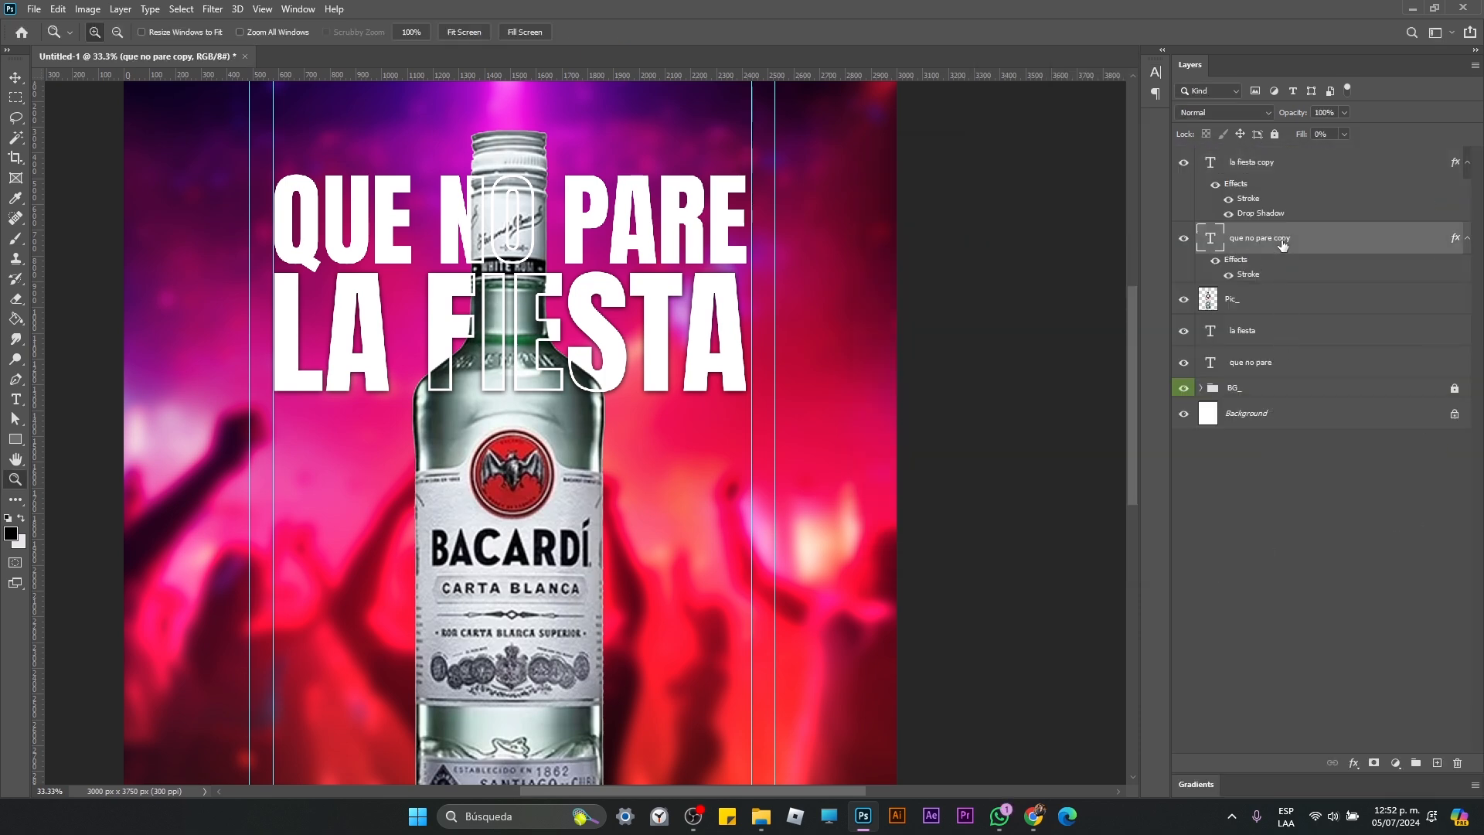
left_click(1353, 764)
left_click(1408, 760)
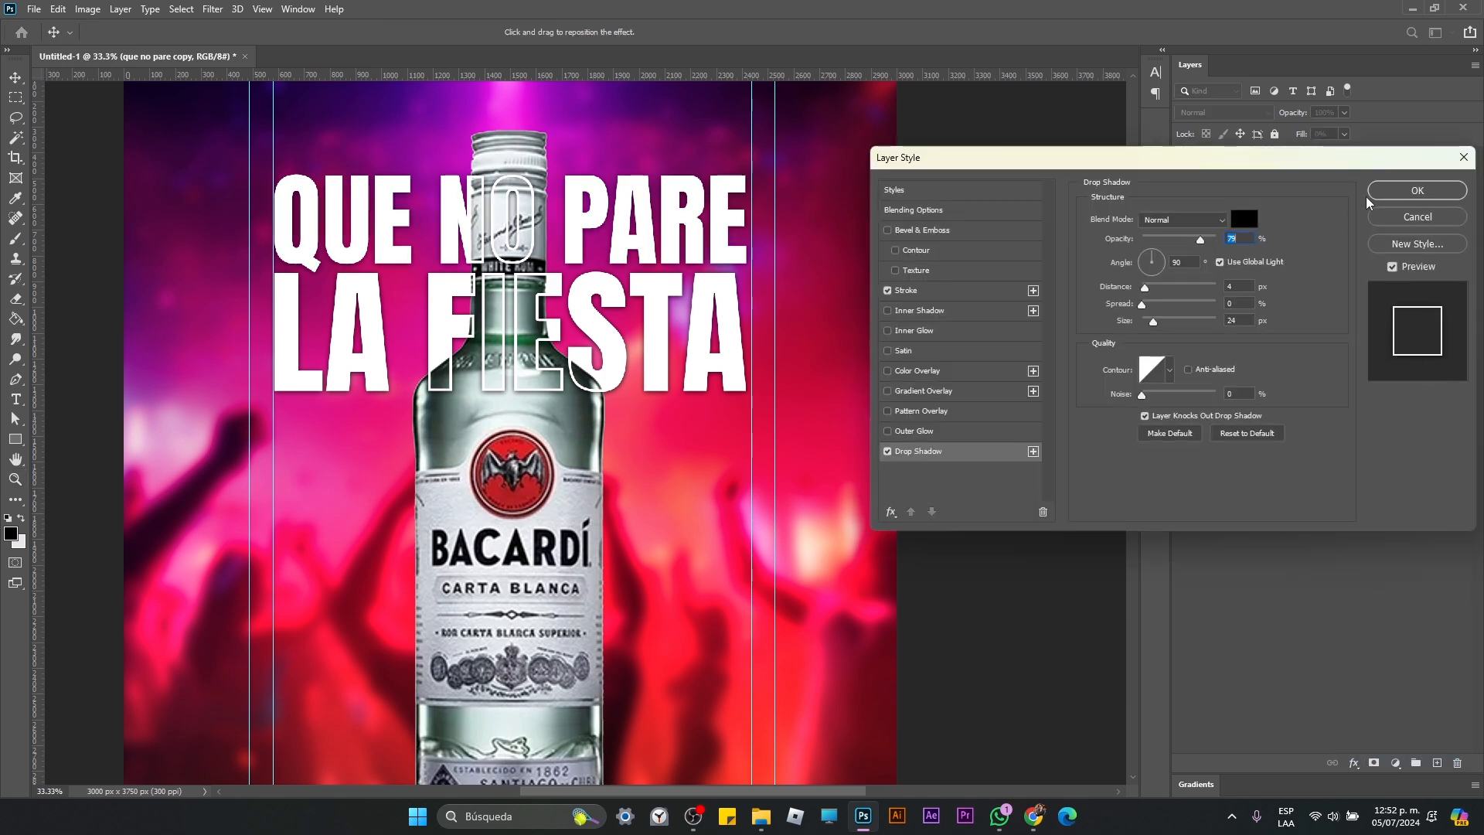
left_click(1391, 198)
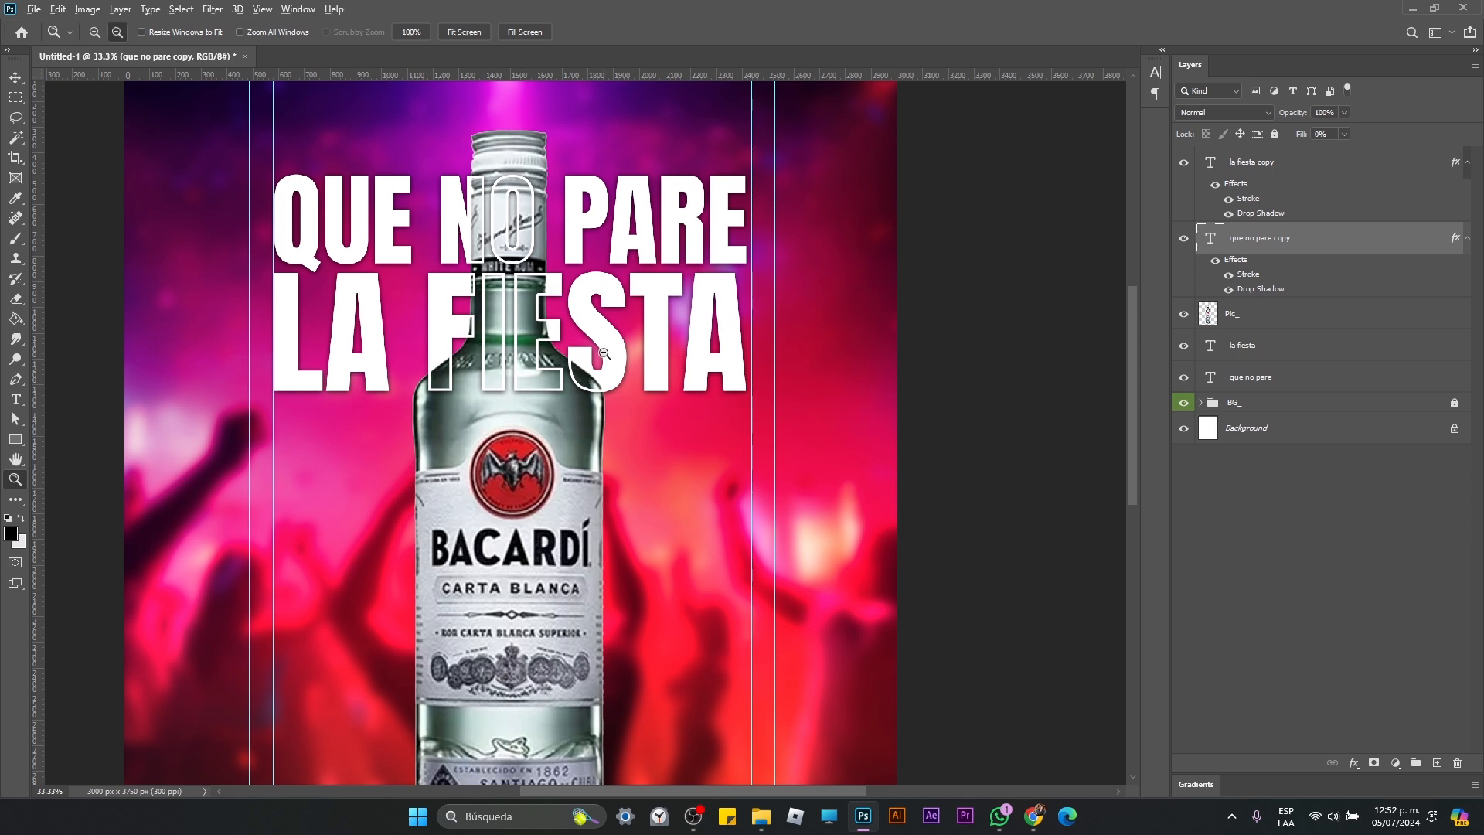
Step: Scale the bottle on the Pic_ layer down proportionally to about 96%, lowering its cap toward the headline
left_click(588, 373, "alt")
left_click(604, 352, "alt")
left_click(618, 341)
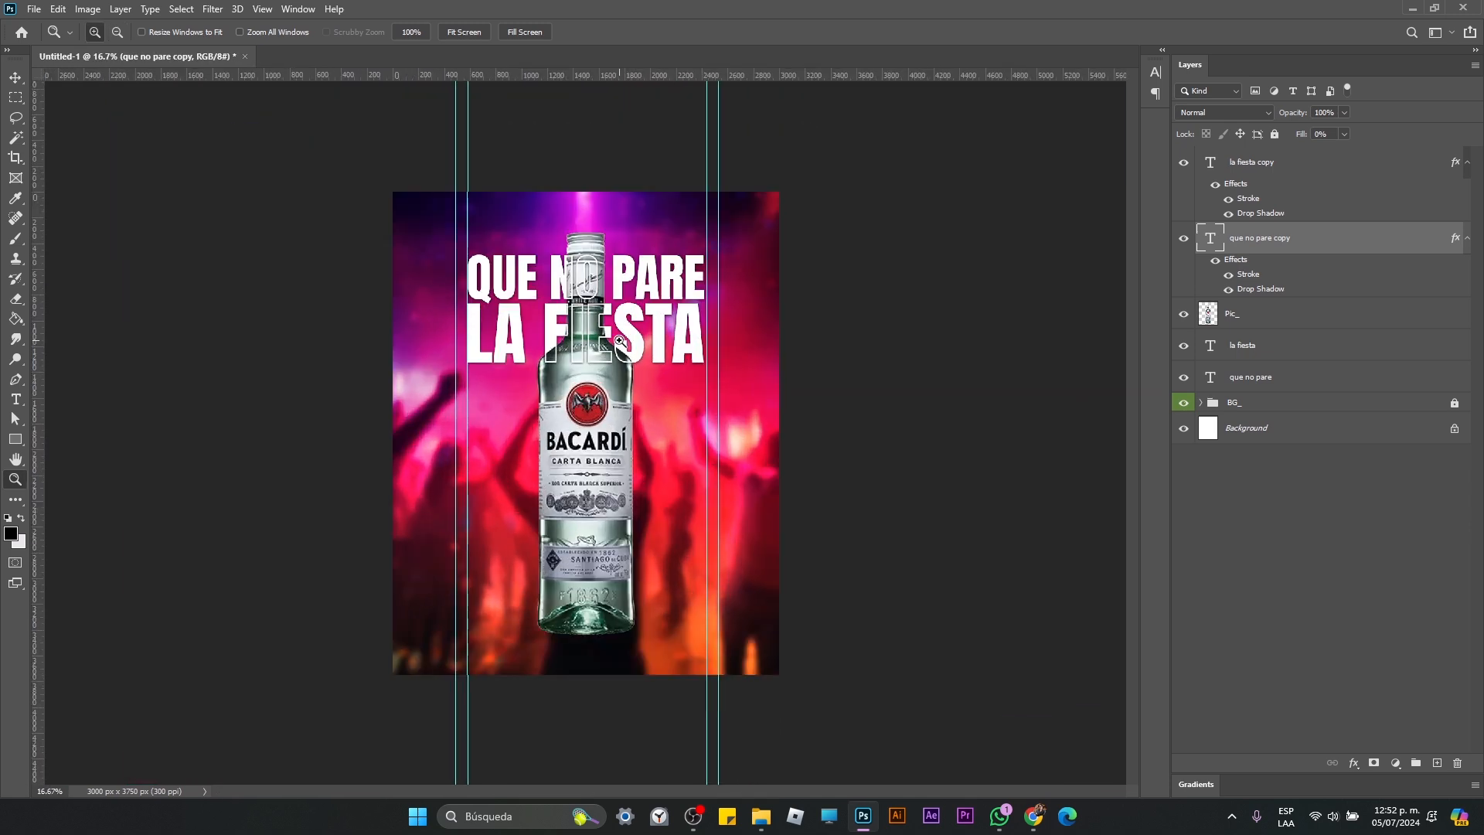
left_click(619, 341)
key("v")
left_click(576, 514)
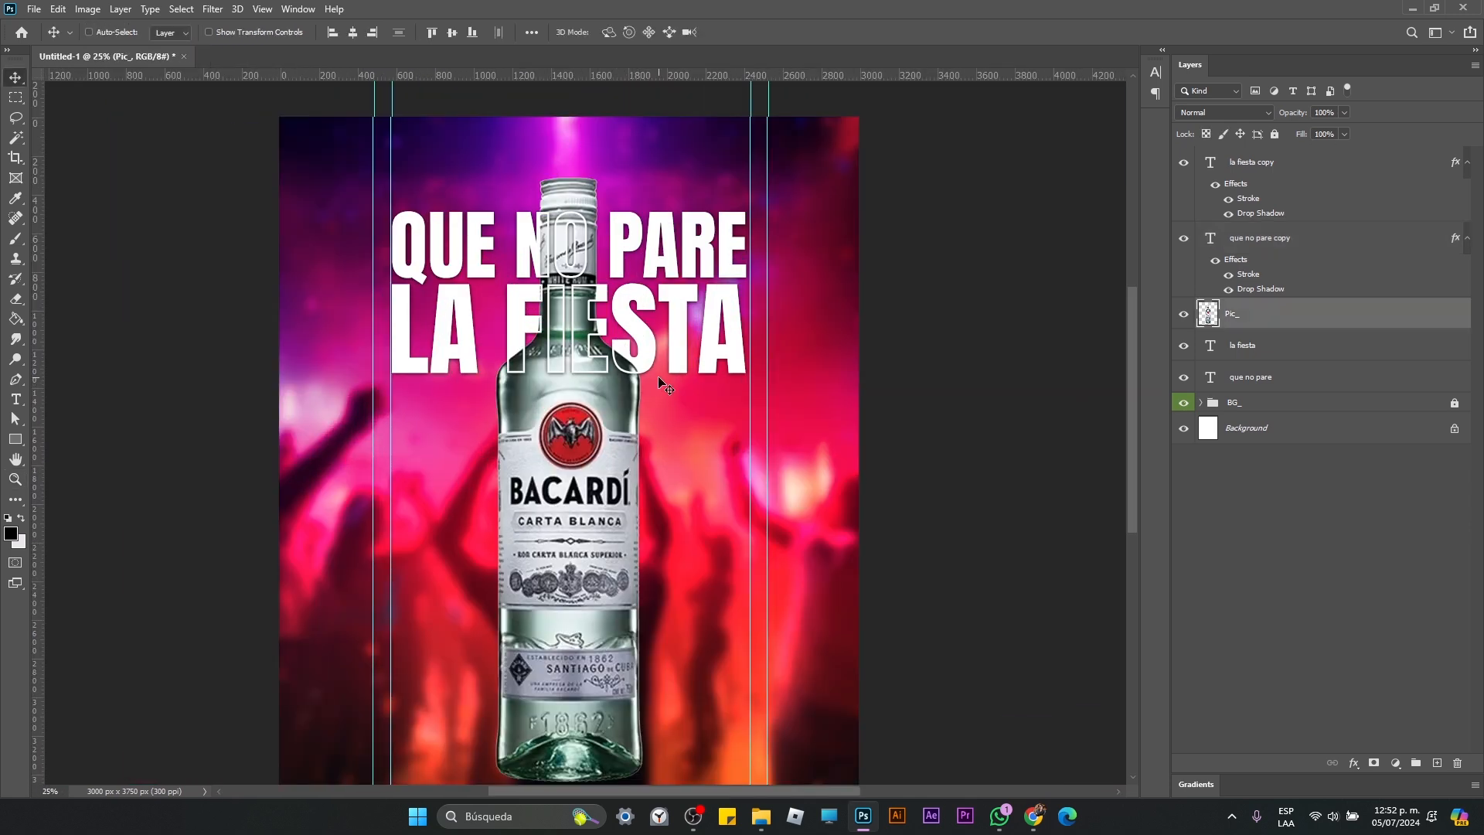
key("ctrl+t")
left_click_drag(638, 173, 637, 199)
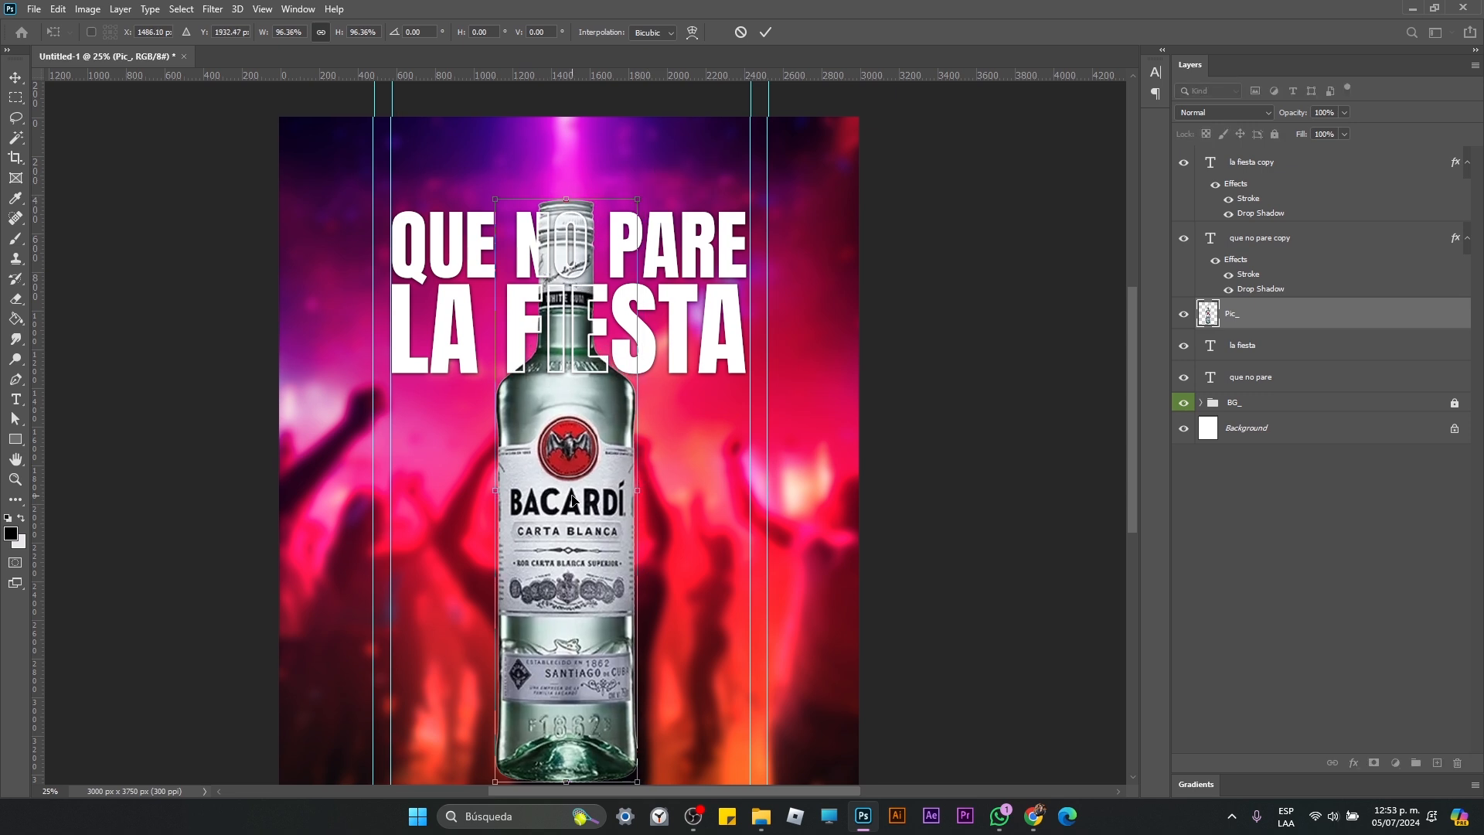
key("Return")
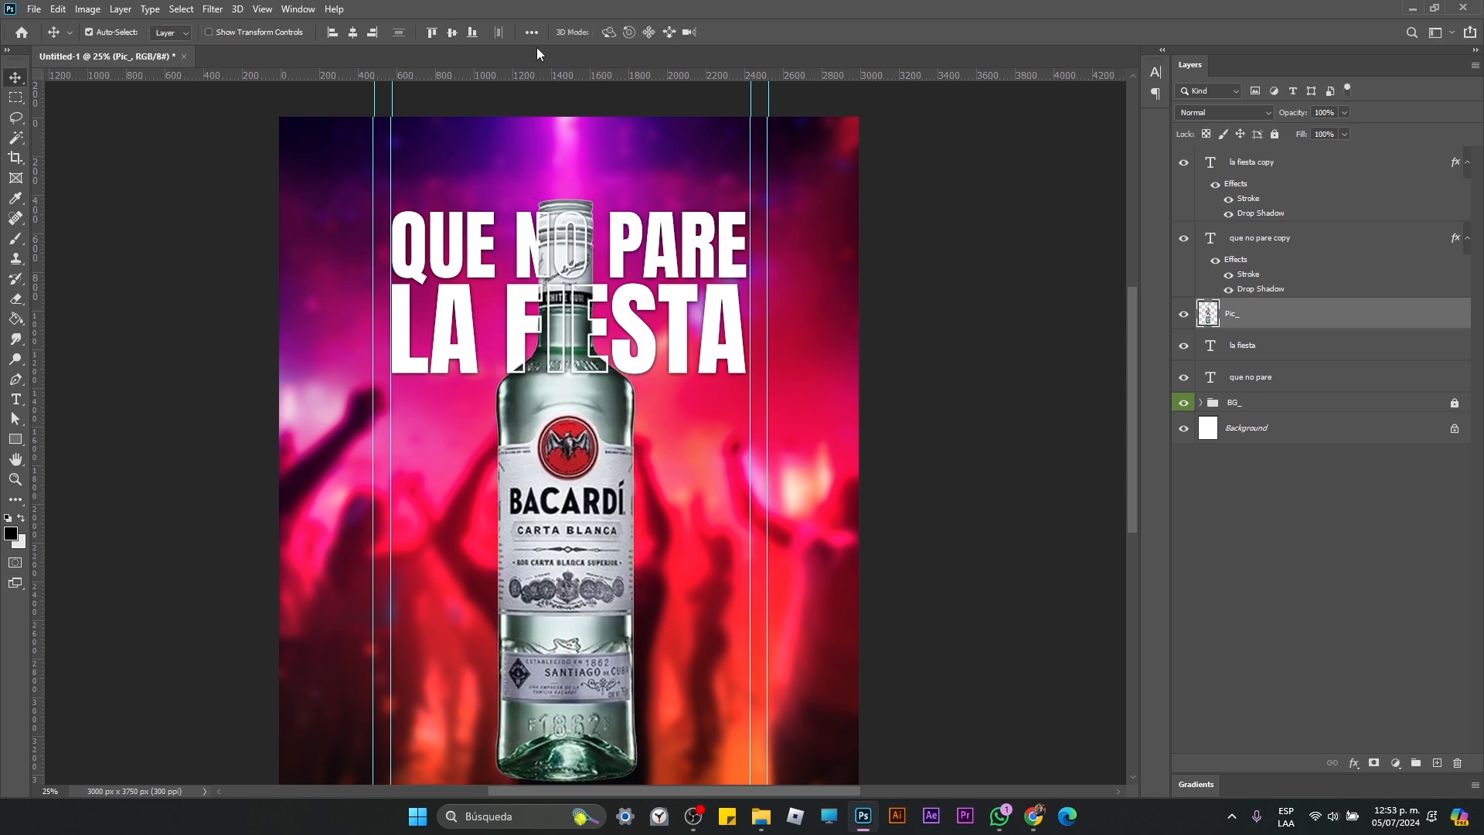
Step: Center the bottle horizontally and vertically on the canvas and deselect its layer
left_click(355, 33)
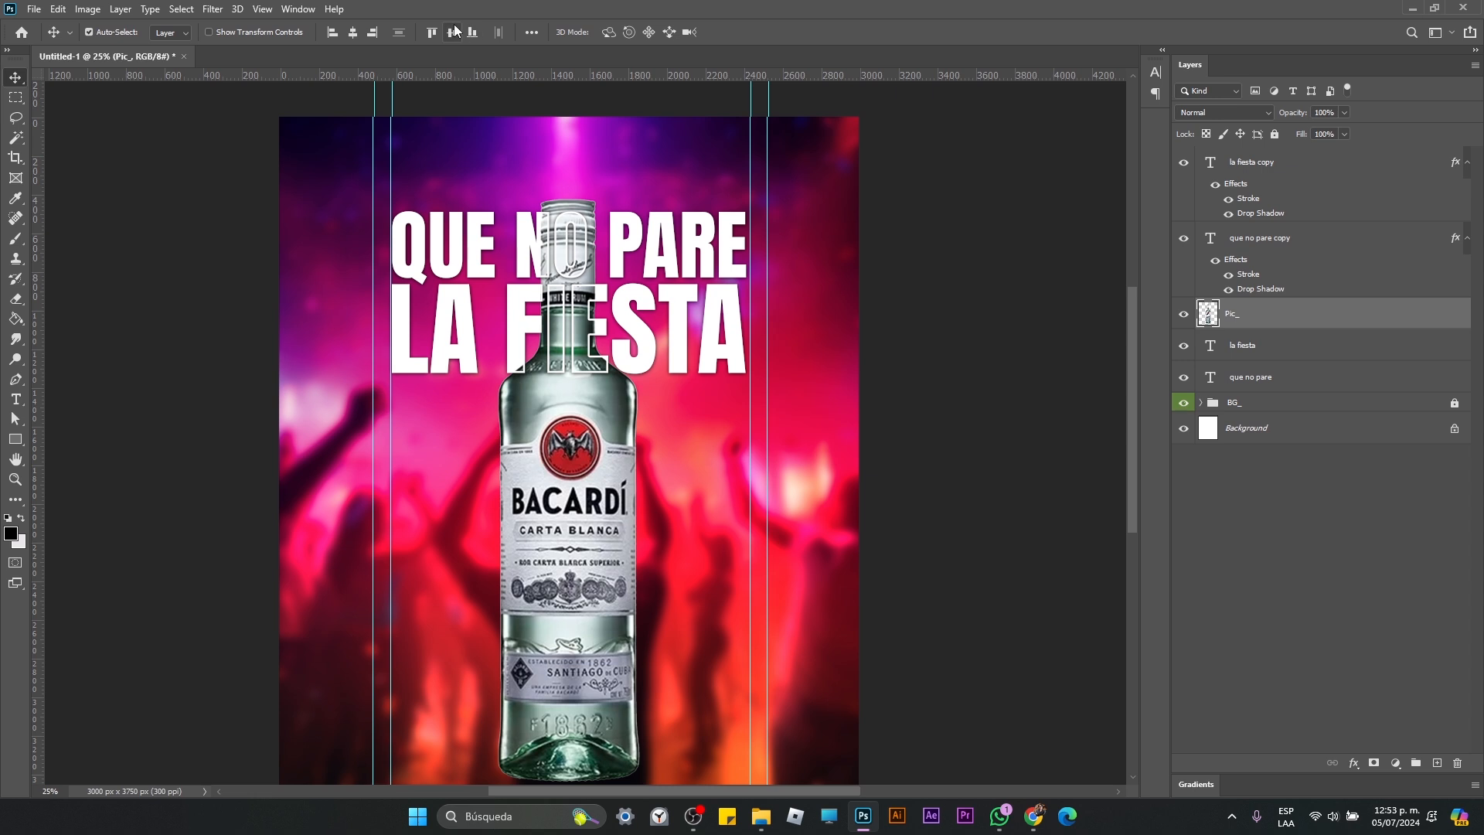
left_click(452, 33)
left_click(259, 300)
key("z")
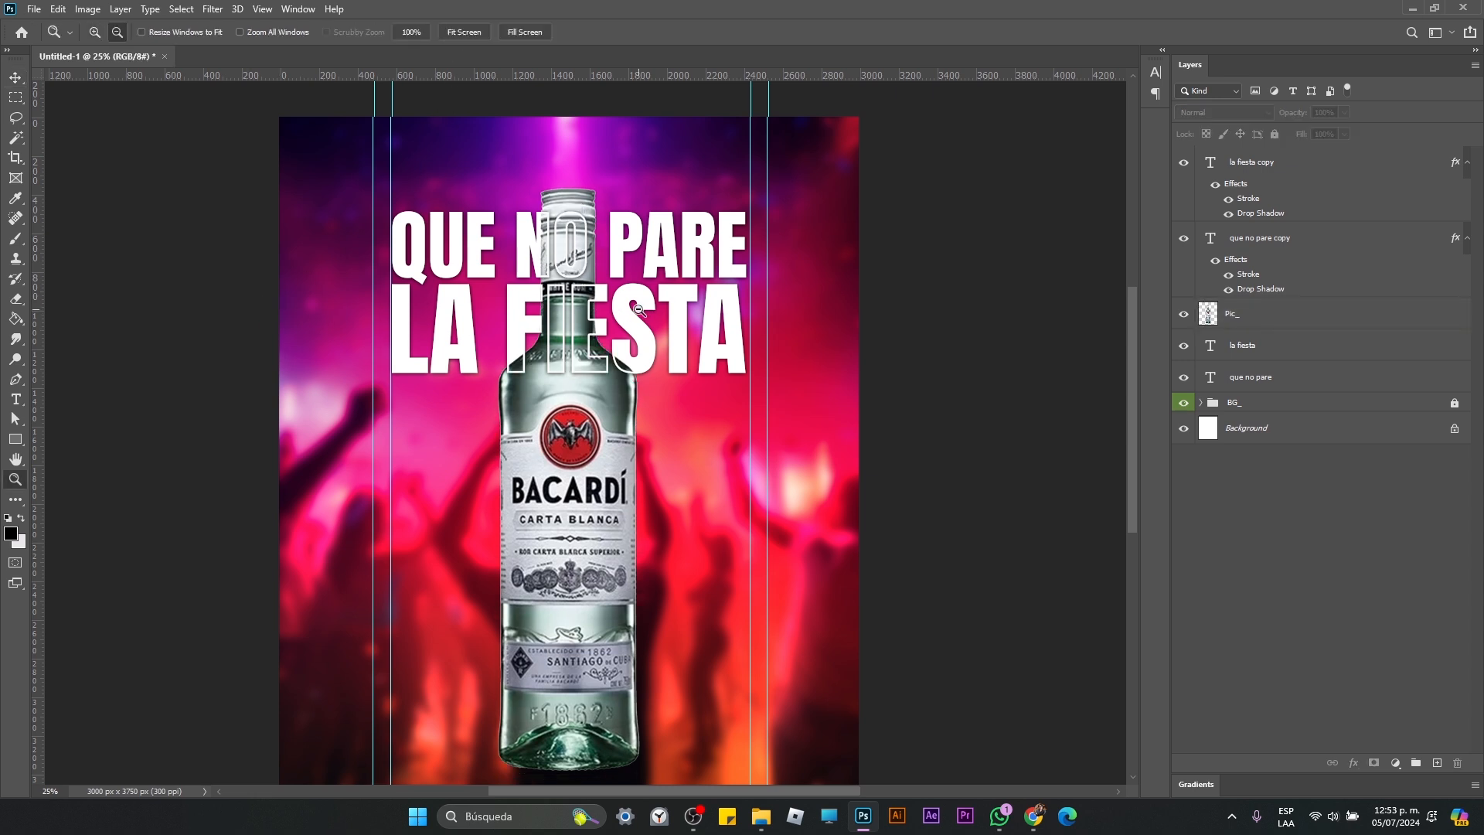
left_click(663, 329, "alt")
left_click(663, 329, "alt")
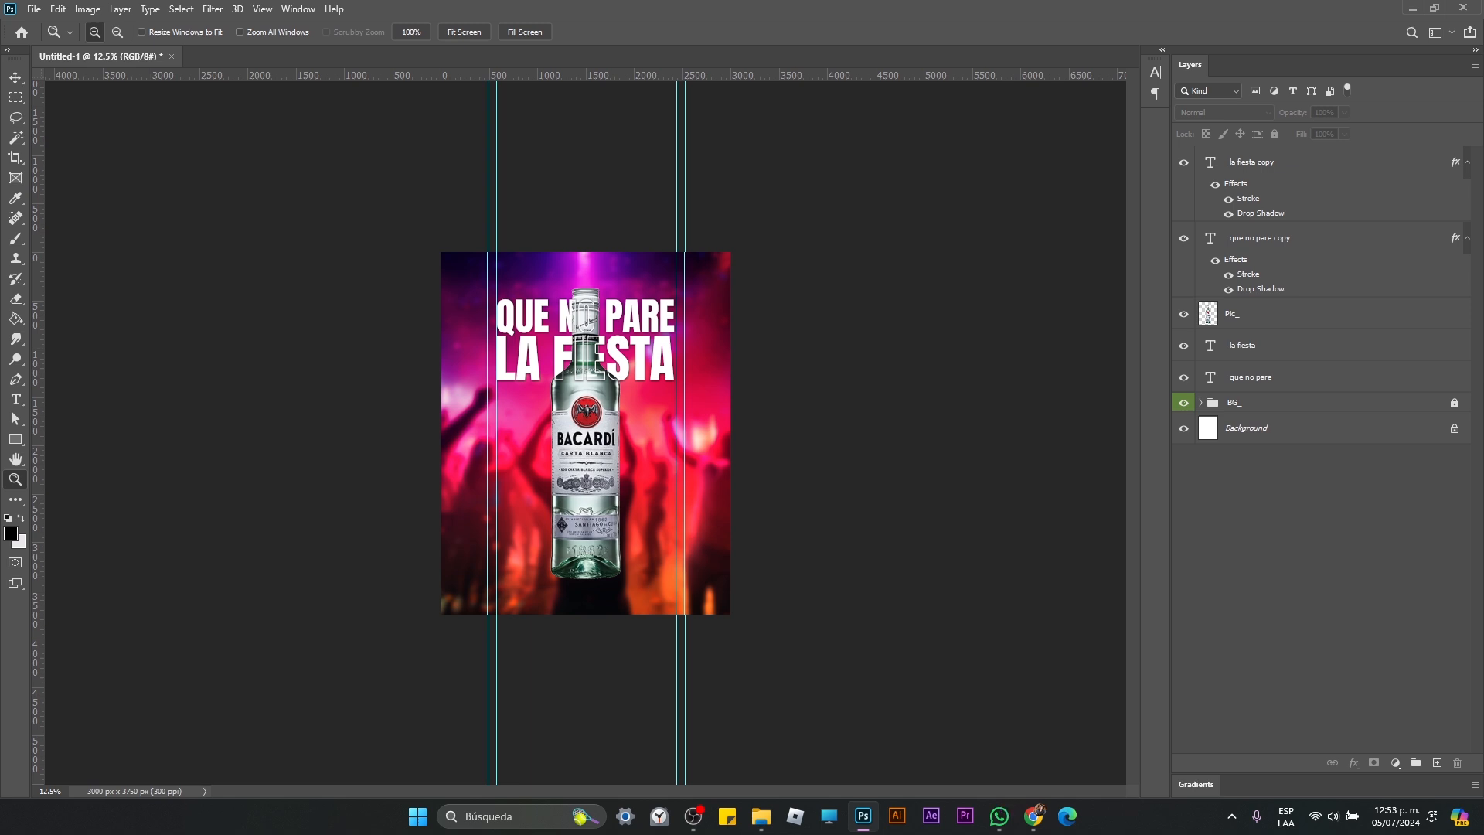
key("alt+Tab")
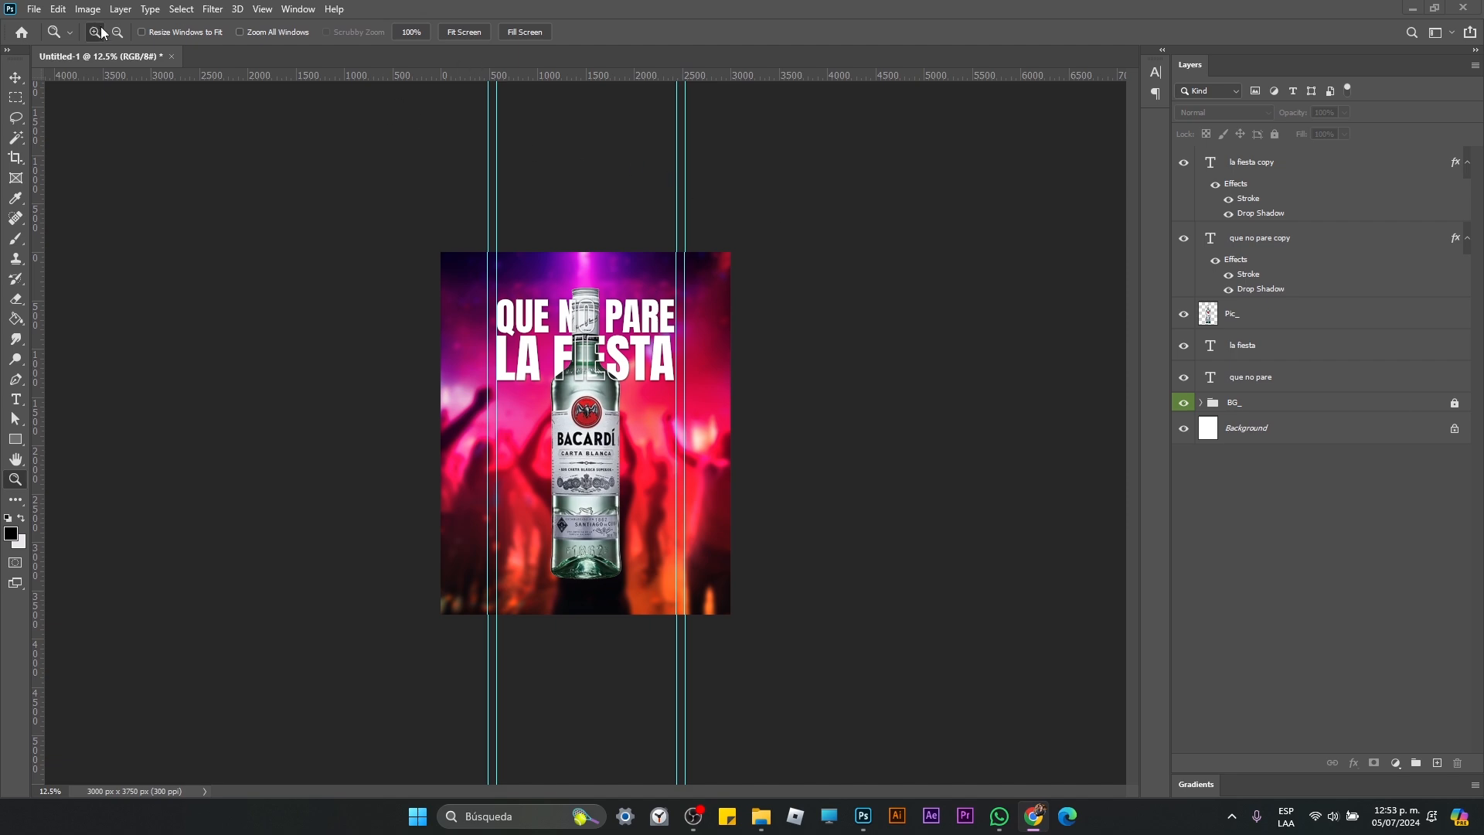
left_click(57, 9)
mouse_move(34, 8)
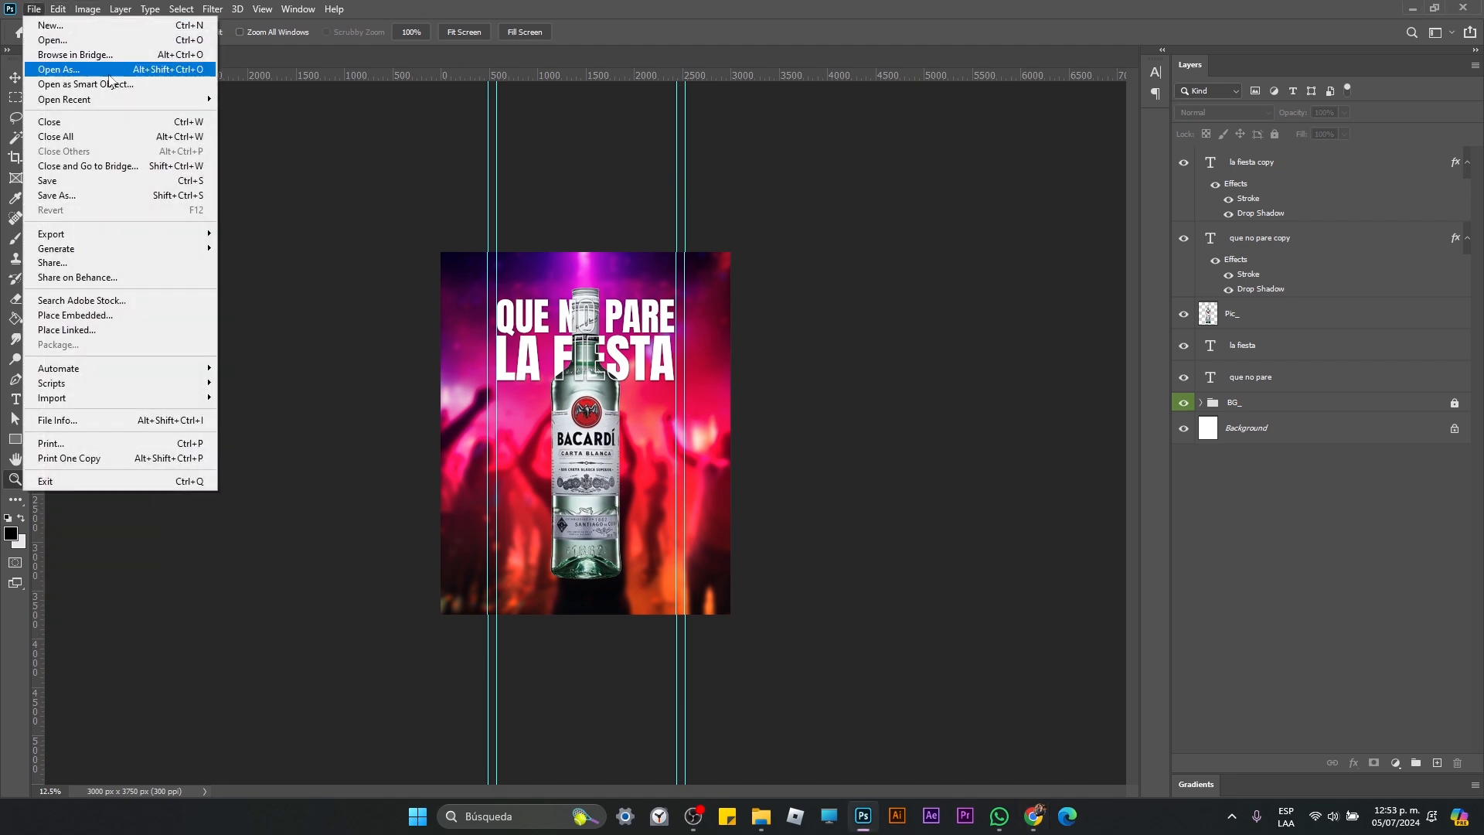
mouse_move(133, 99)
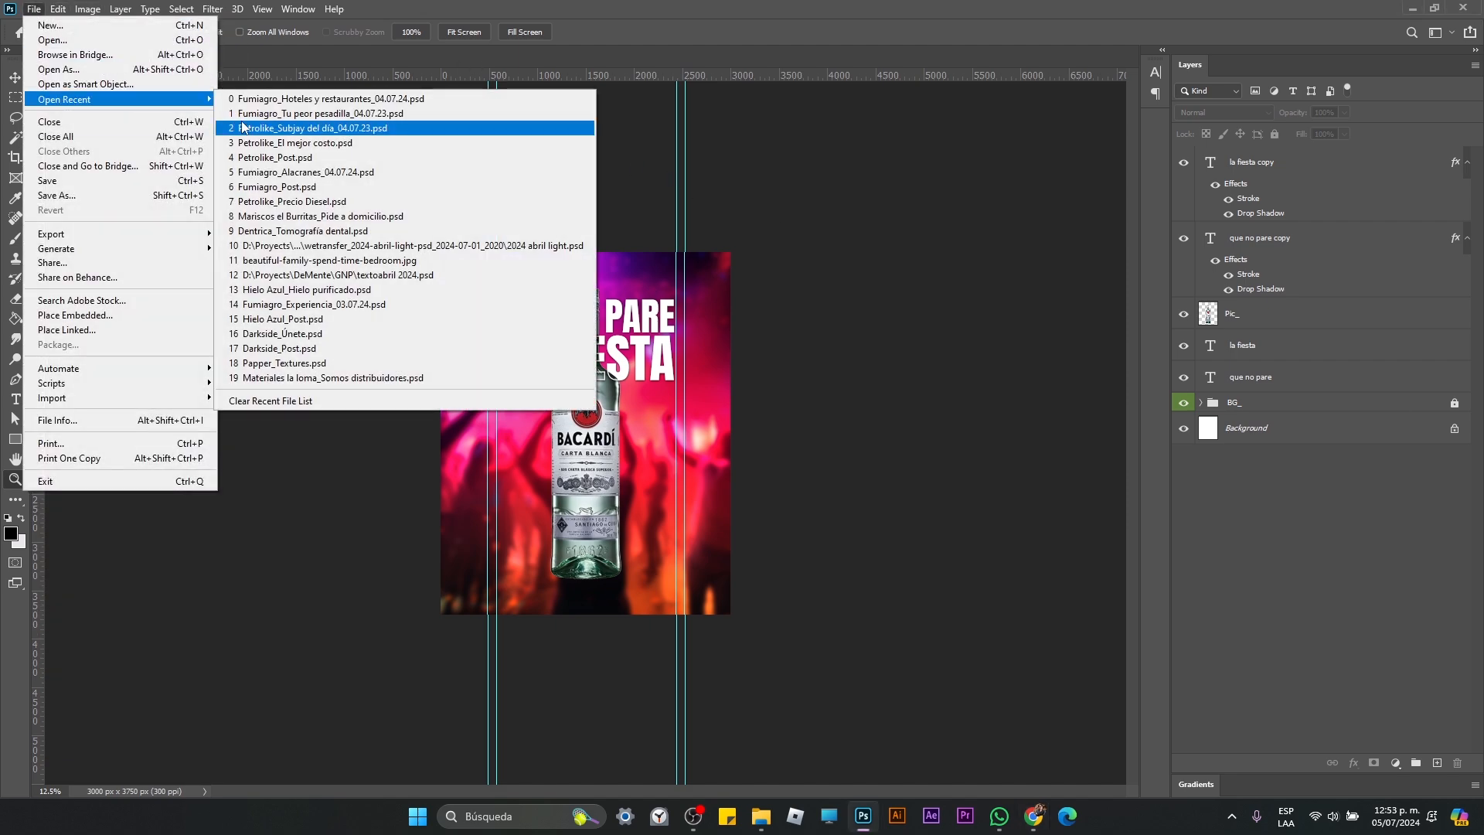
left_click(842, 7)
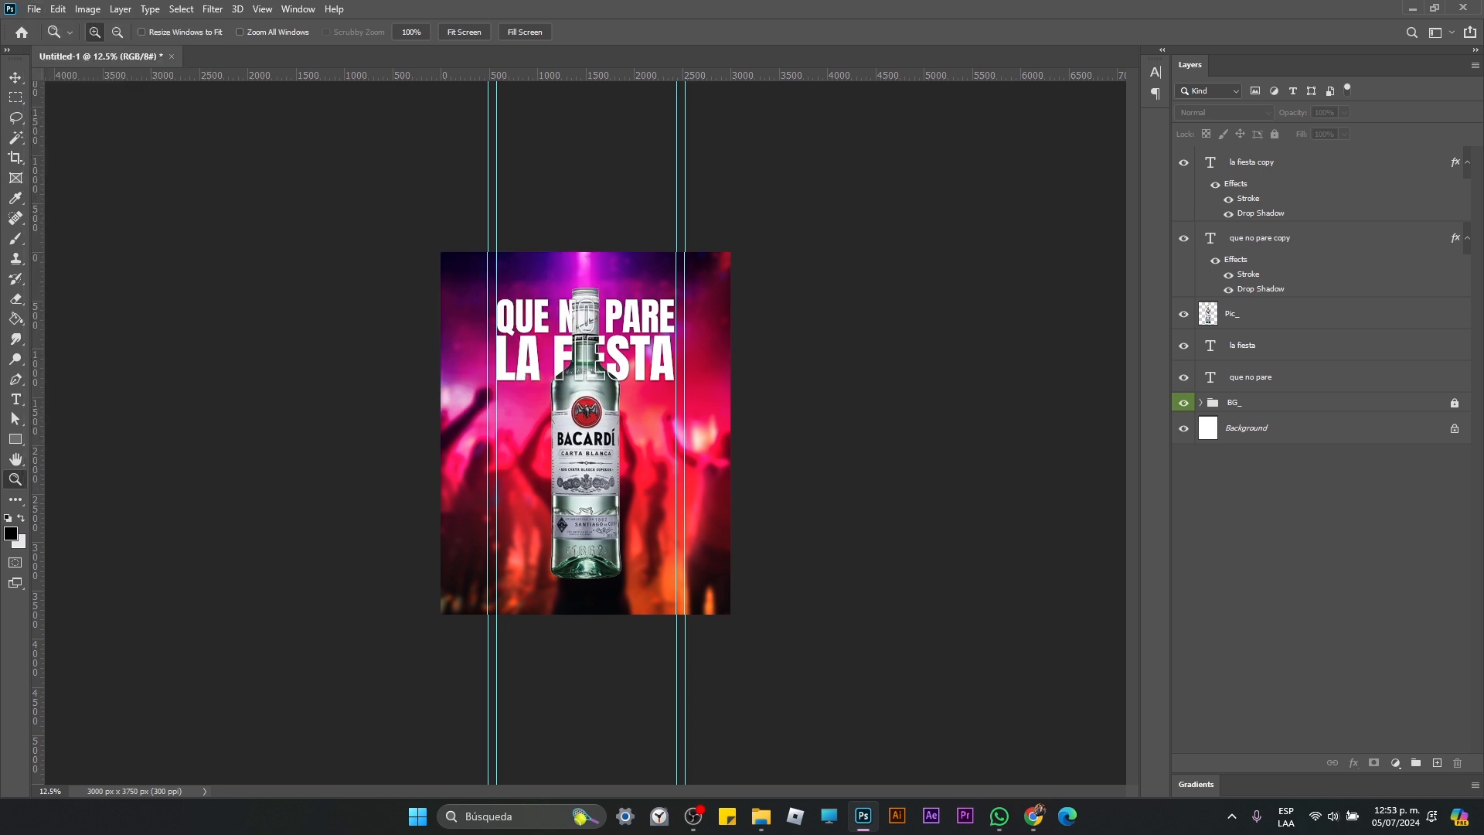
key("alt+Tab")
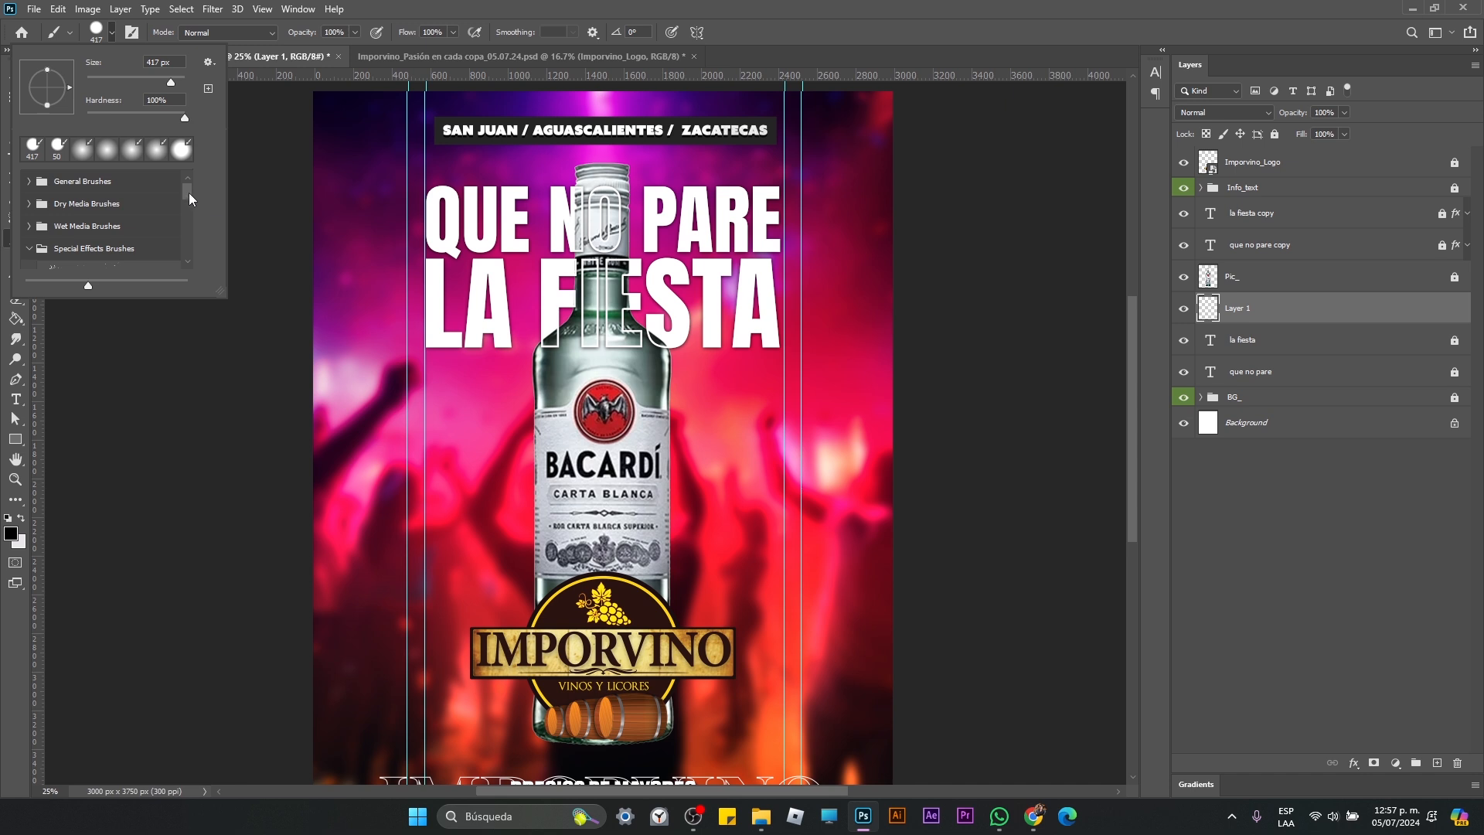
left_click_drag(189, 192, 188, 201)
left_click(29, 204)
scroll(174, 223, "down", 1)
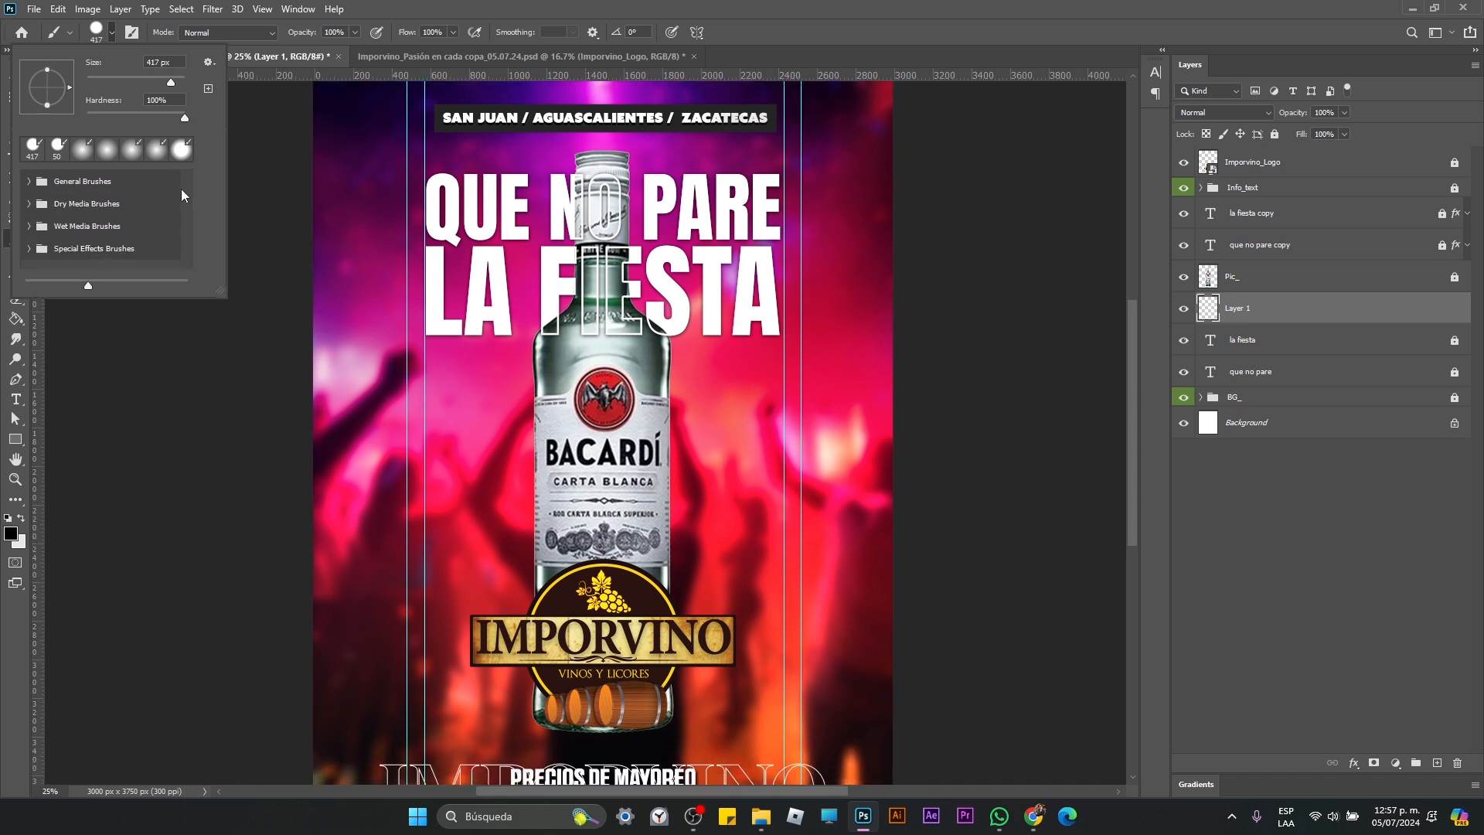
left_click(781, 4)
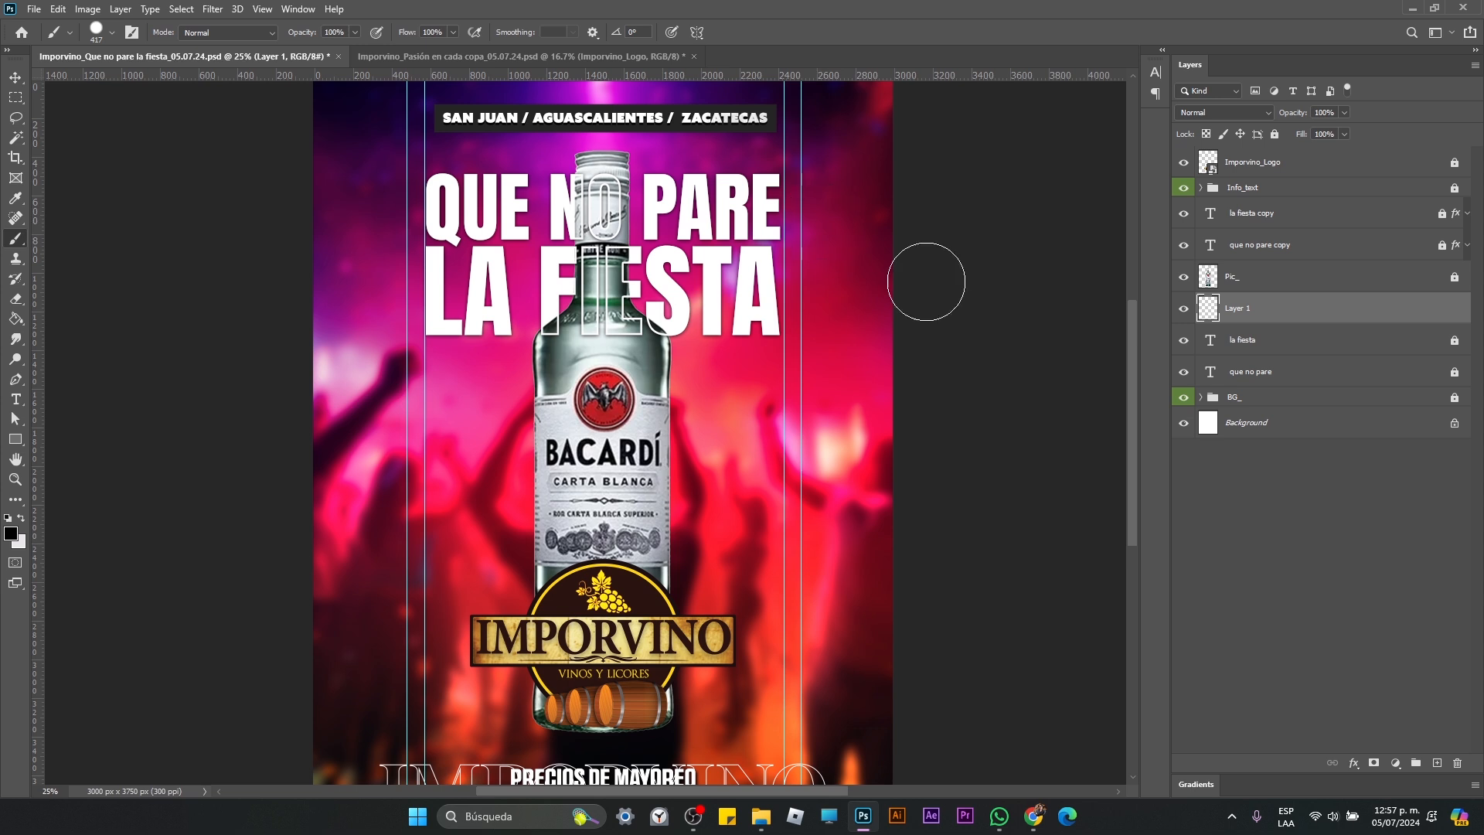
Step: Unlock the la fiesta and que no pare text layers and both of their outlined copies
left_click(1454, 341)
left_click(1454, 374)
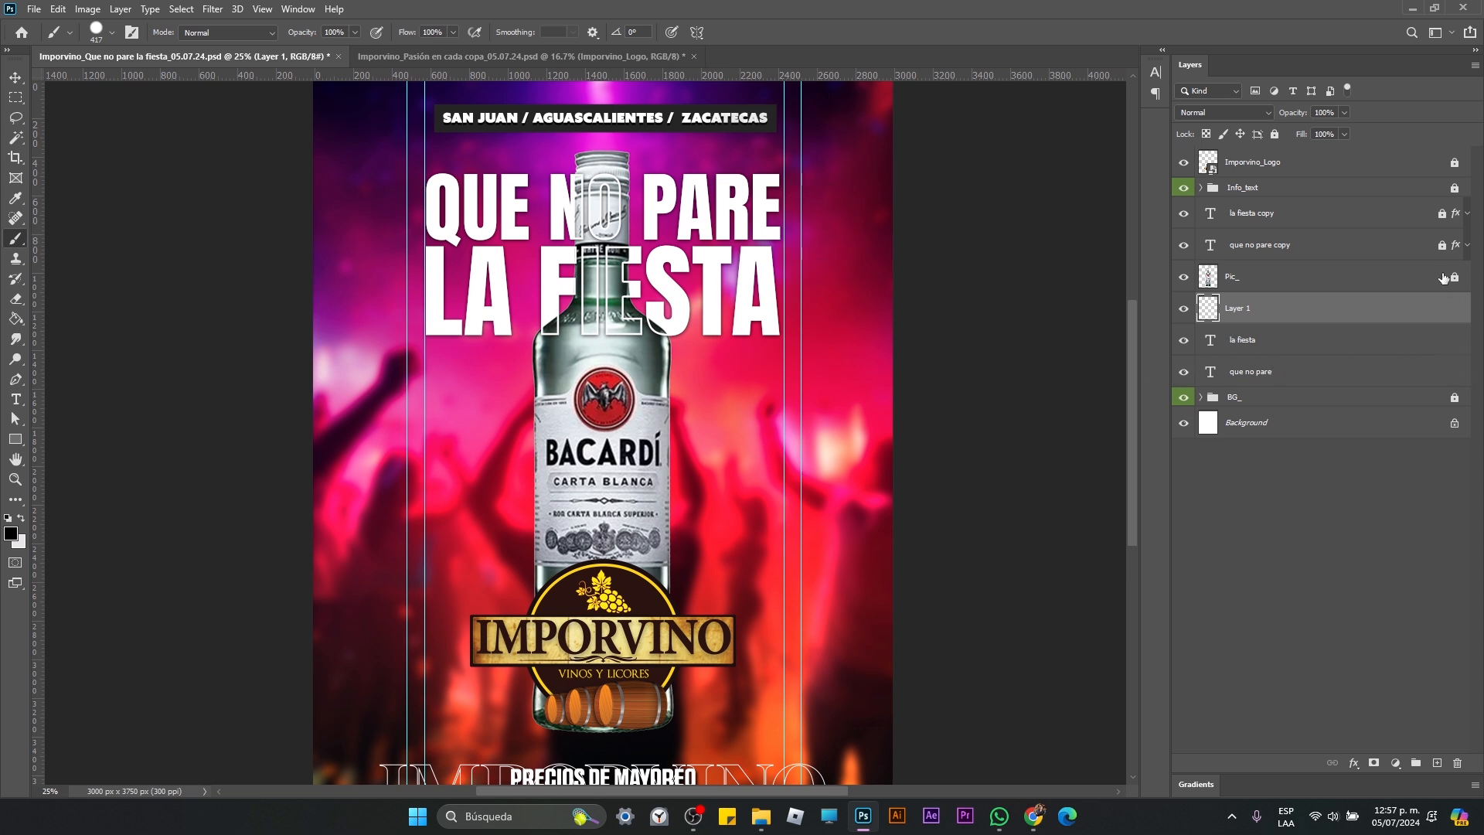
left_click(1441, 213)
left_click(1442, 245)
key("v")
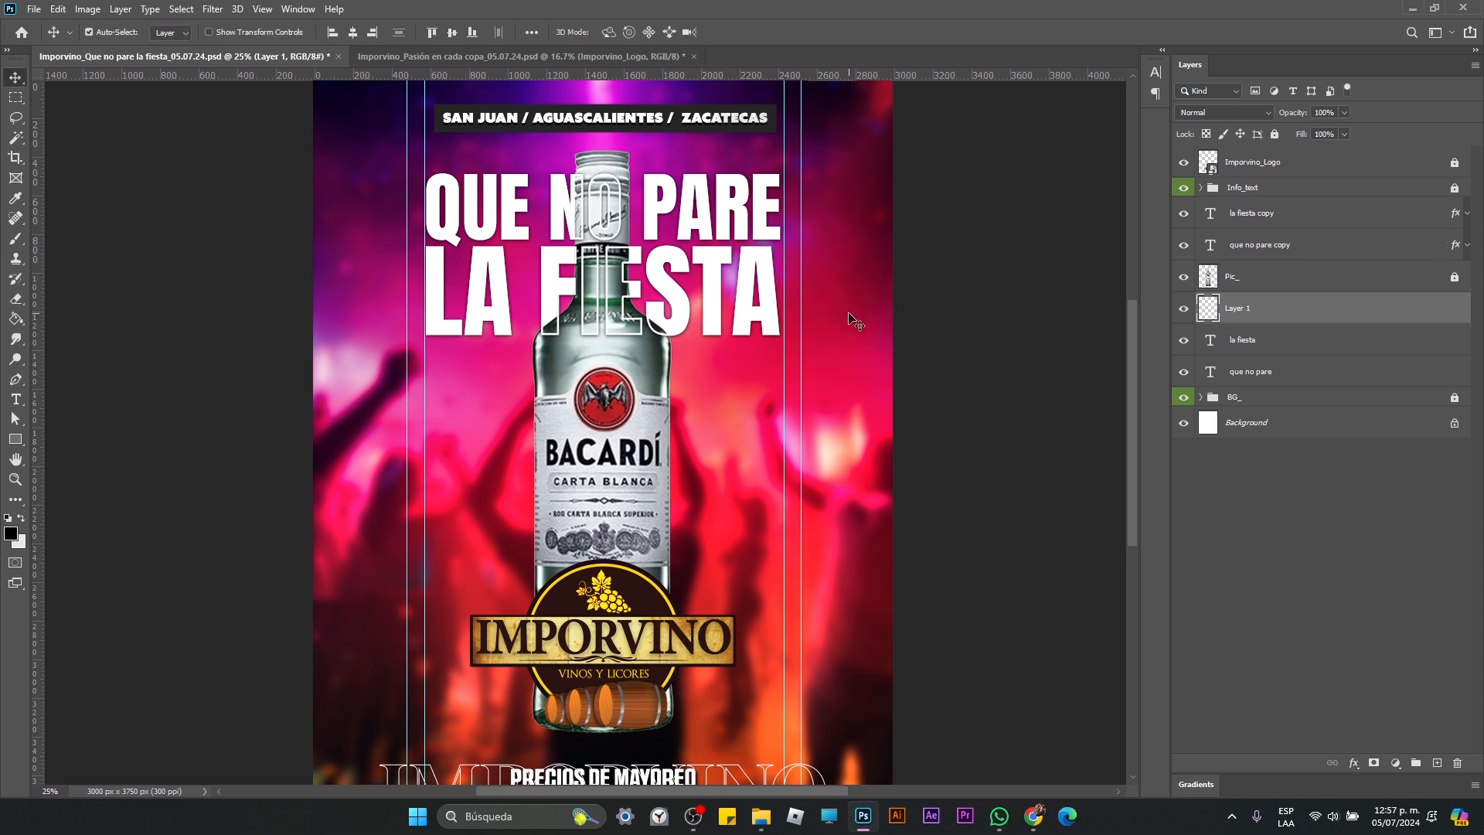
Step: Move the white headline text layers and their outlined copies slightly down over the bottle neck, then deselect them
left_click_drag(851, 314, 568, 161)
key("shift+Down")
key("shift+Down")
key("shift+Down")
key("shift+Down")
key("shift+Down")
key("shift+Down")
key("shift+Down")
key("shift+Down")
key("shift+Down")
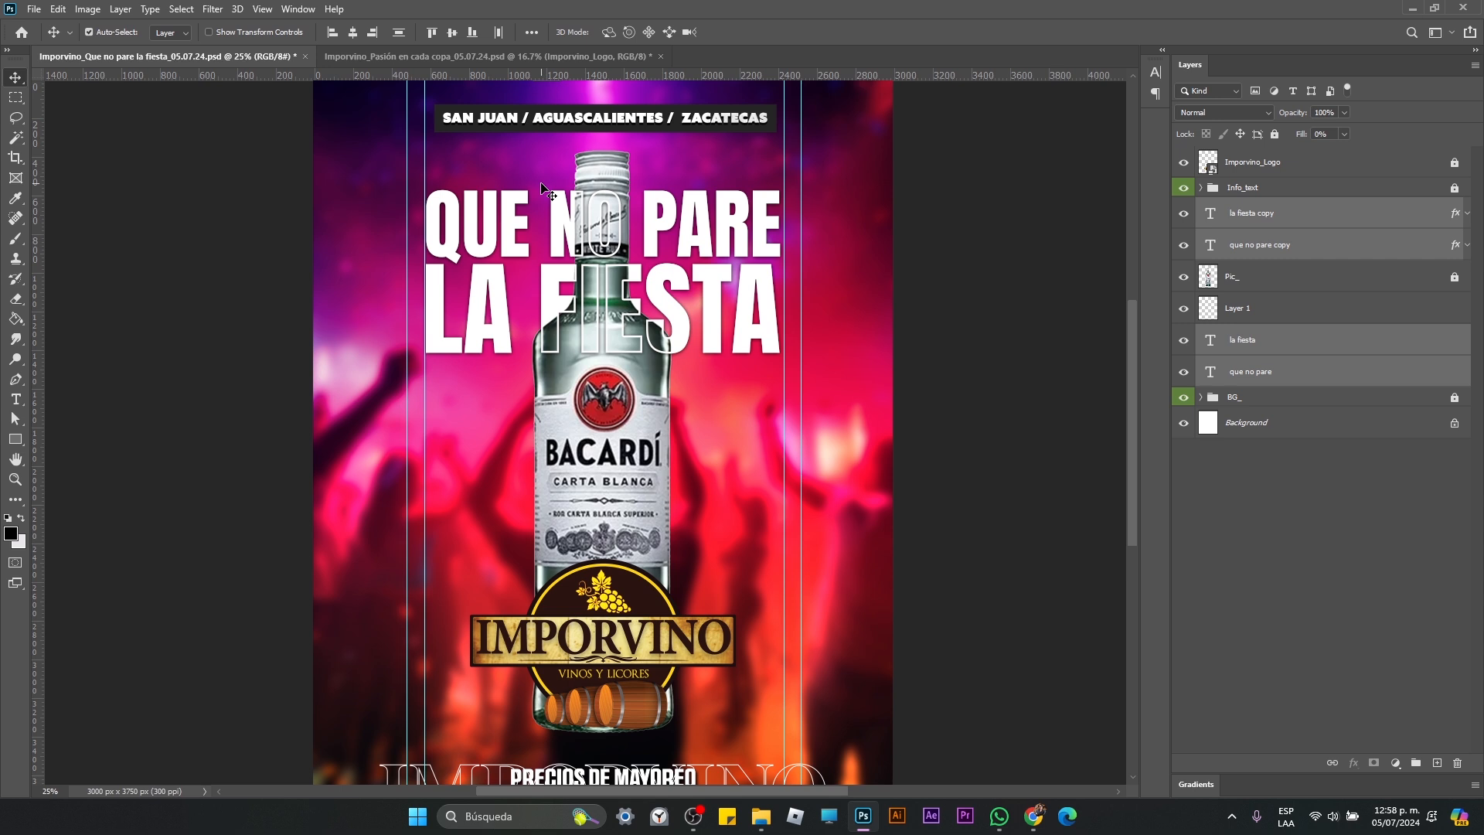
key("shift+Up")
key("shift+Down")
left_click(1038, 462)
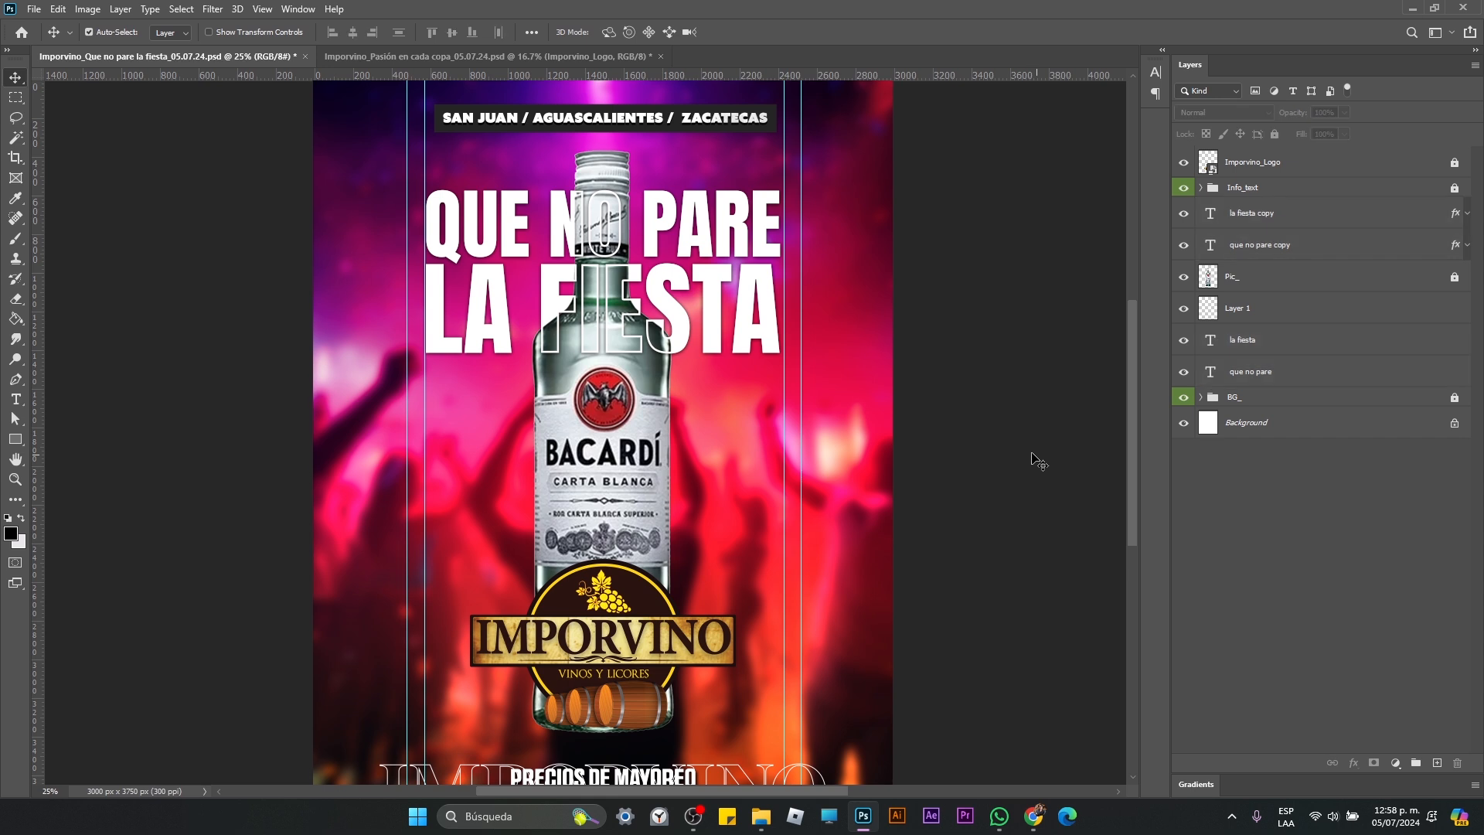
Step: Lock the original la fiesta and que no pare text layers beneath the bottle
key("z")
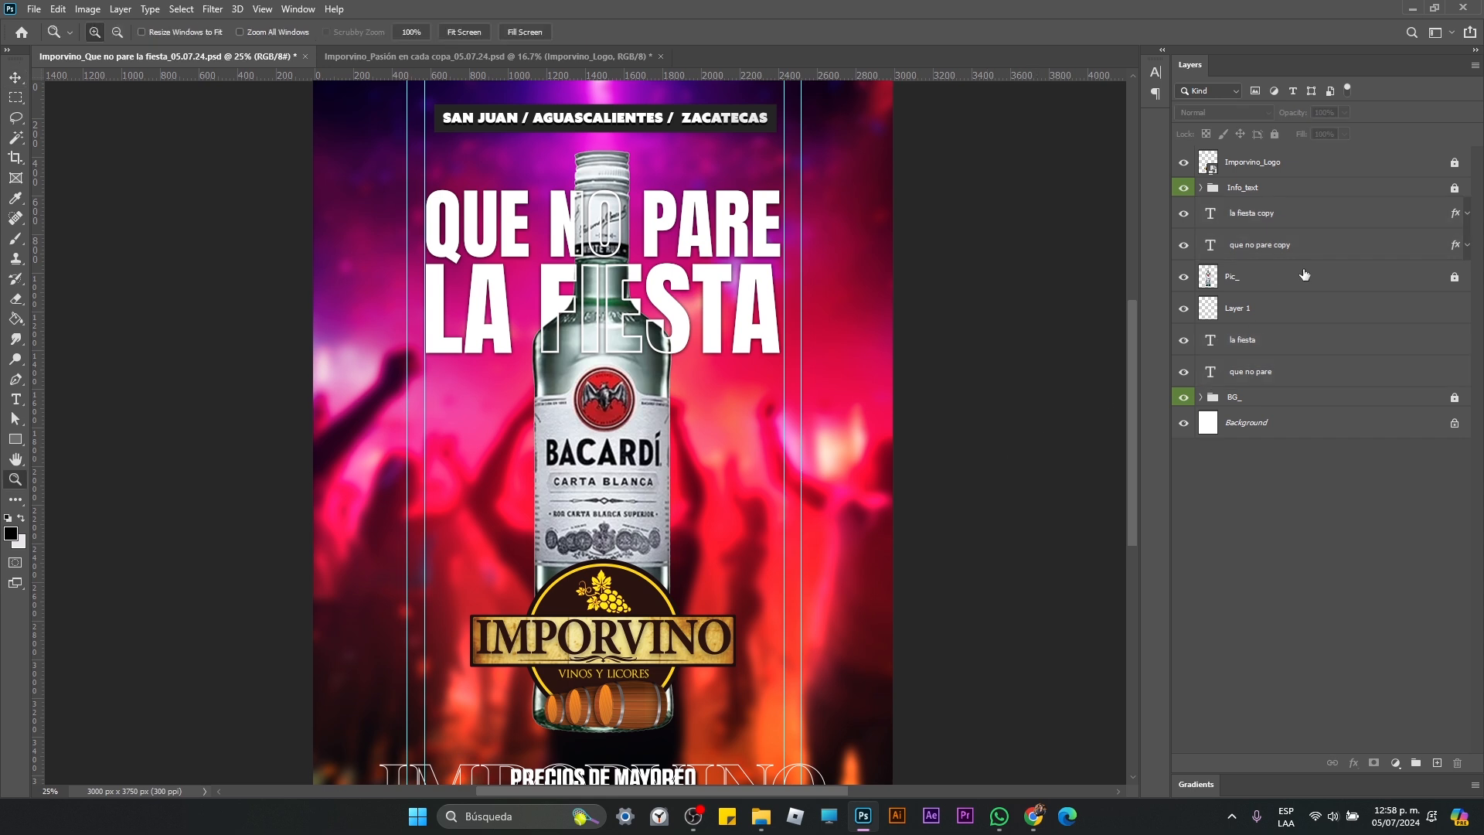
left_click(1344, 222)
left_click(1339, 241, "shift")
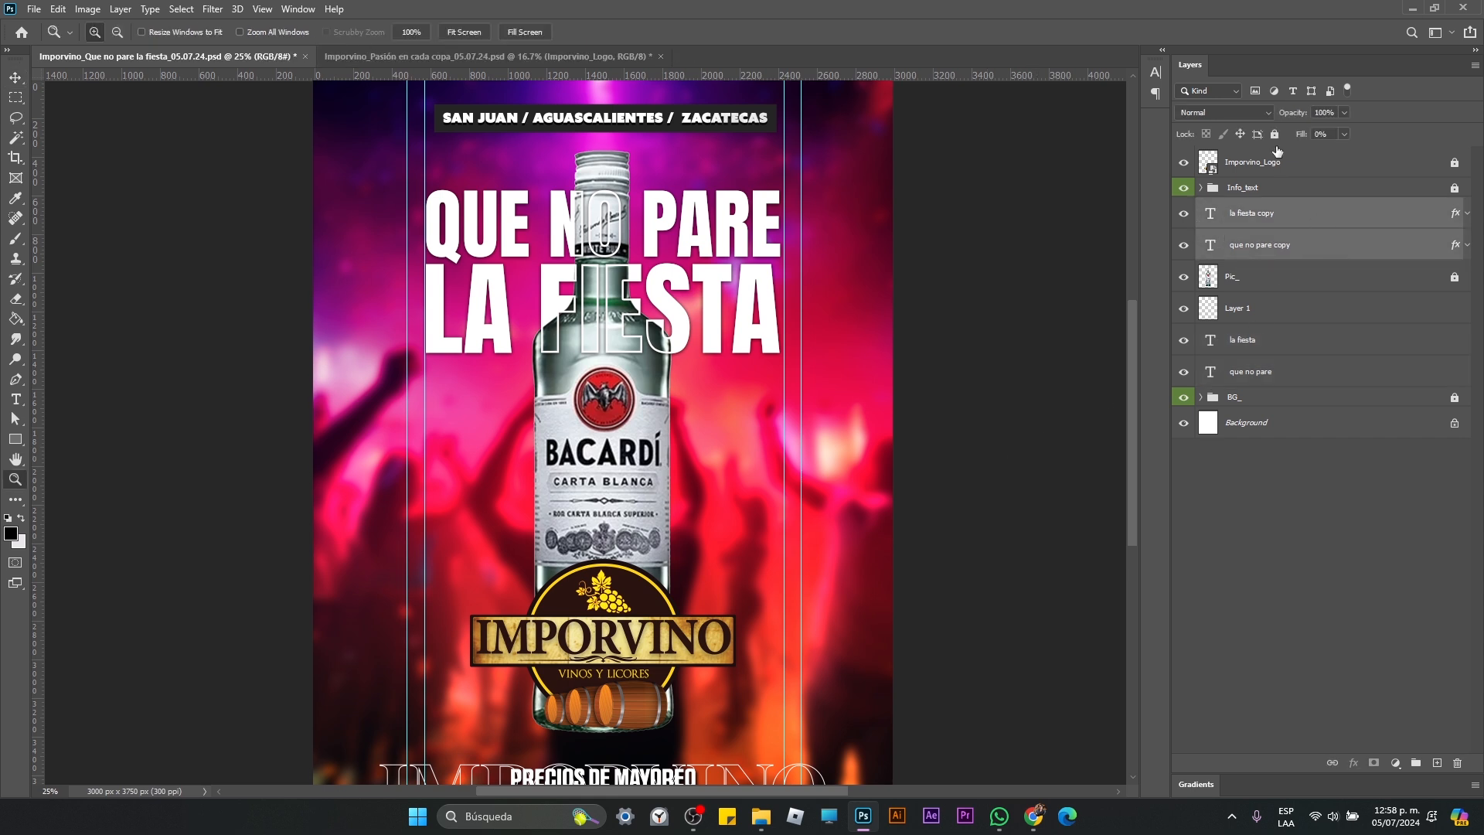
left_click(1370, 349)
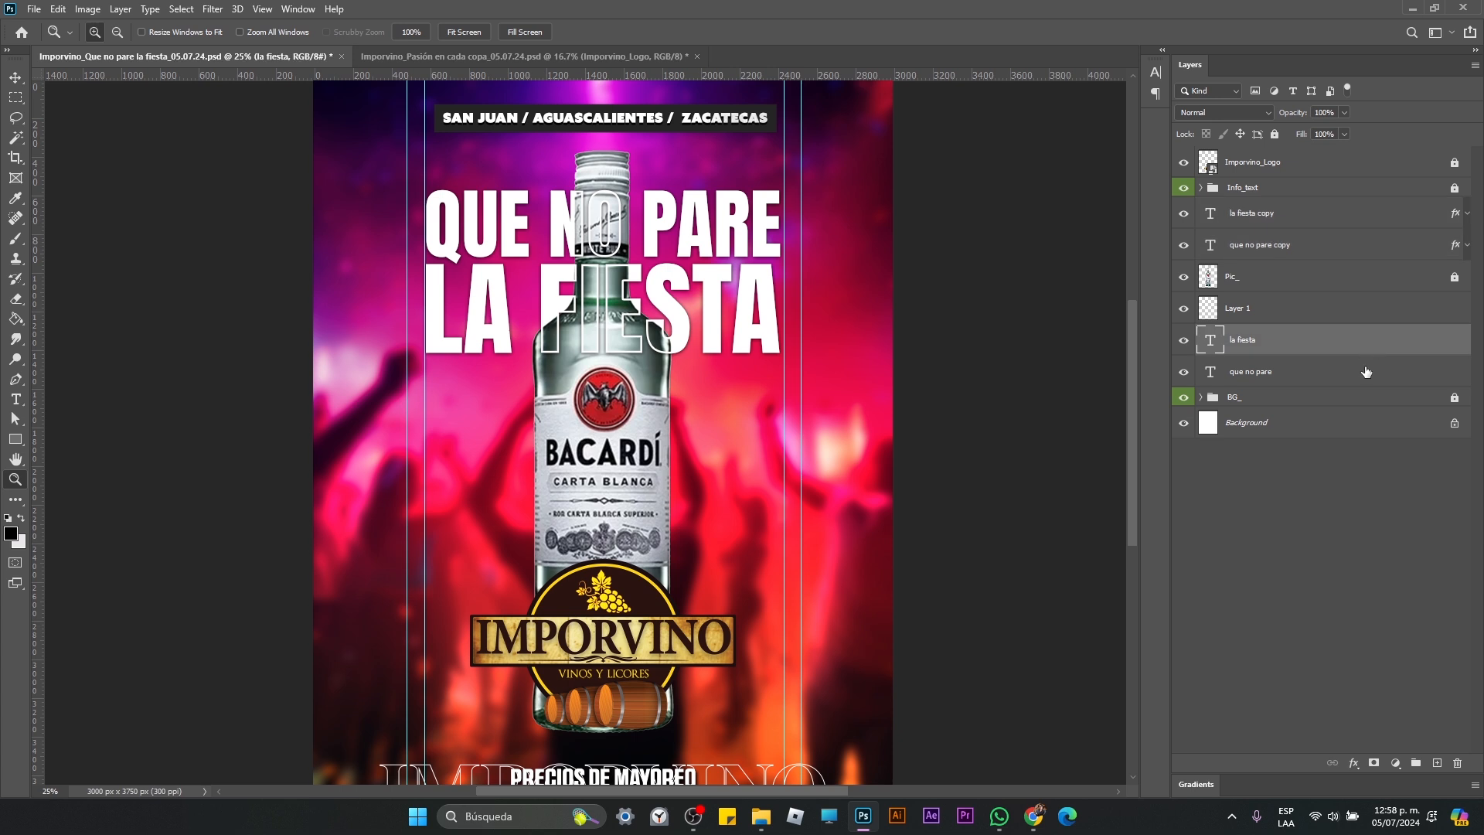
left_click(1367, 372, "shift")
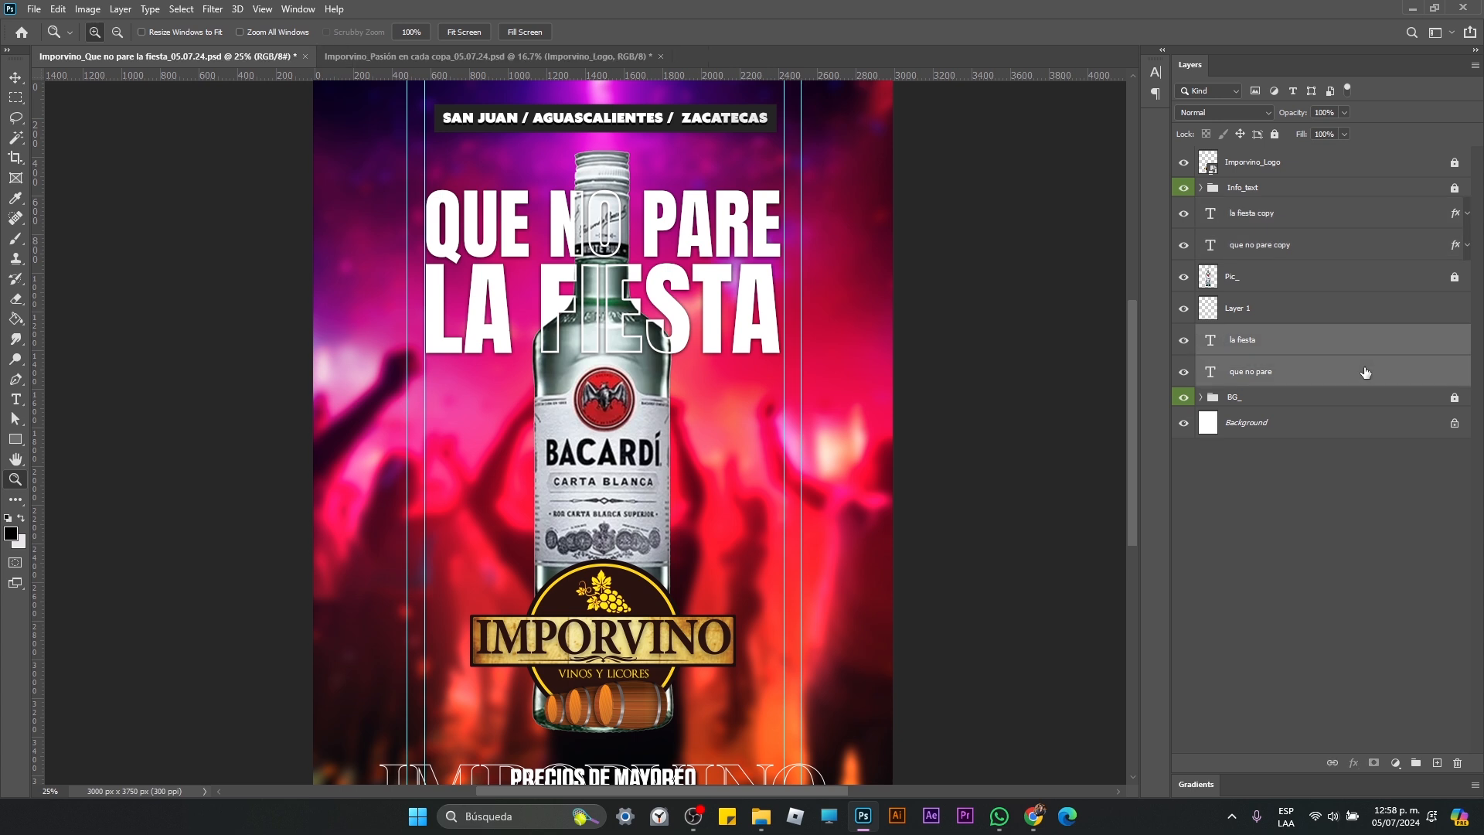
left_click(1275, 135)
Step: Delete the empty Layer 1 and bring the whole poster into view
left_click(1326, 307)
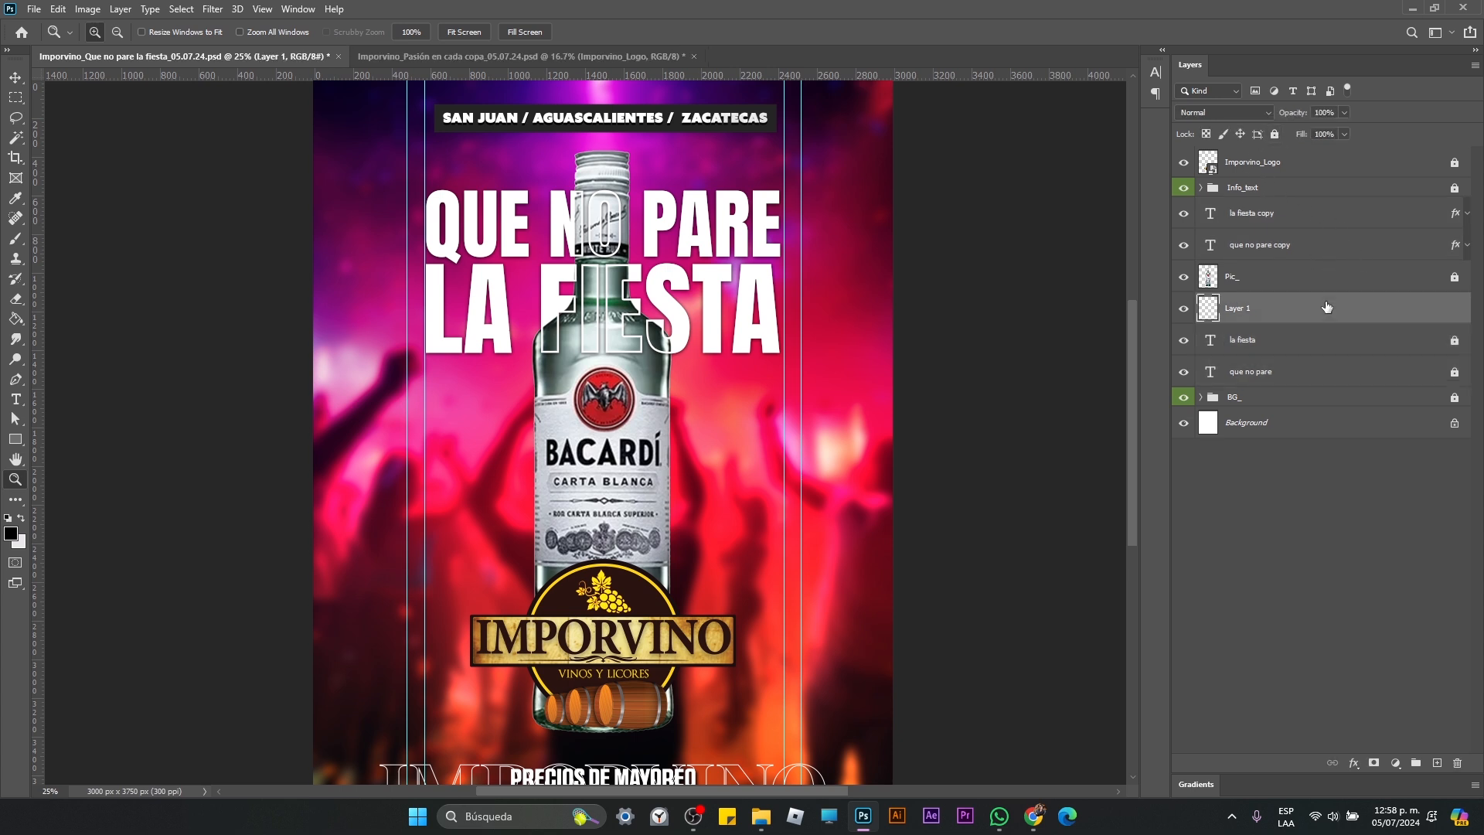
key("Delete")
left_click(732, 407, "alt")
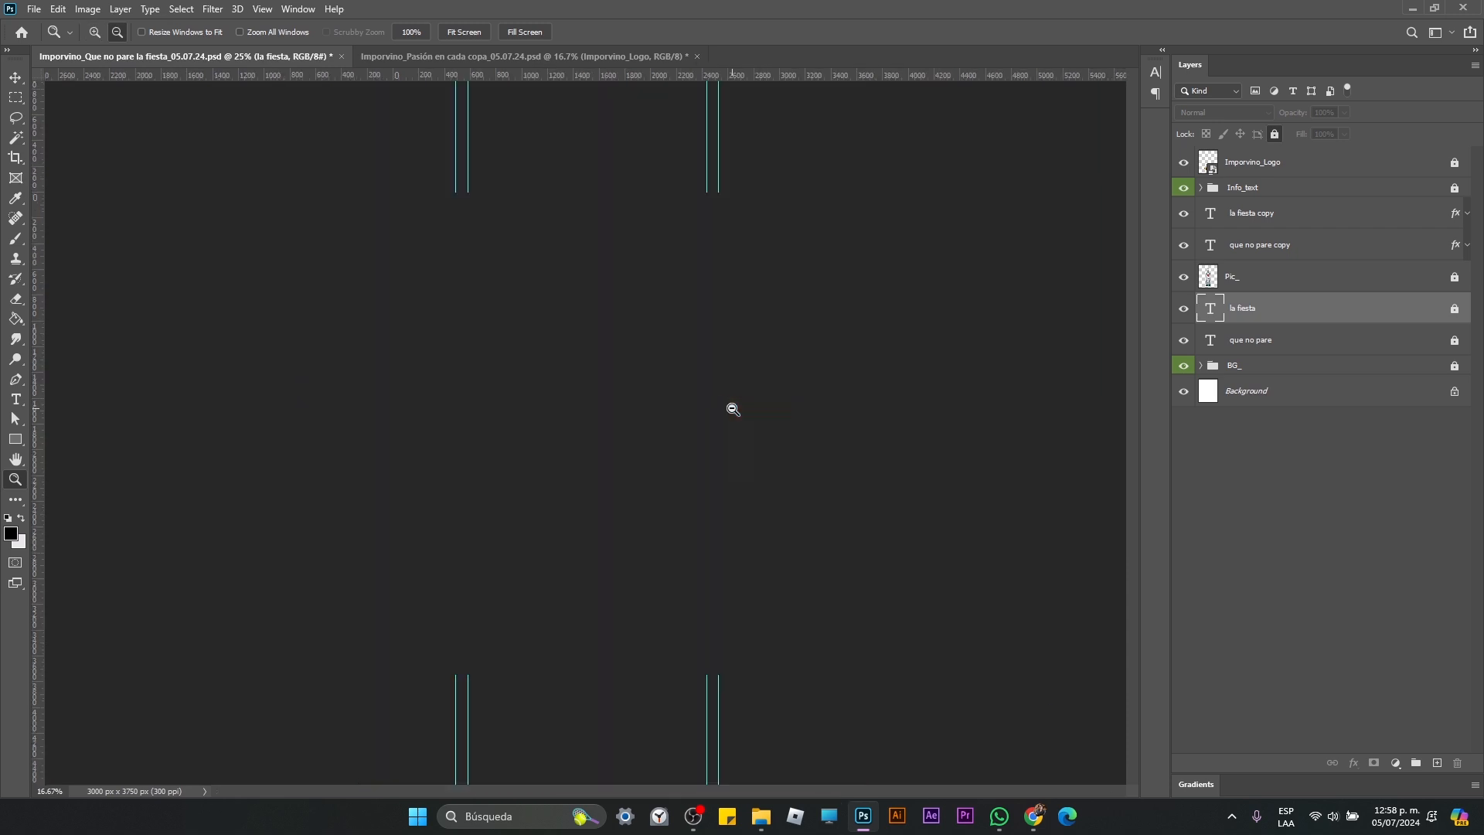
left_click(668, 407)
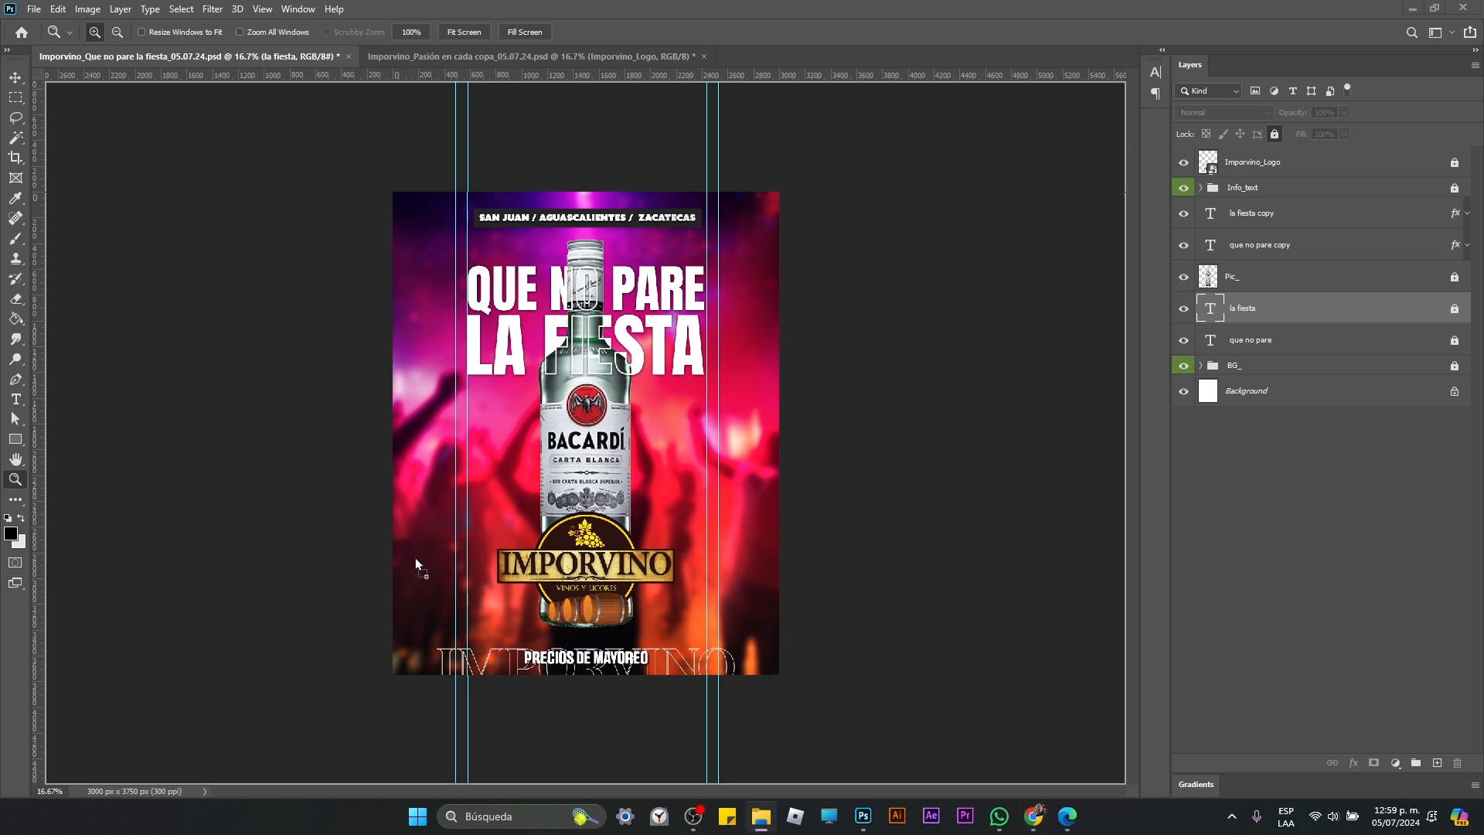
Step: Place the paper_texture19 image into the poster and rotate it 90°
left_click_drag(415, 558, 608, 465)
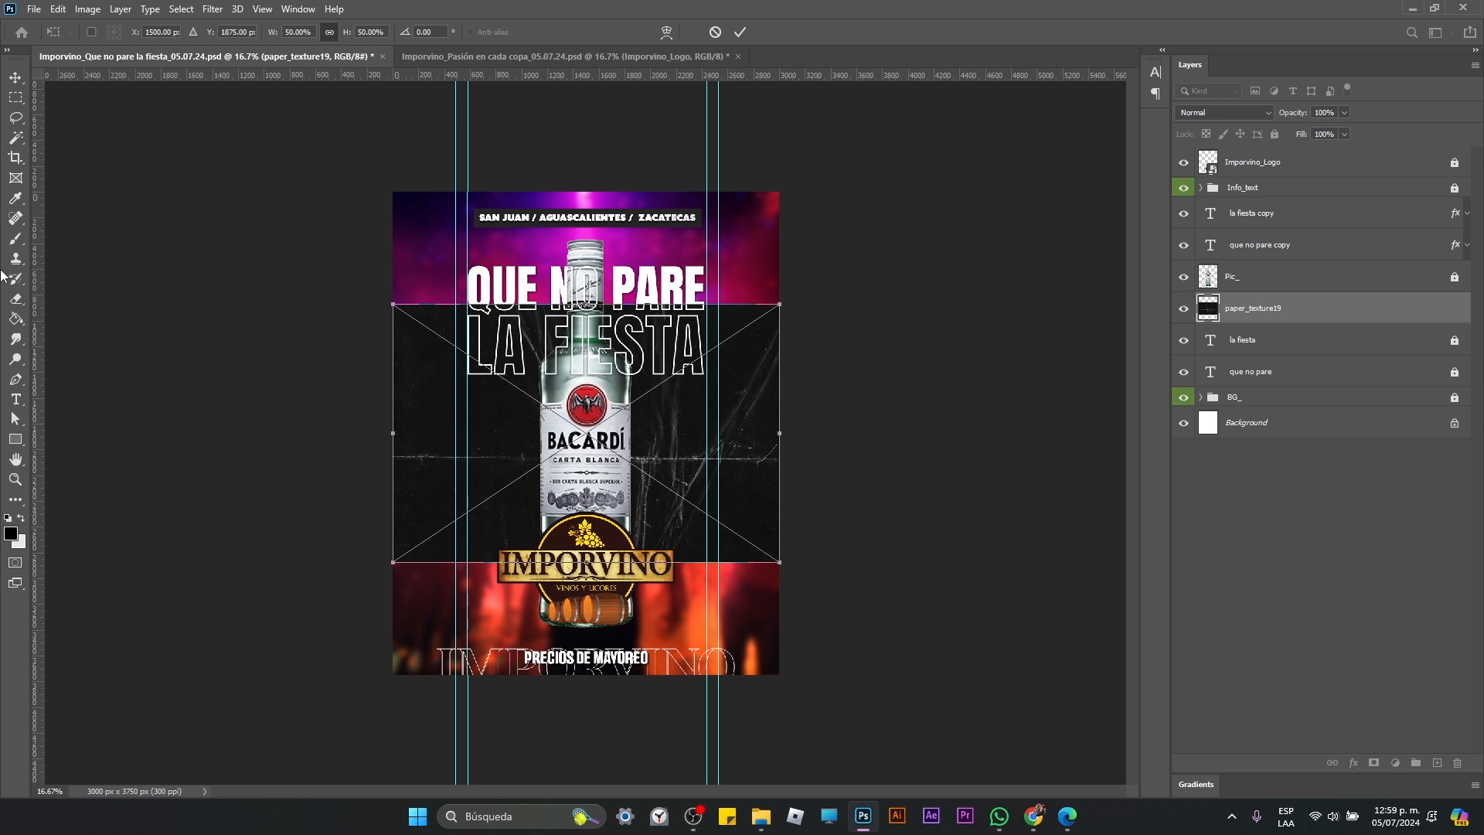
left_click_drag(796, 294, 785, 606)
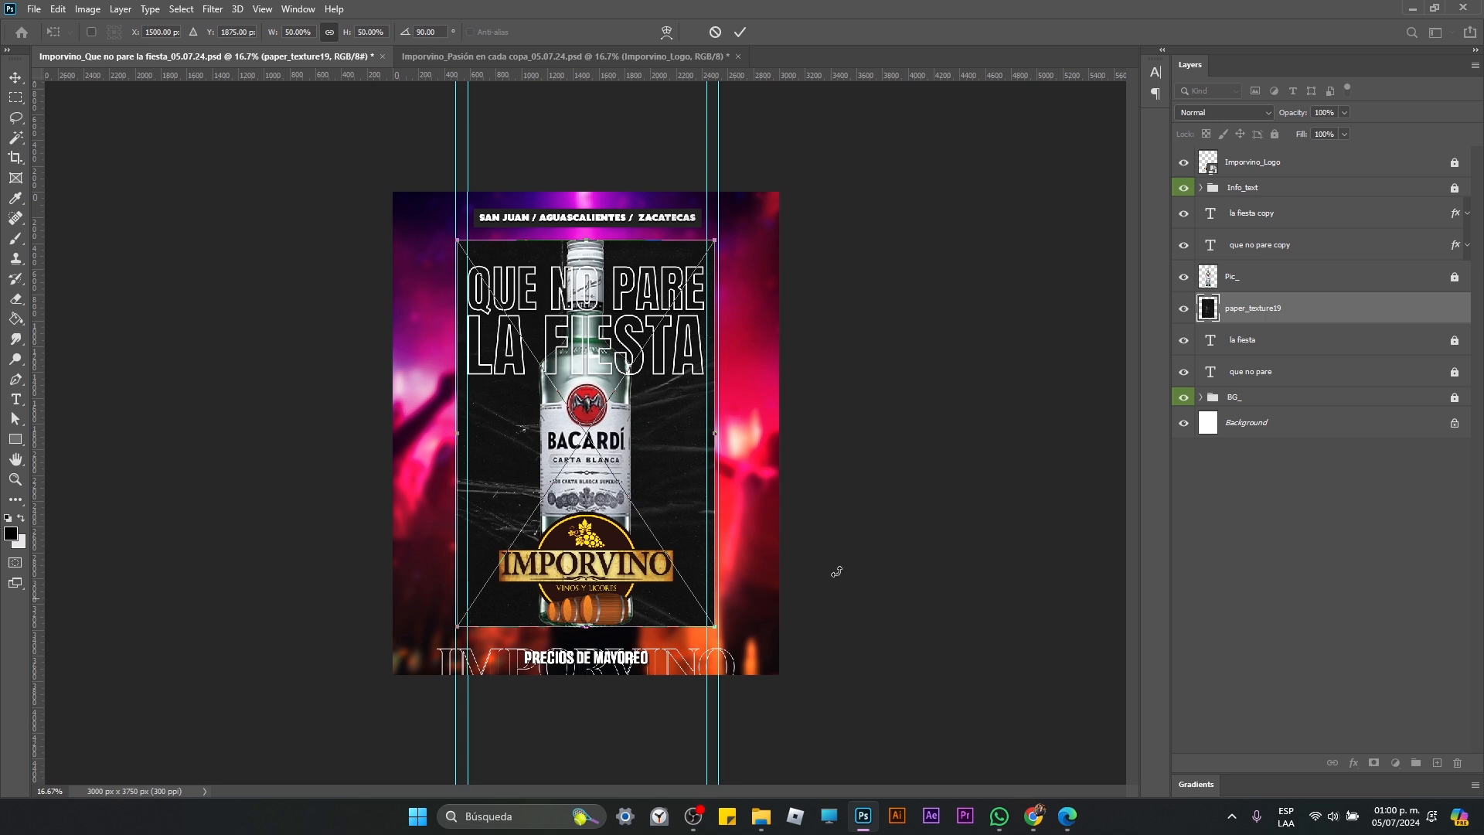
key("Return")
Step: Move the paper_texture19 layer to the top of the layer stack and rename it Texture_
left_click_drag(1283, 322, 1265, 172)
double_click(1265, 172)
type("ext")
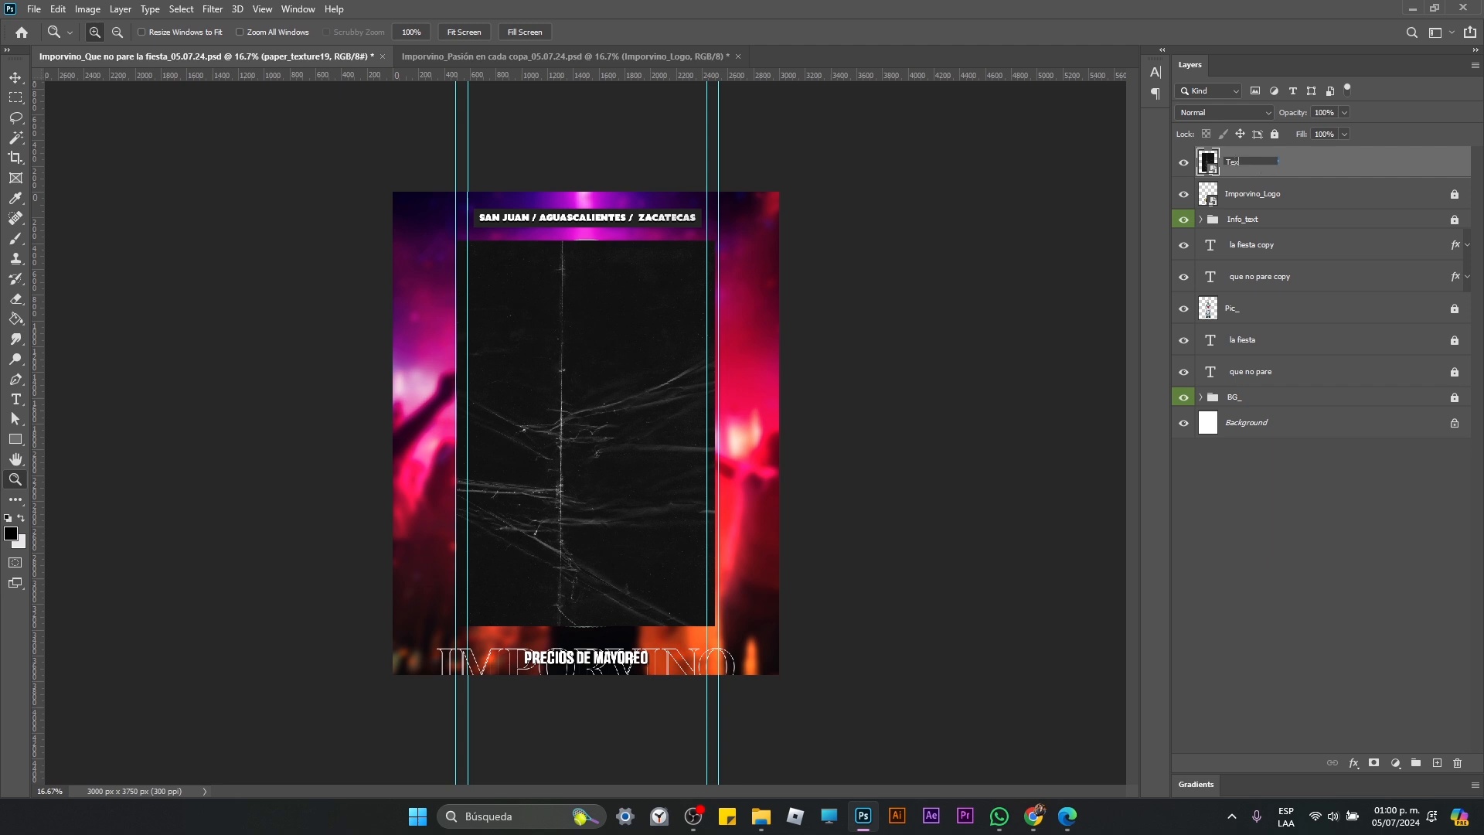
type("ure_")
key("Return")
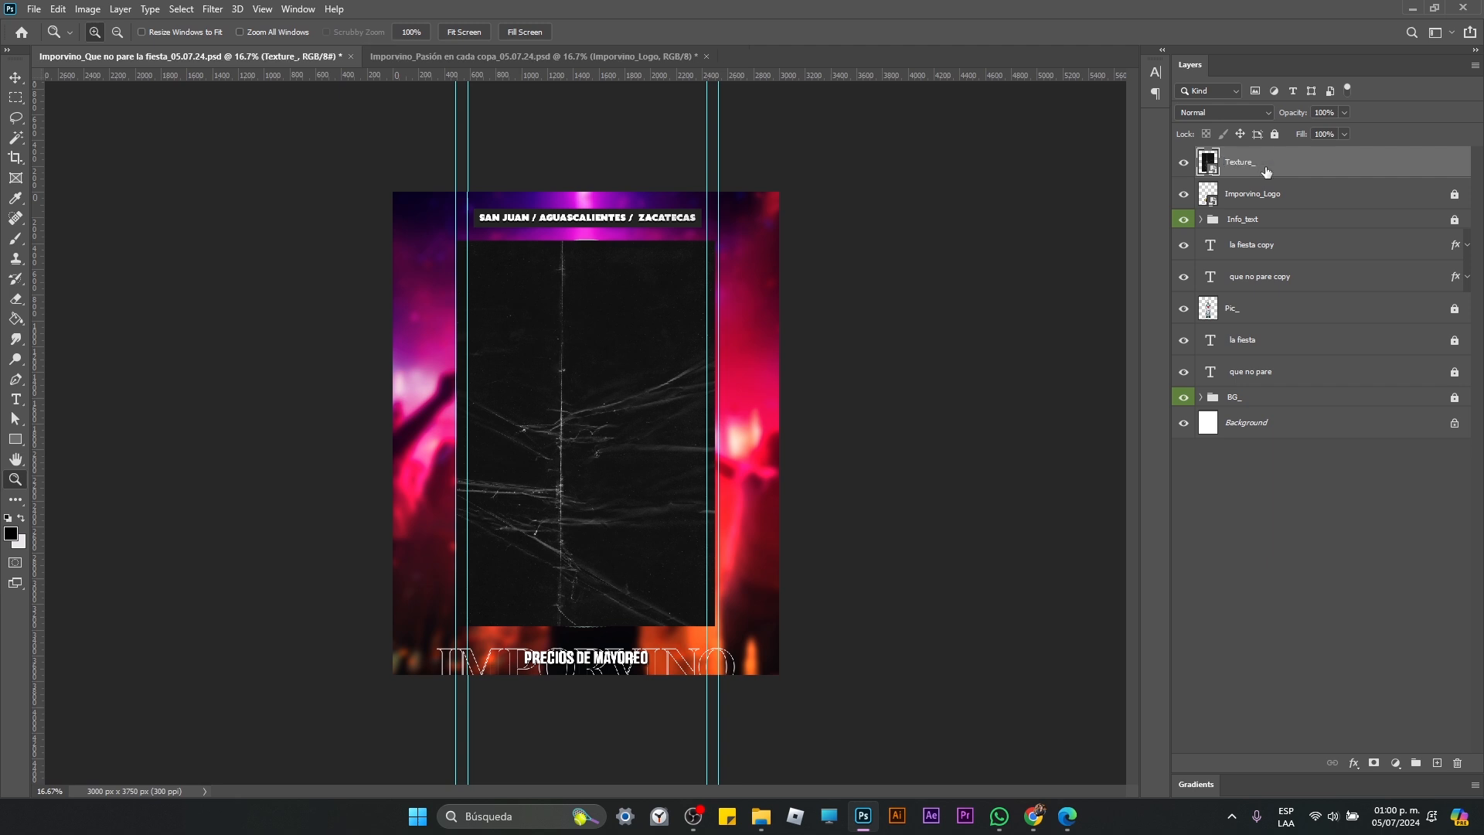
Step: Scale the Texture_ layer proportionally to about 78% so it covers the whole canvas
key("ctrl+t")
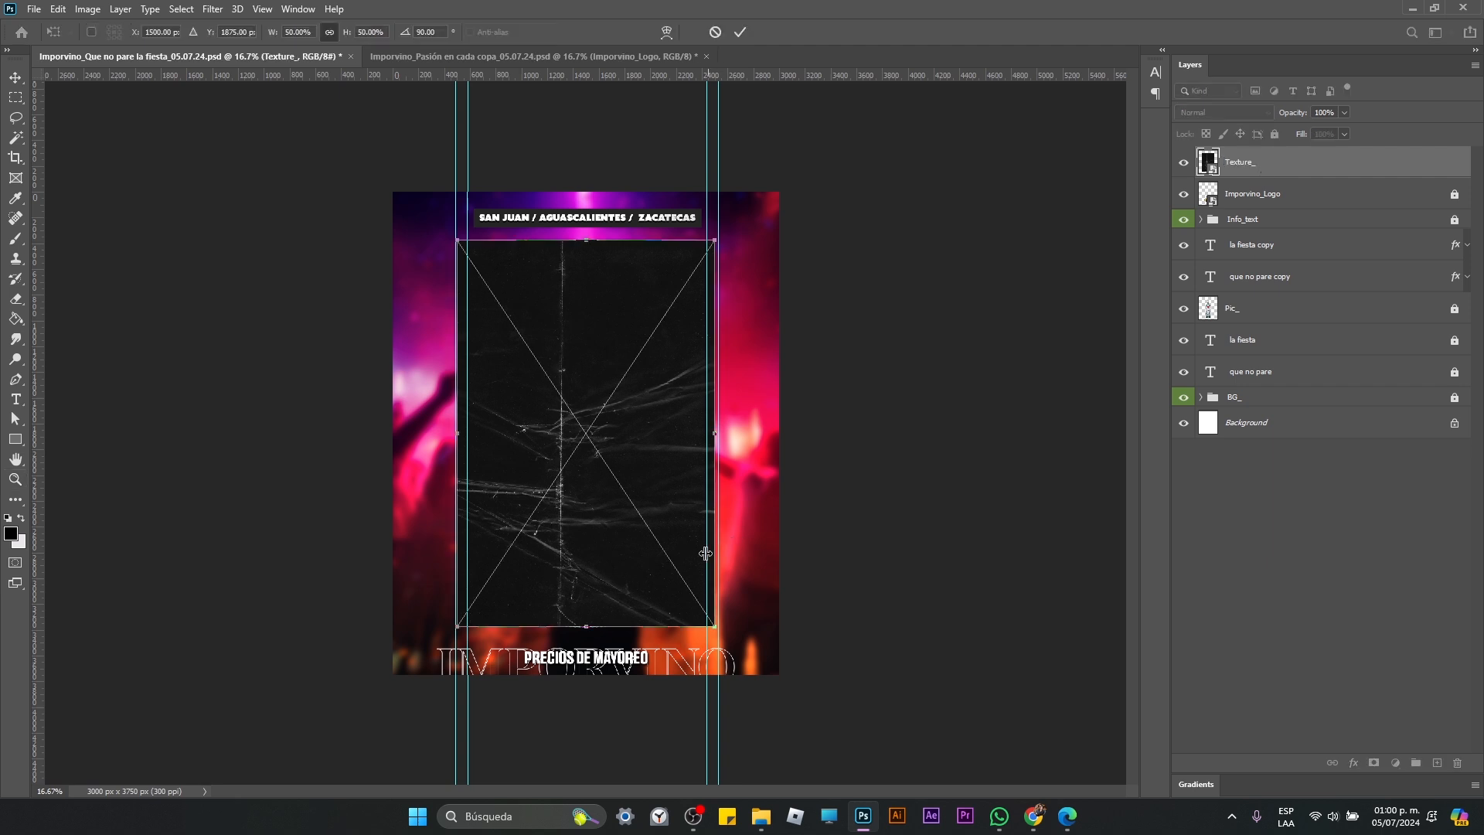
left_click_drag(715, 627, 832, 703)
left_click_drag(456, 231, 355, 132)
key("Return")
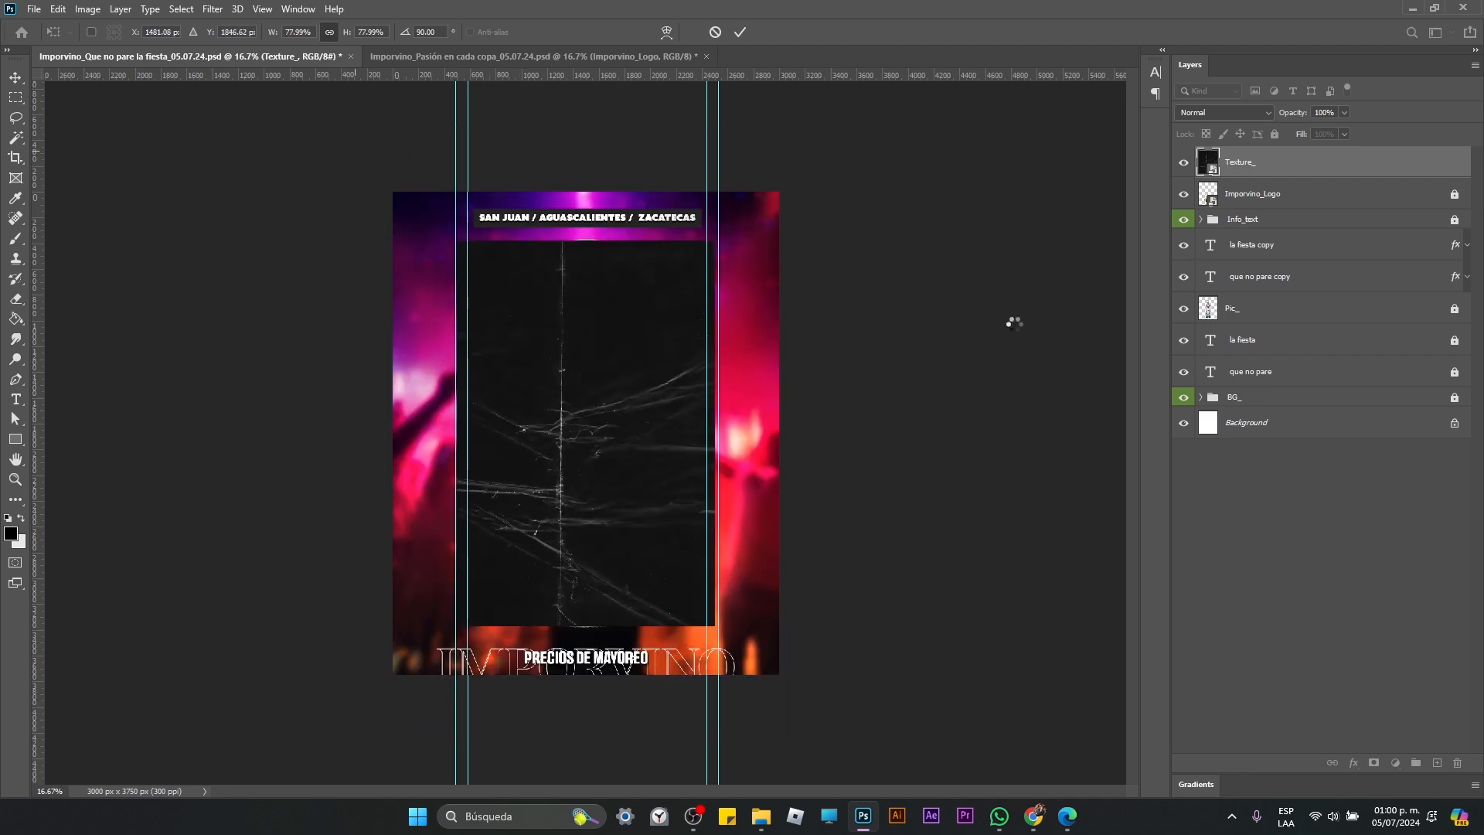
Step: Move the Info_text group above the Imporvino_Logo layer
left_click_drag(1243, 219, 1252, 179)
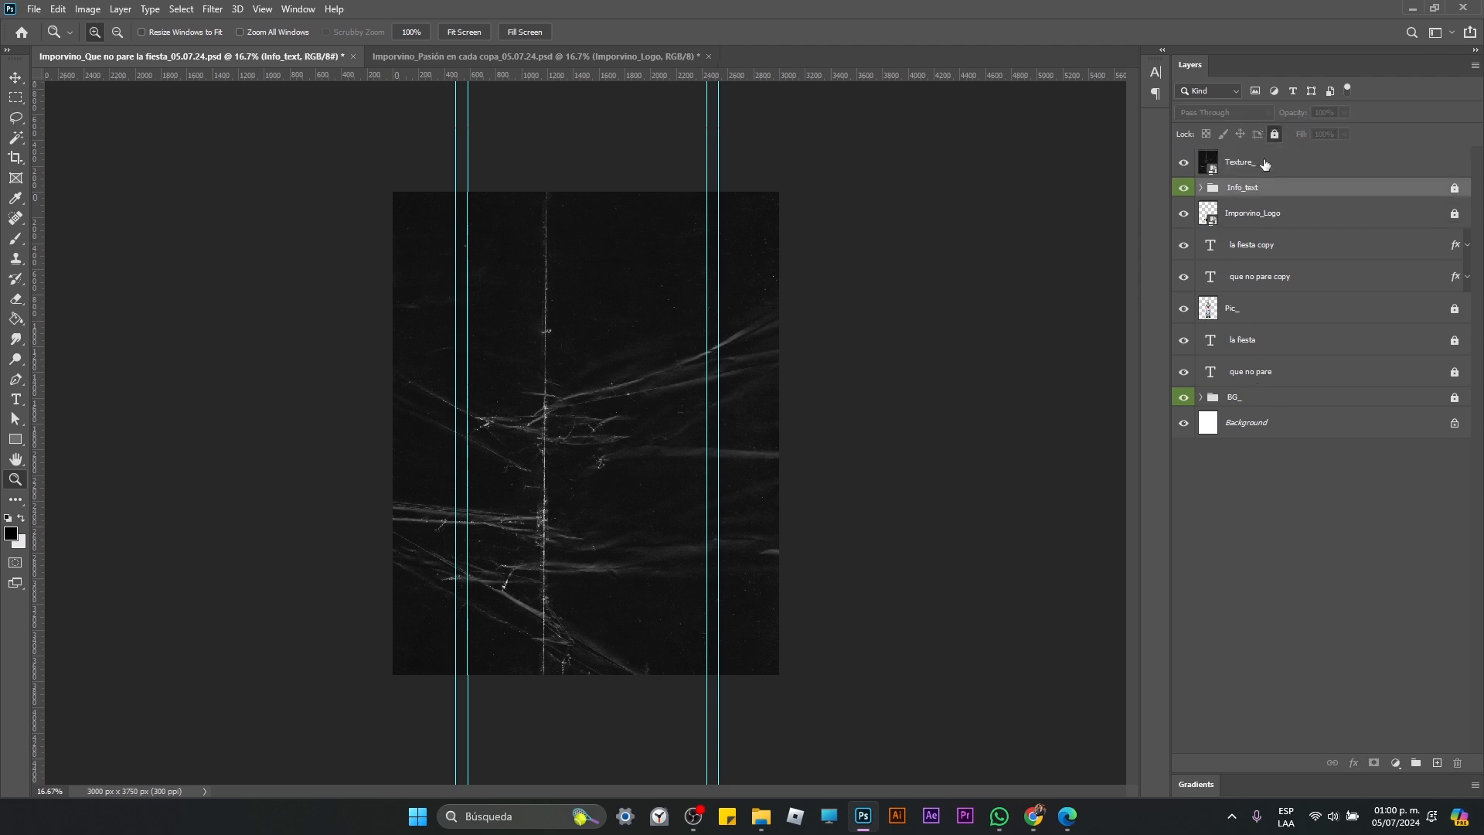
Step: Set the Texture_ layer's blend mode to Linear Dodge (Add) and its opacity to 67%
left_click(1264, 164)
left_click(1225, 112)
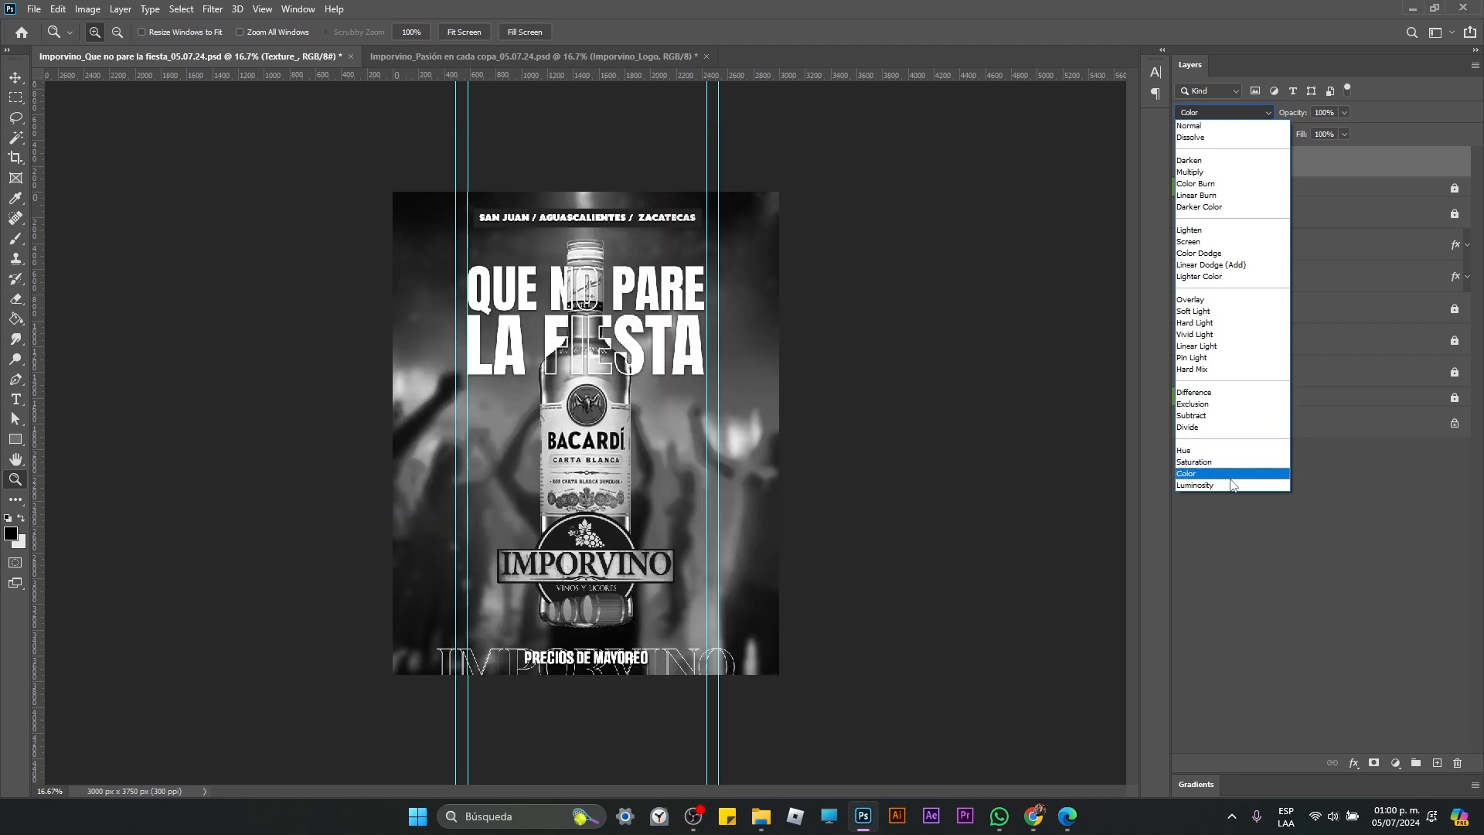
left_click(1233, 266)
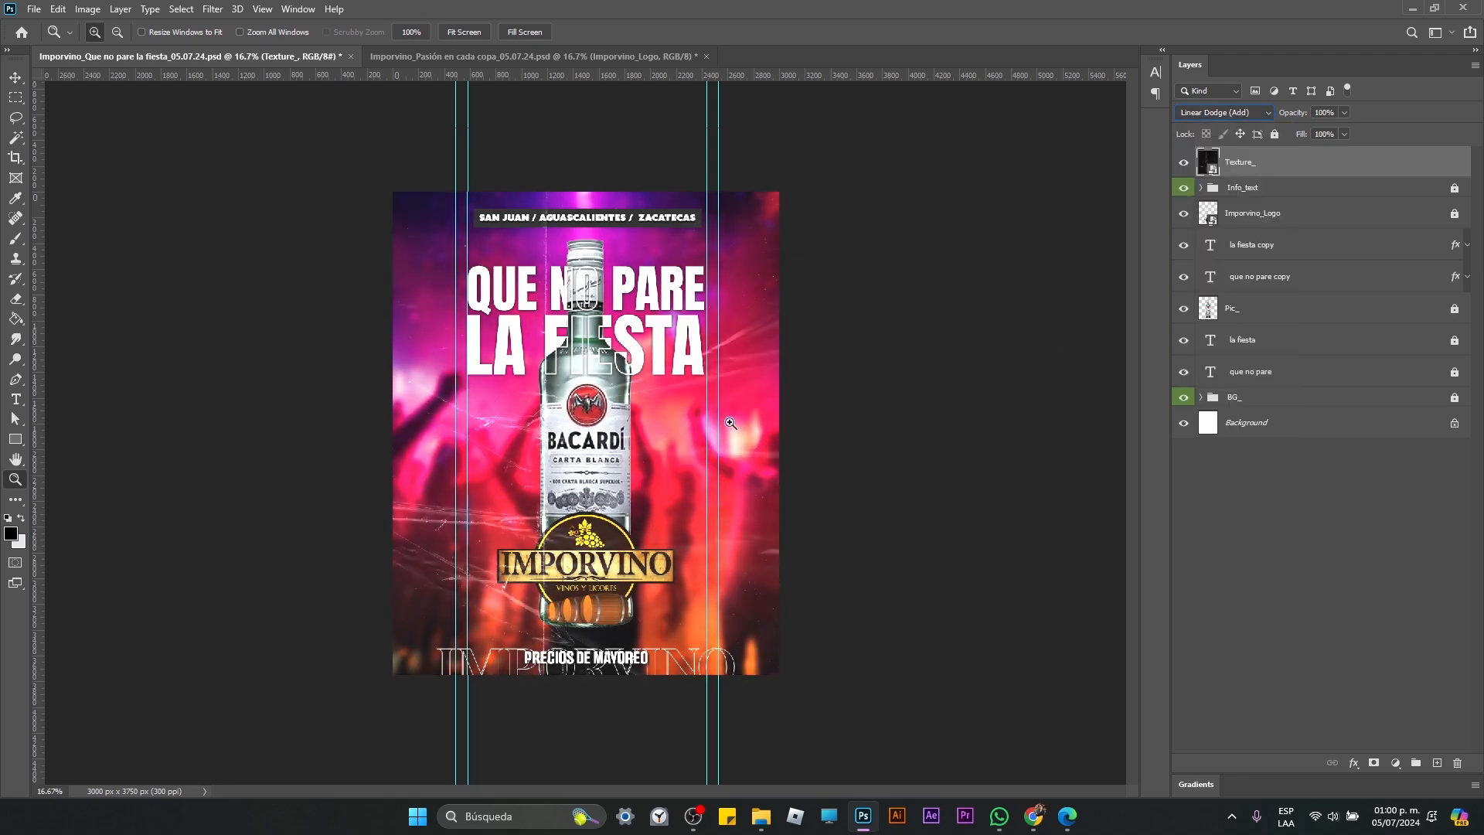
left_click(680, 414)
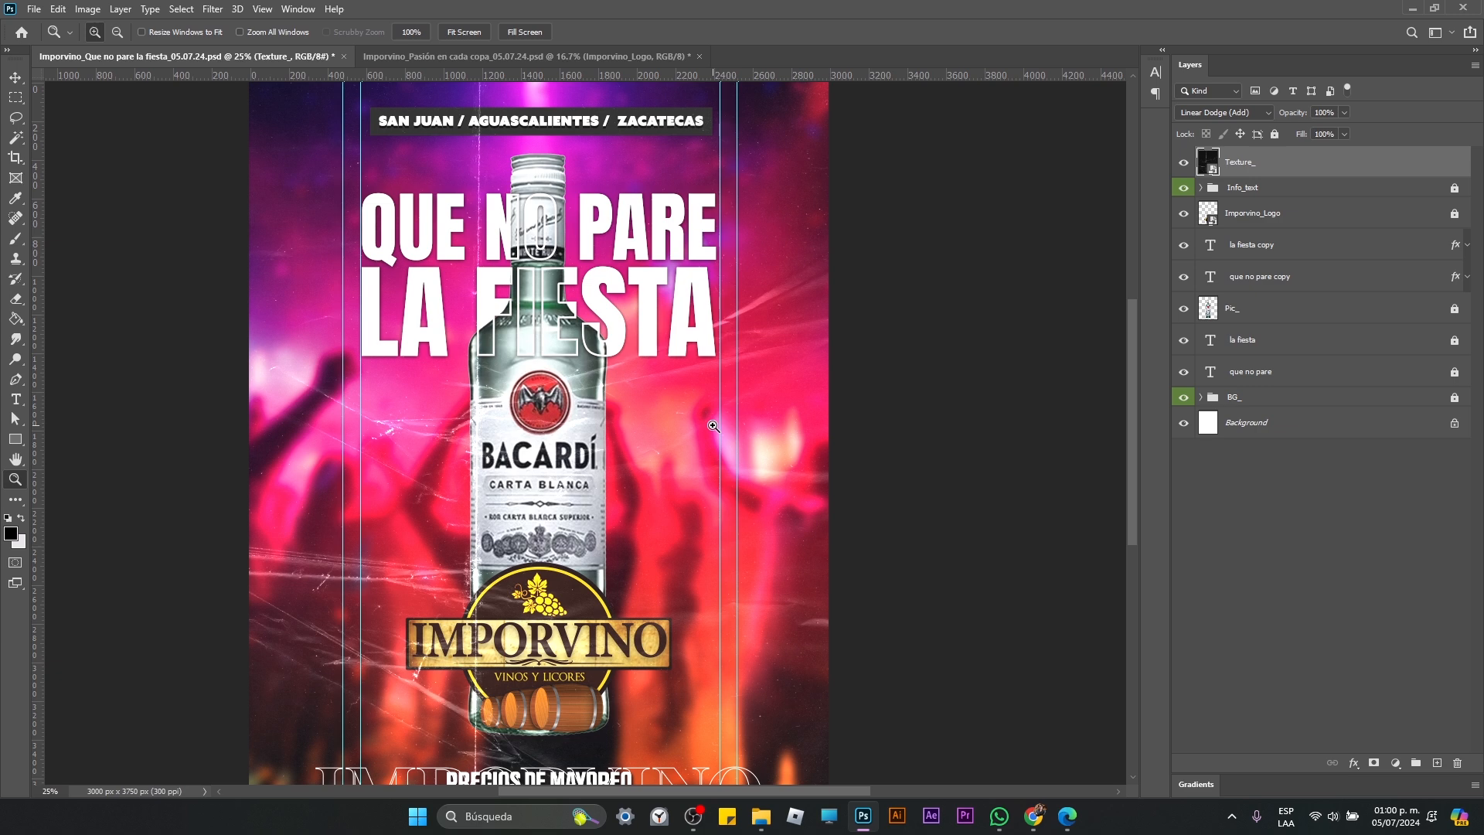
left_click(713, 426, "alt")
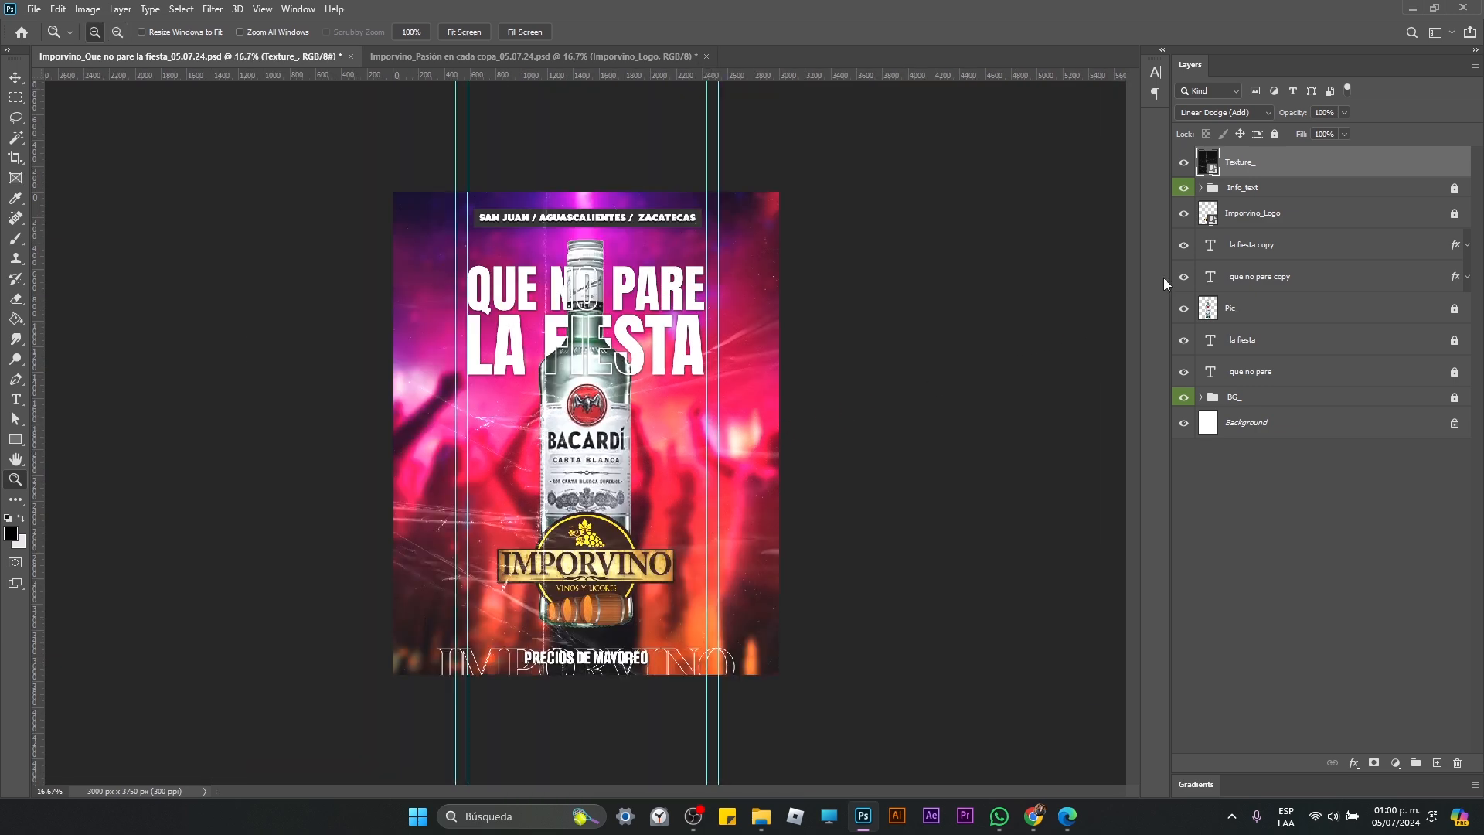
left_click_drag(1345, 112, 1323, 135)
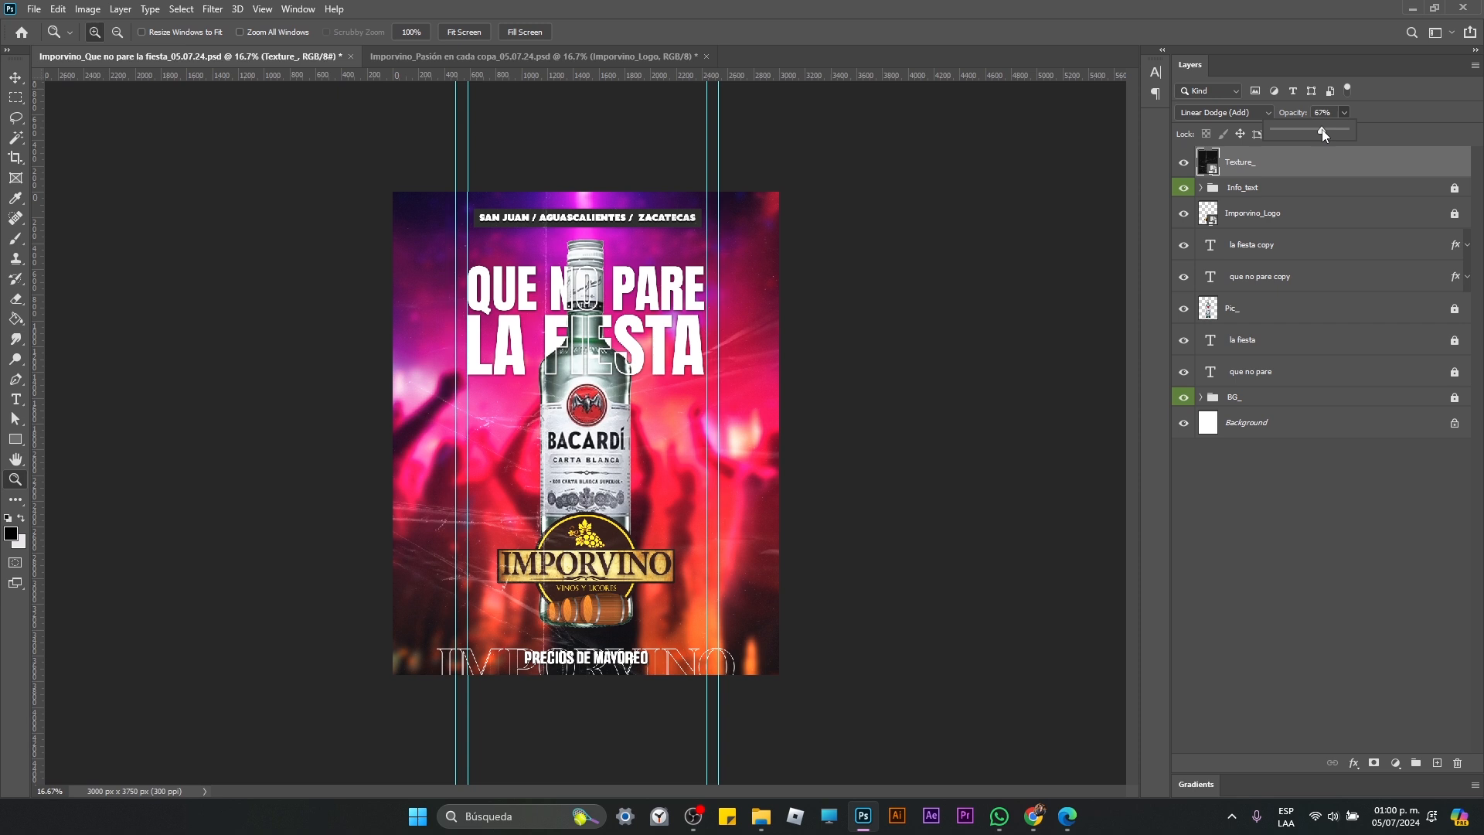
Step: Delete the Texture_ layer
left_click(1320, 168)
key("Delete")
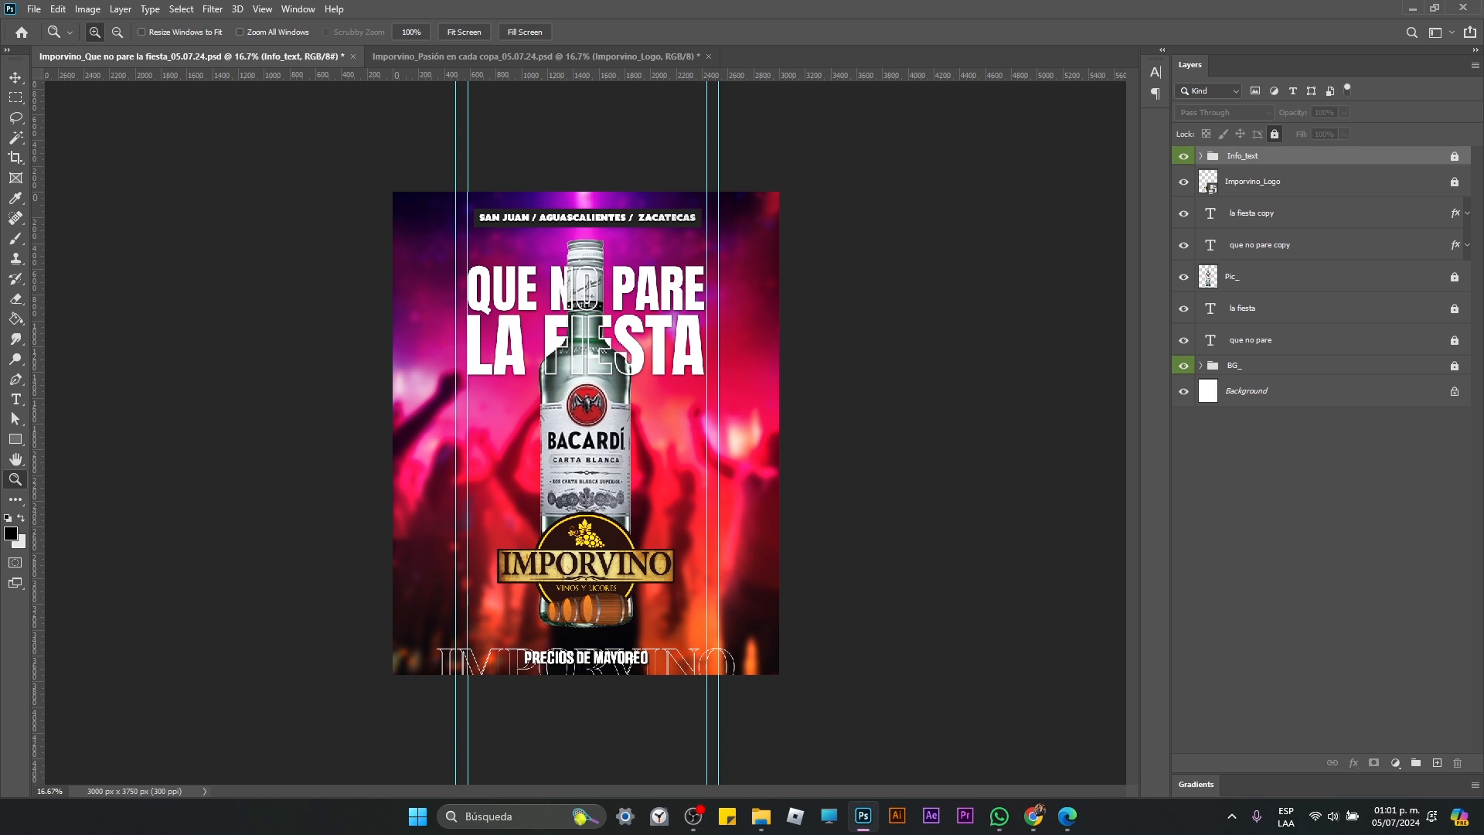
Step: Place the paper_texture24 image on top, rotate it 90° and scale it proportionally to about 78.6% to cover the canvas
key("alt+Tab")
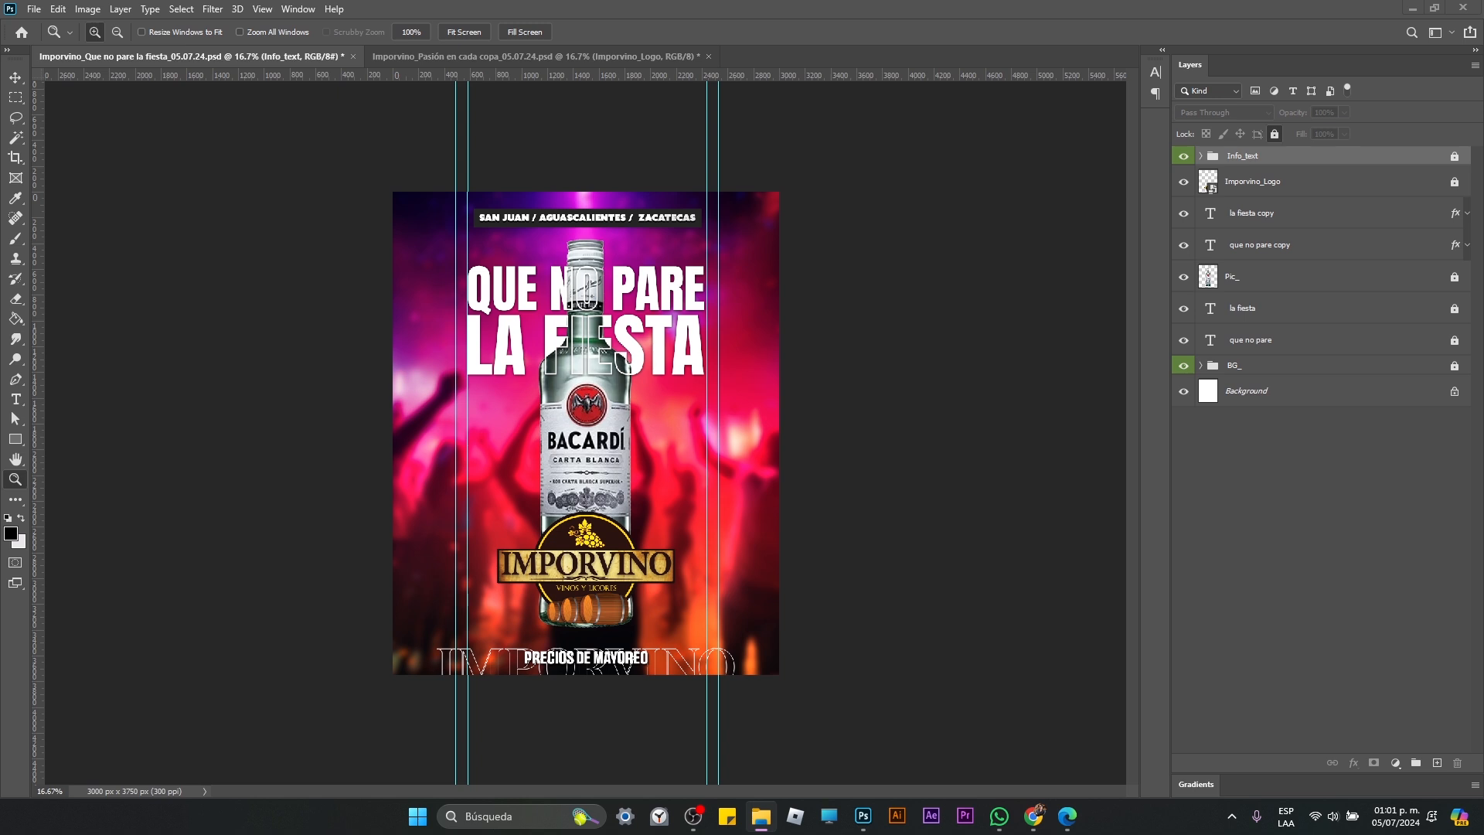
left_click_drag(1280, 569, 741, 441)
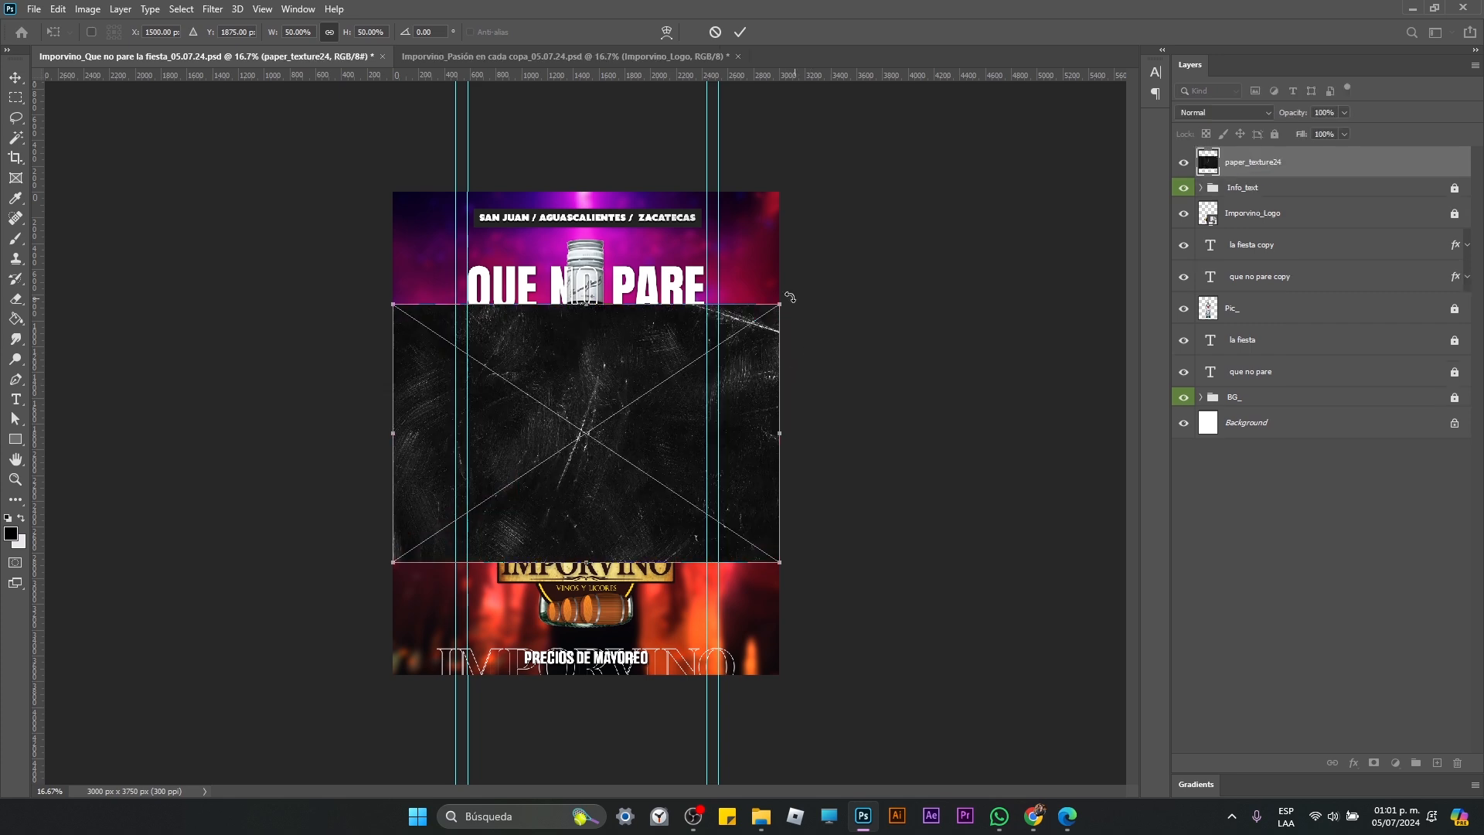
left_click_drag(820, 291, 722, 661)
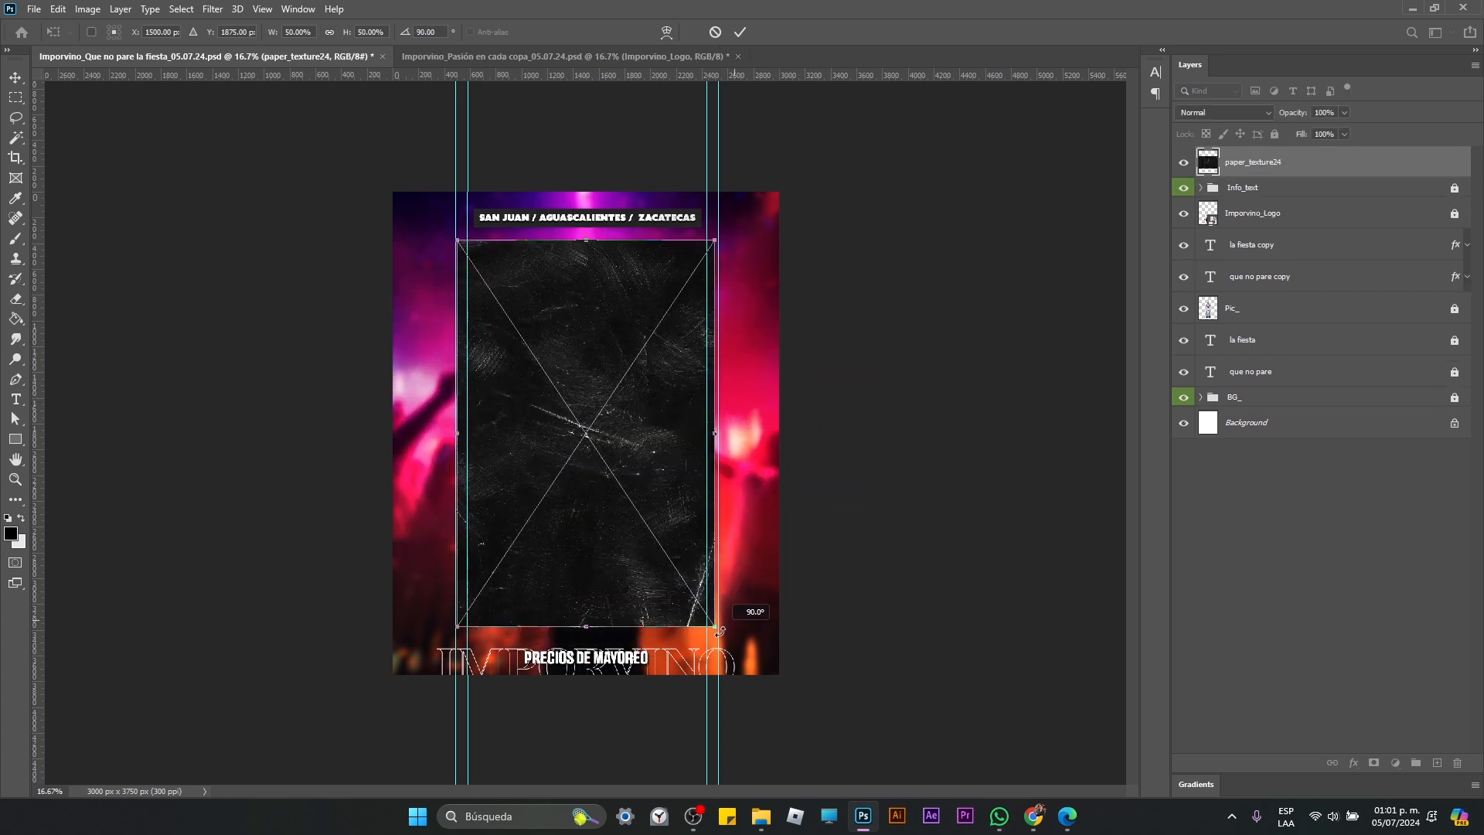
left_click_drag(717, 246, 788, 130)
left_click_drag(458, 626, 339, 703)
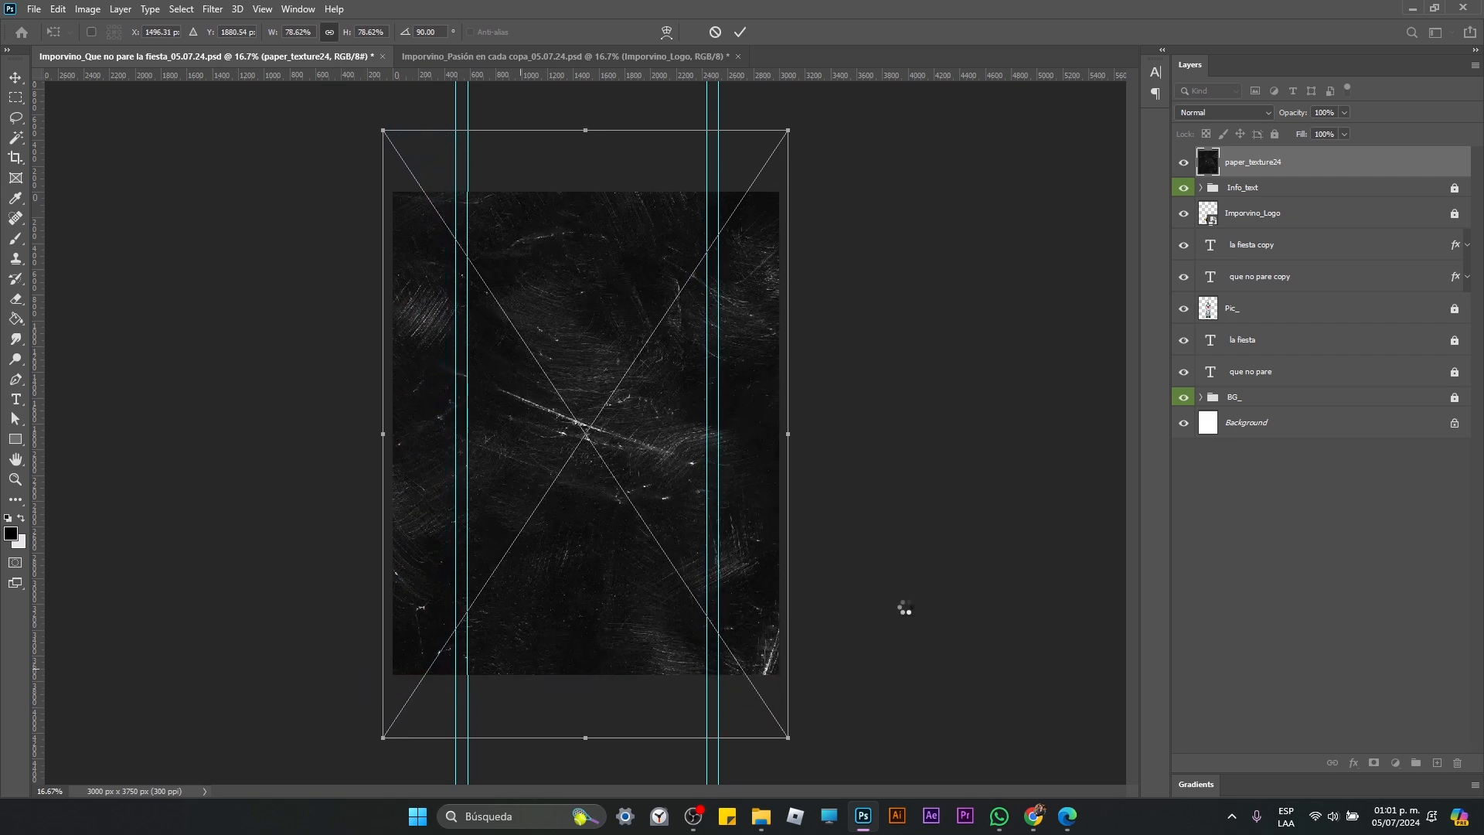
key("z")
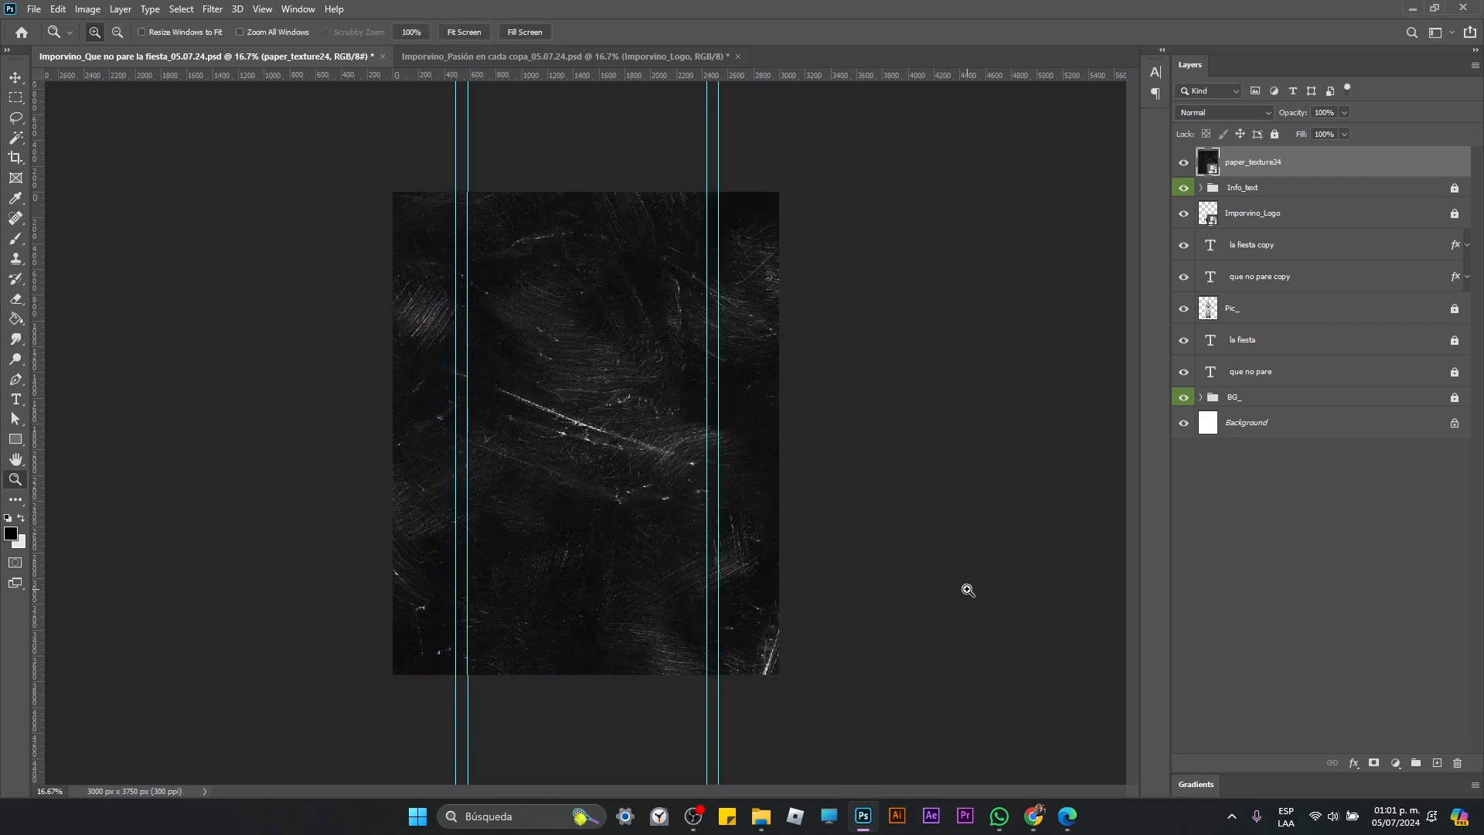
Step: Try successive blend modes on the paper_texture24 layer and apply Screen
left_click(1232, 114)
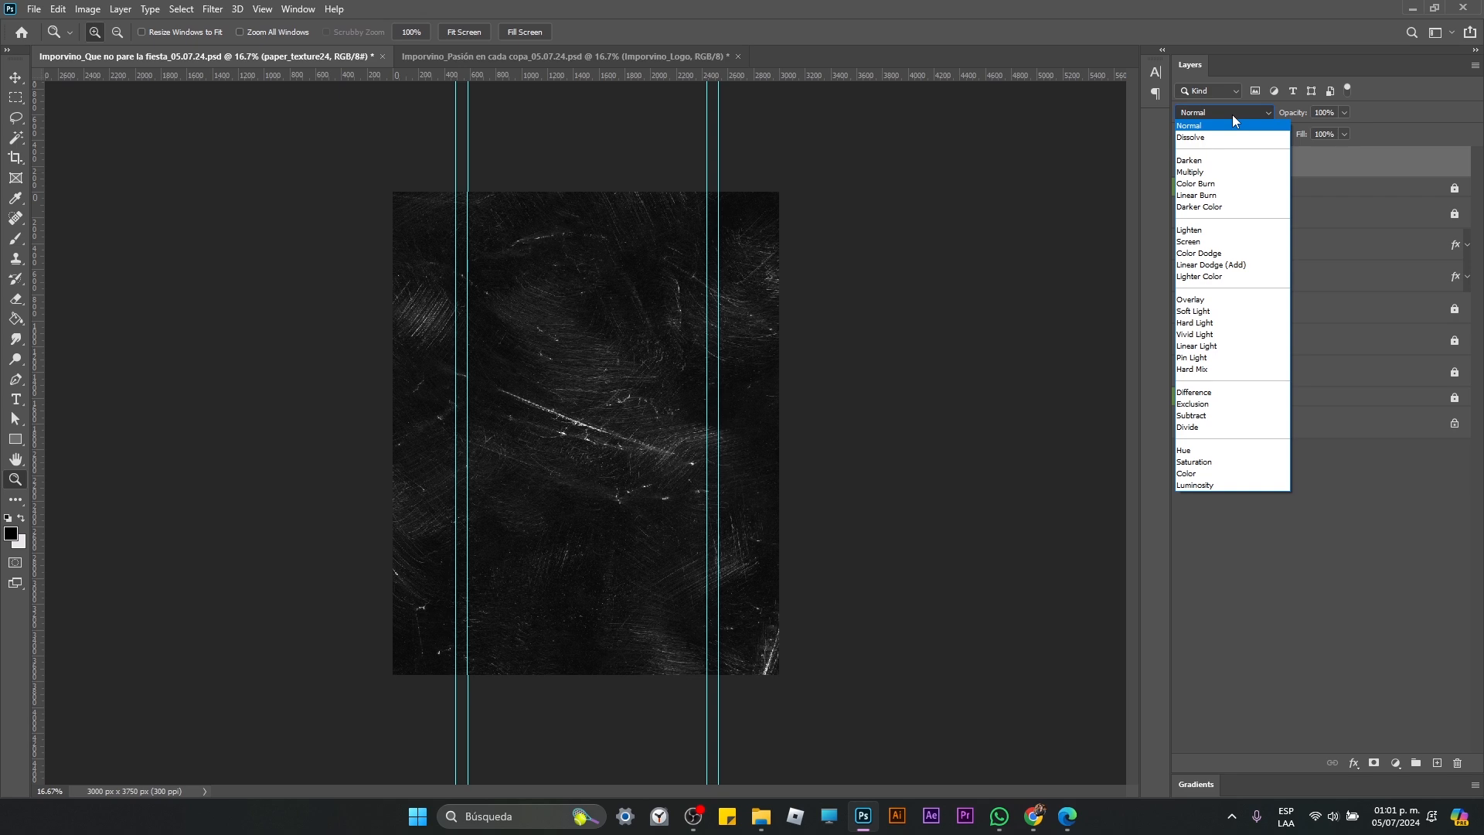
key("Down")
key("Down")
key("Down")
key("Down")
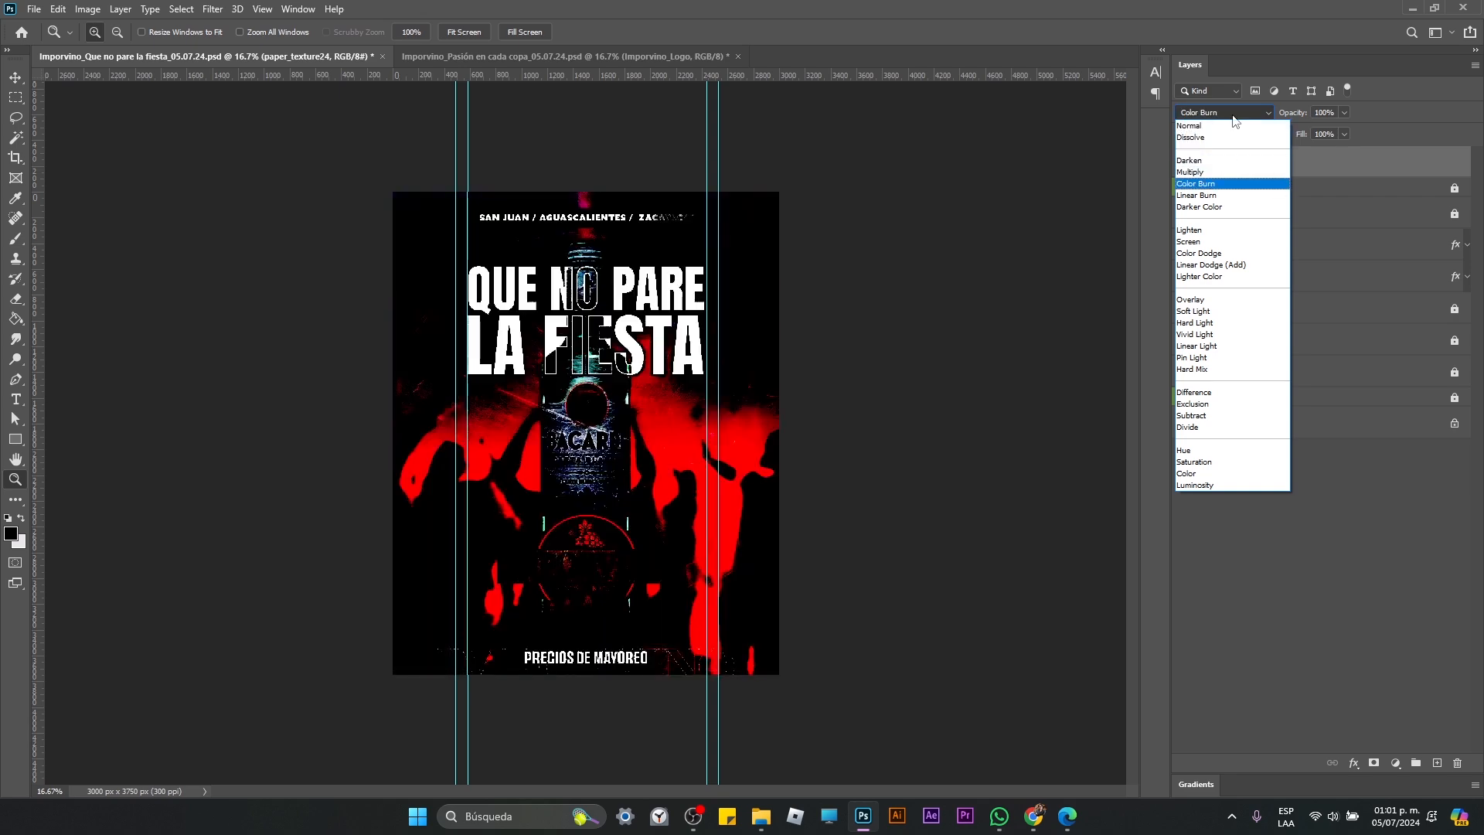
key("Down")
key("Down")
key("Down")
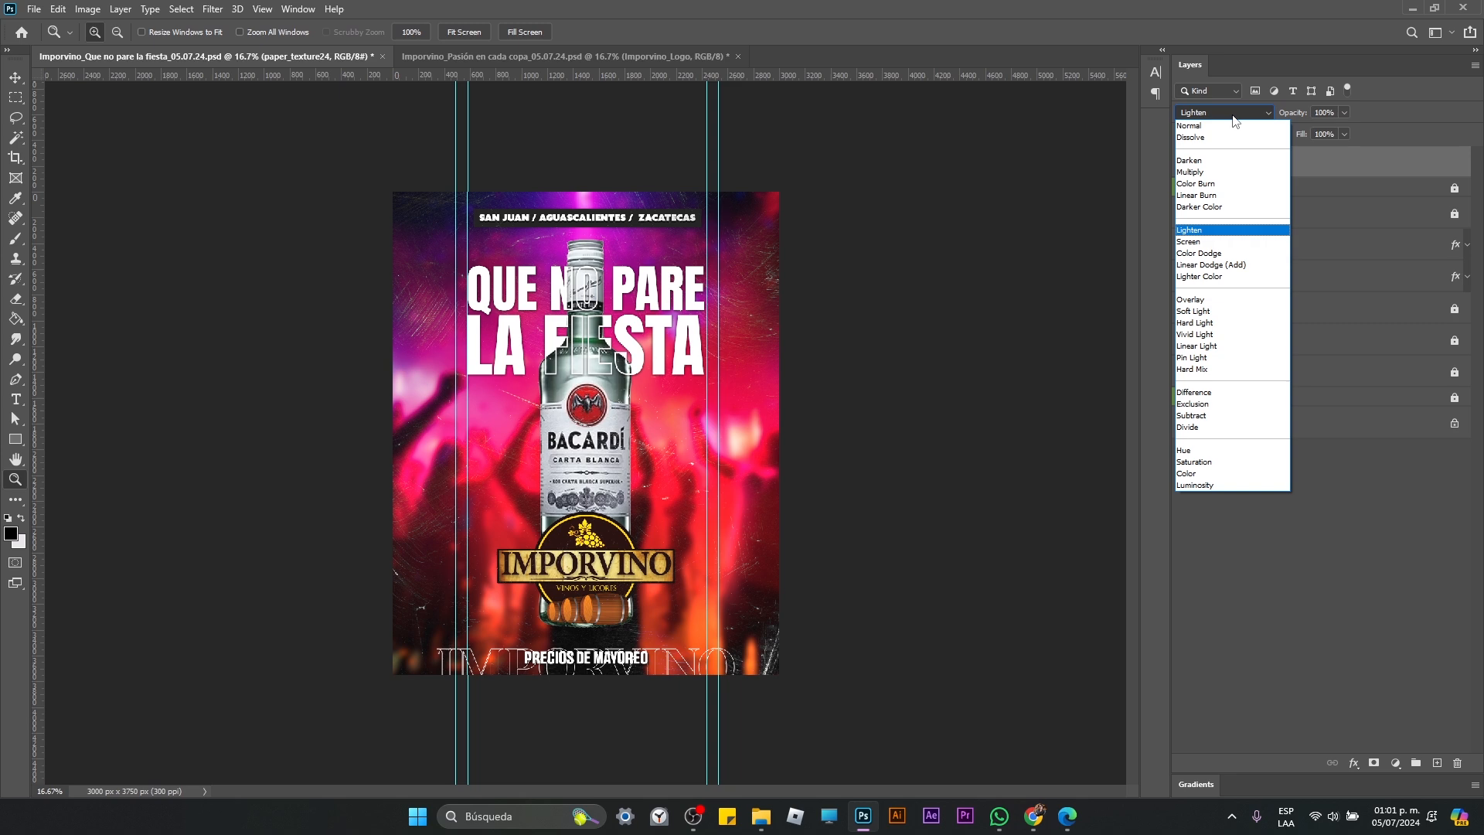
key("Down")
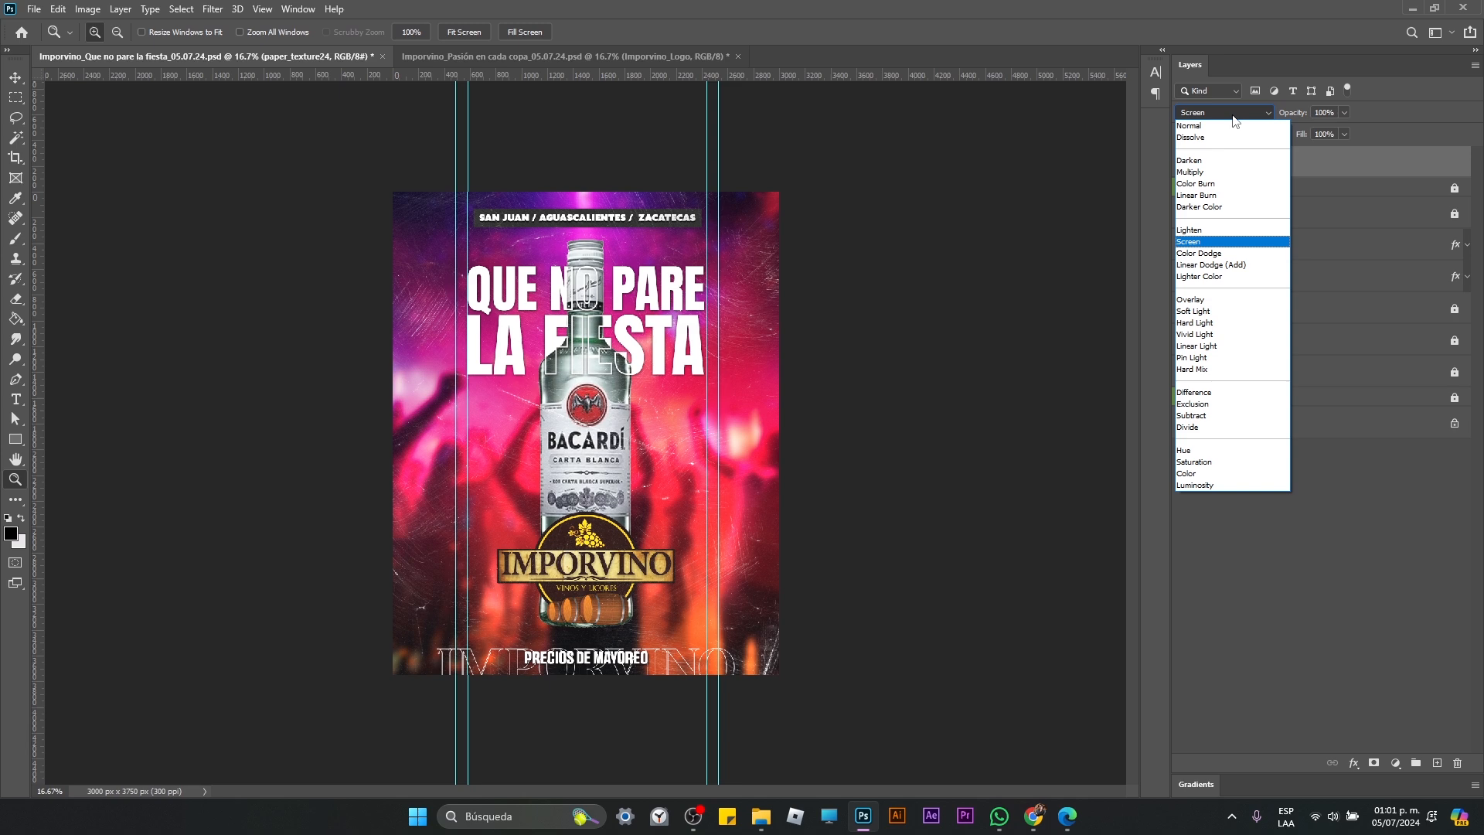
key("Return")
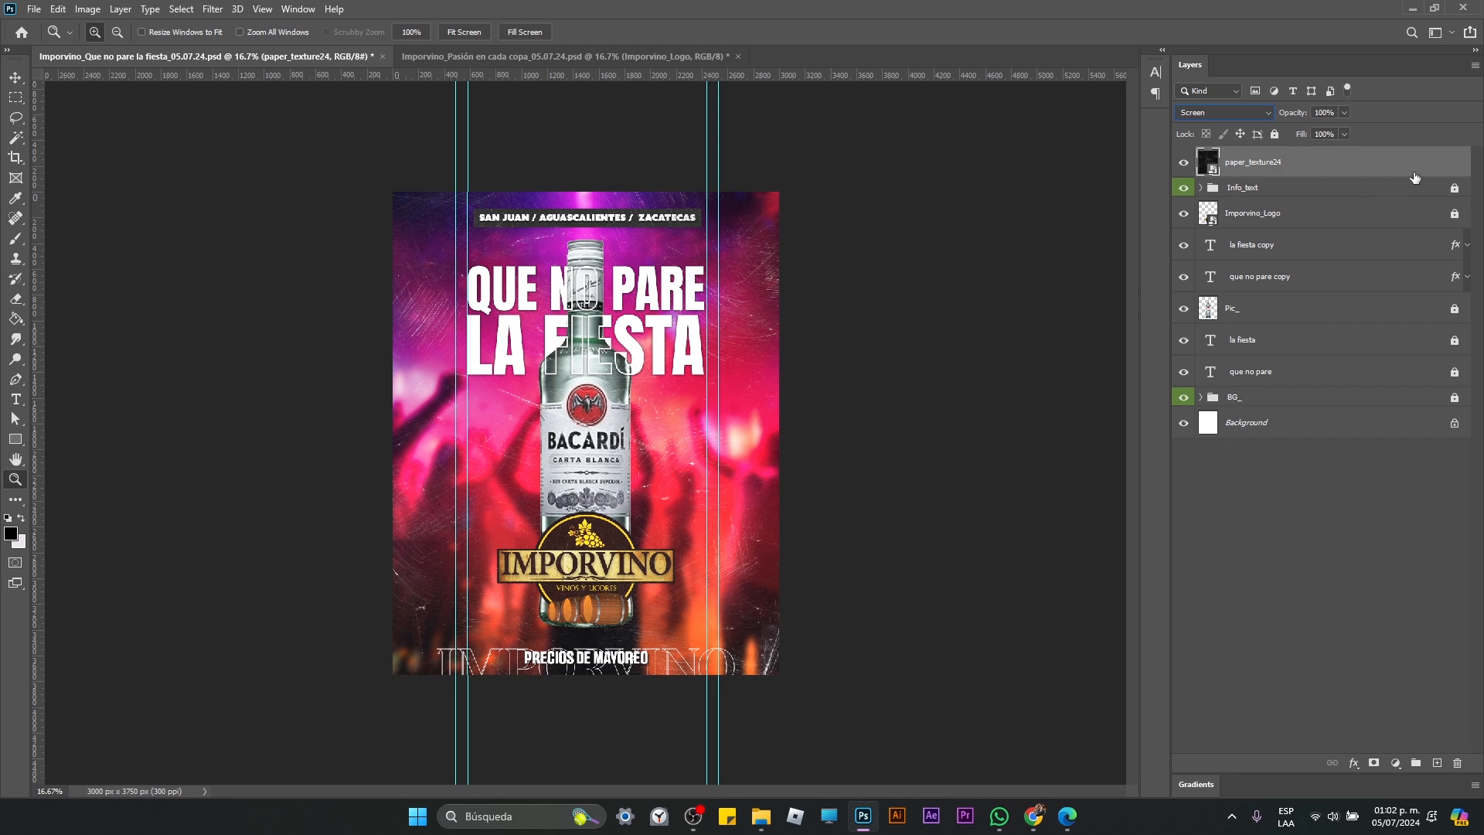
Step: Lower the paper_texture24 layer's opacity to 82% and inspect the scratches up close over the bottle
left_click(1268, 114)
left_click(1268, 114)
left_click(1345, 112)
left_click_drag(1349, 129, 1320, 132)
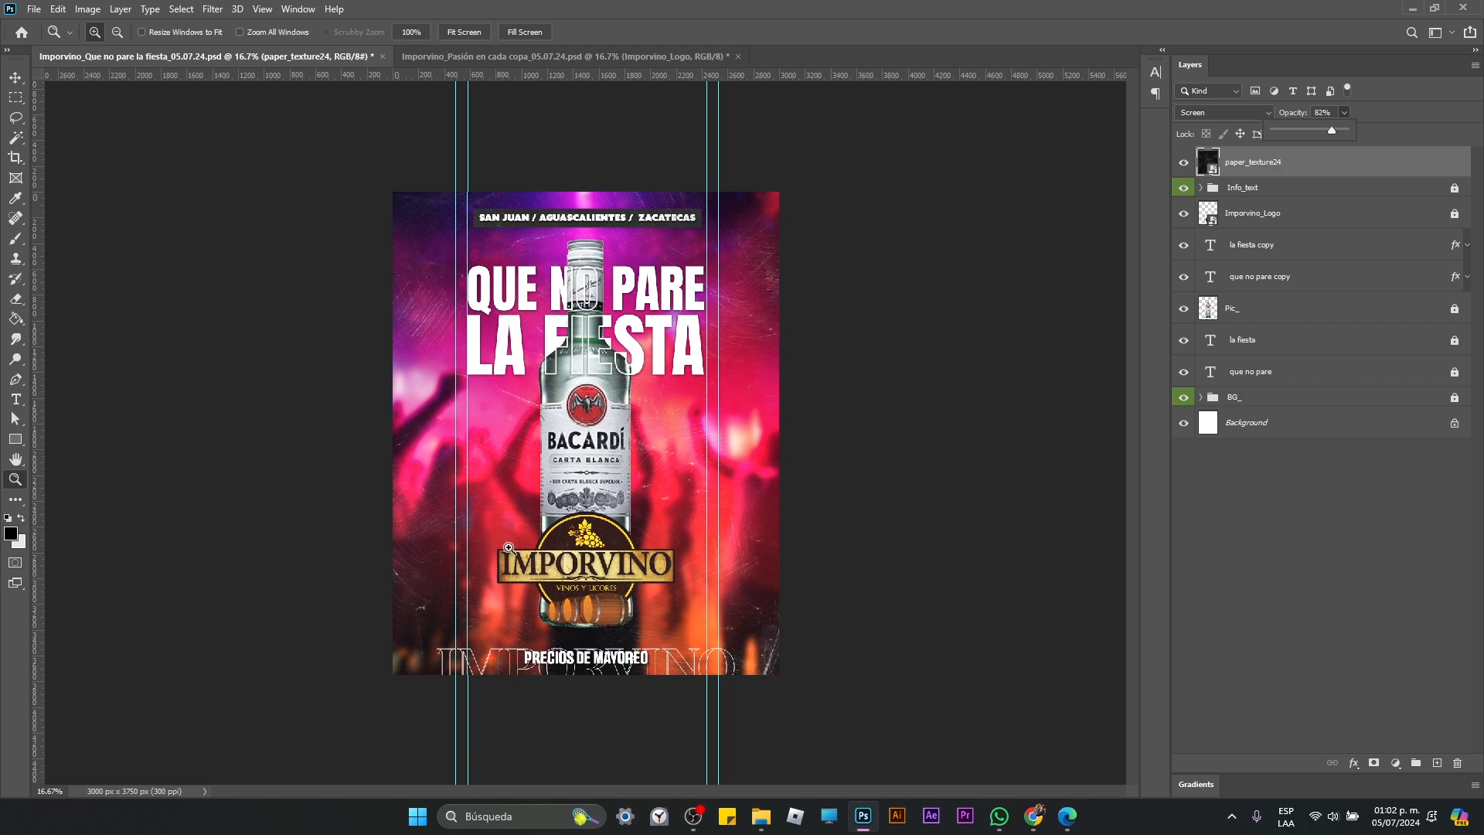
left_click(597, 441)
left_click(597, 442)
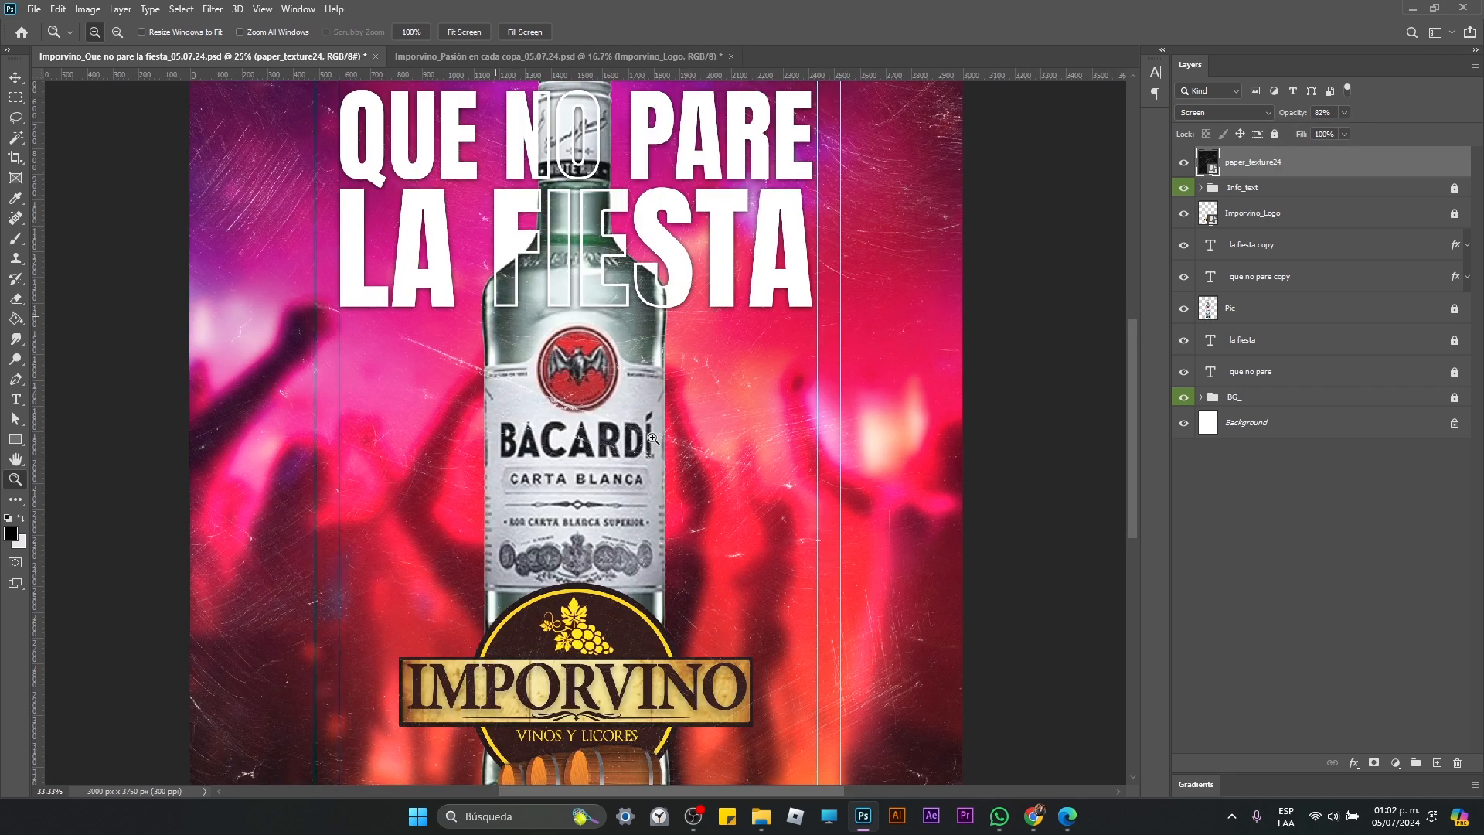
left_click(597, 441)
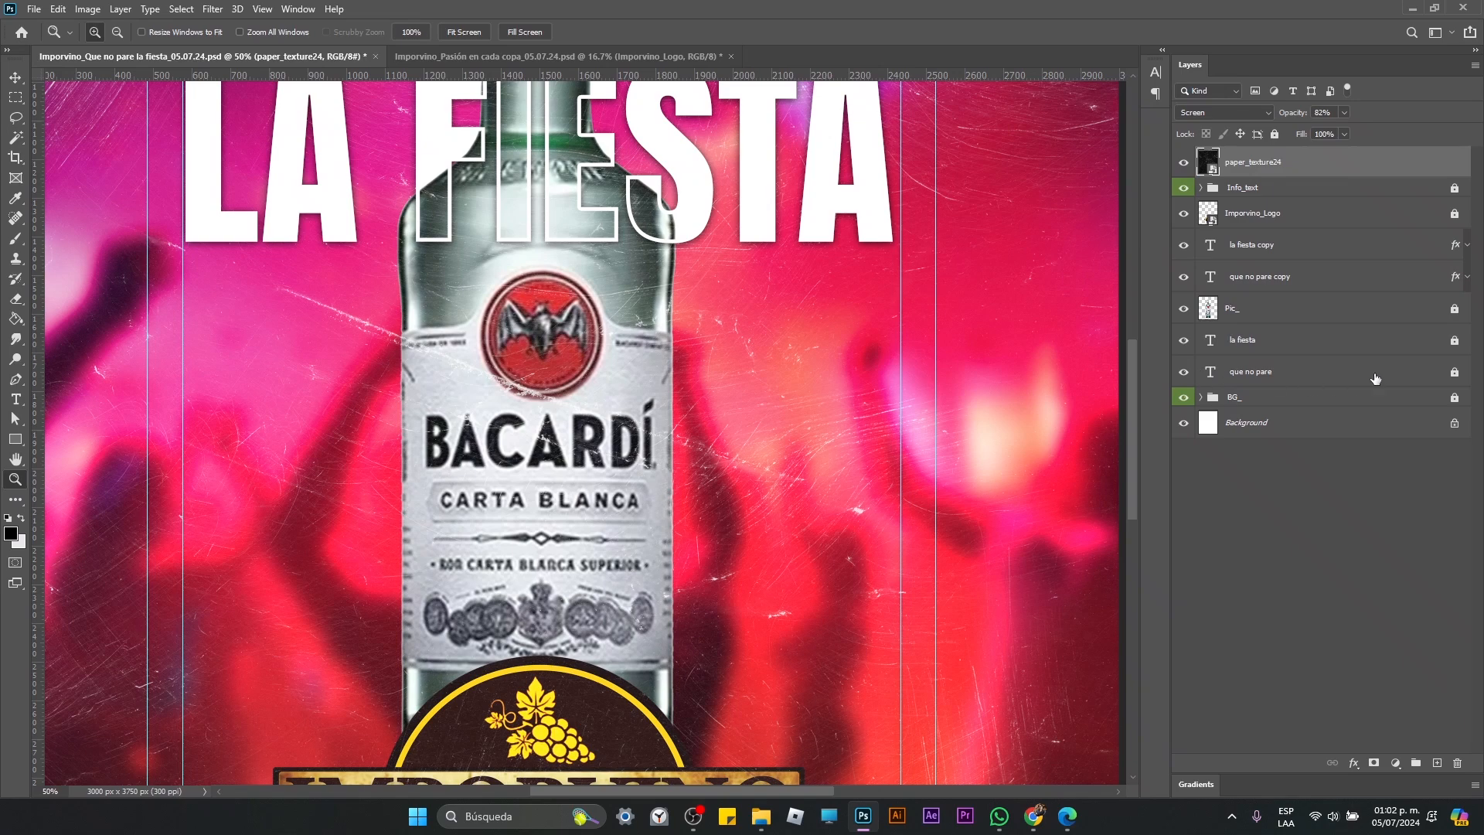
Step: Unlock the Pic_ bottle layer and apply a Texturizer filter with Sandstone texture, 100% scaling, relief 2 and light from the top
left_click(1281, 314)
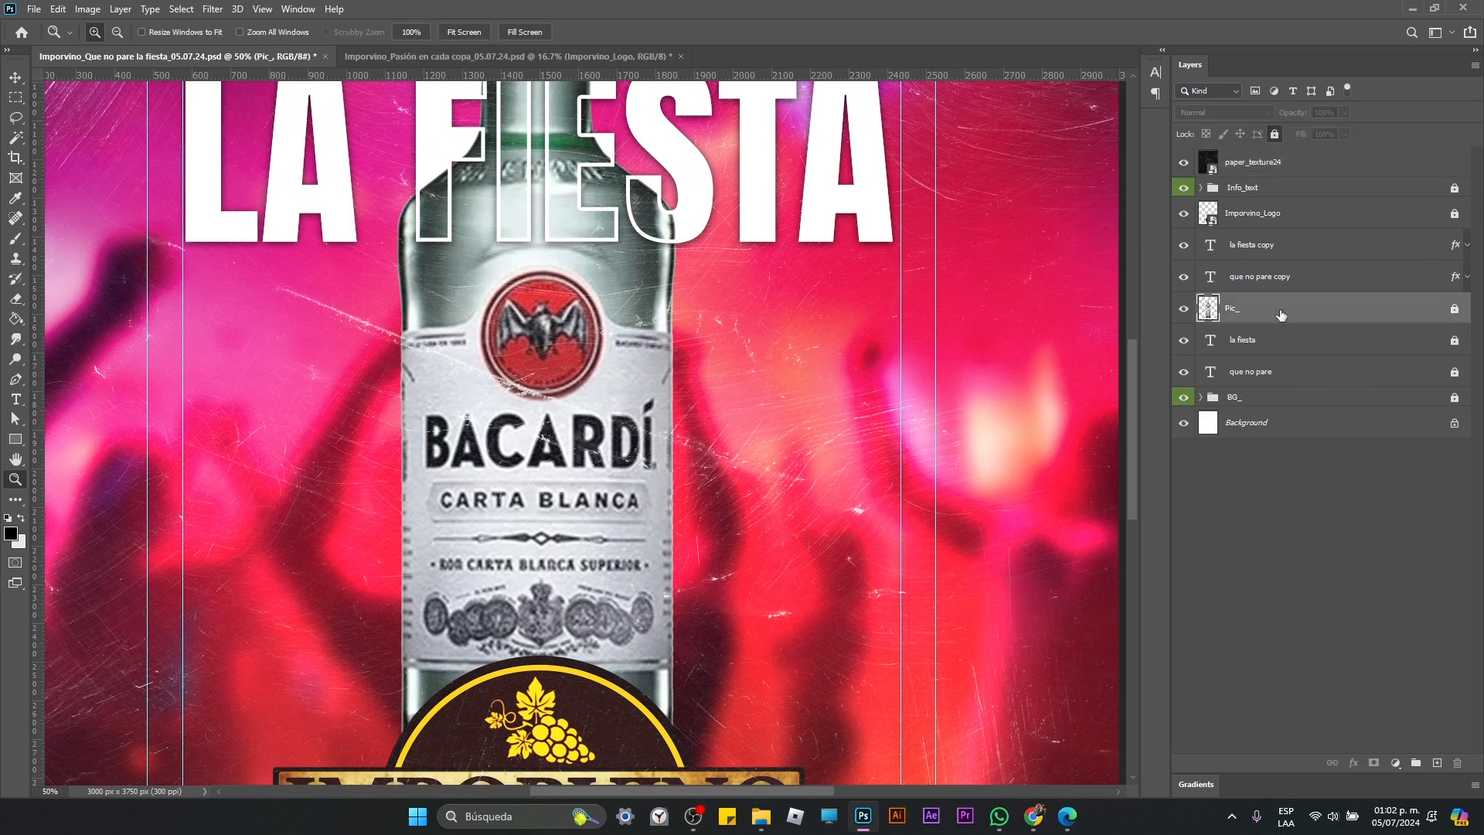
left_click(212, 10)
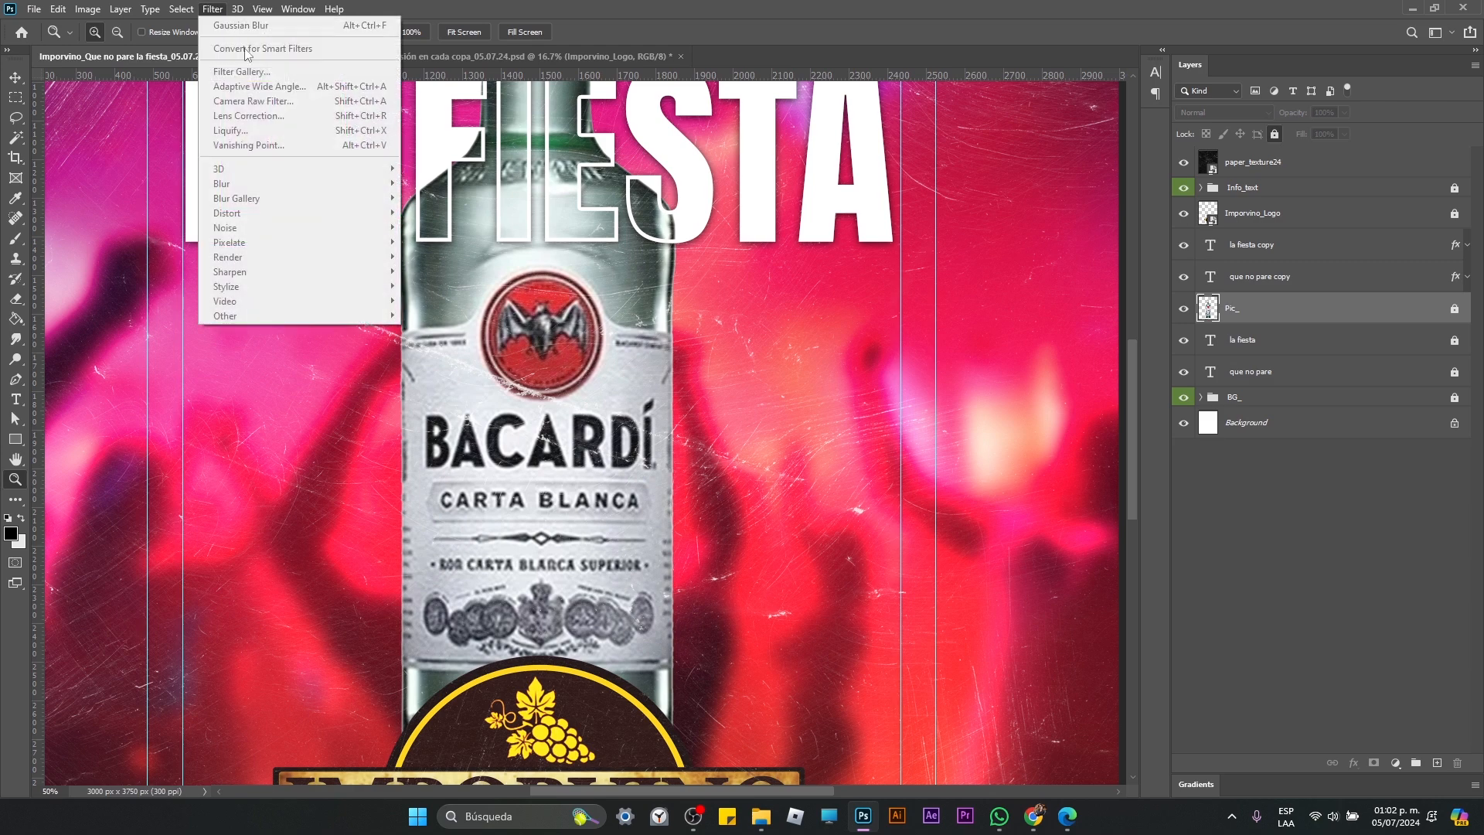
left_click(1458, 311)
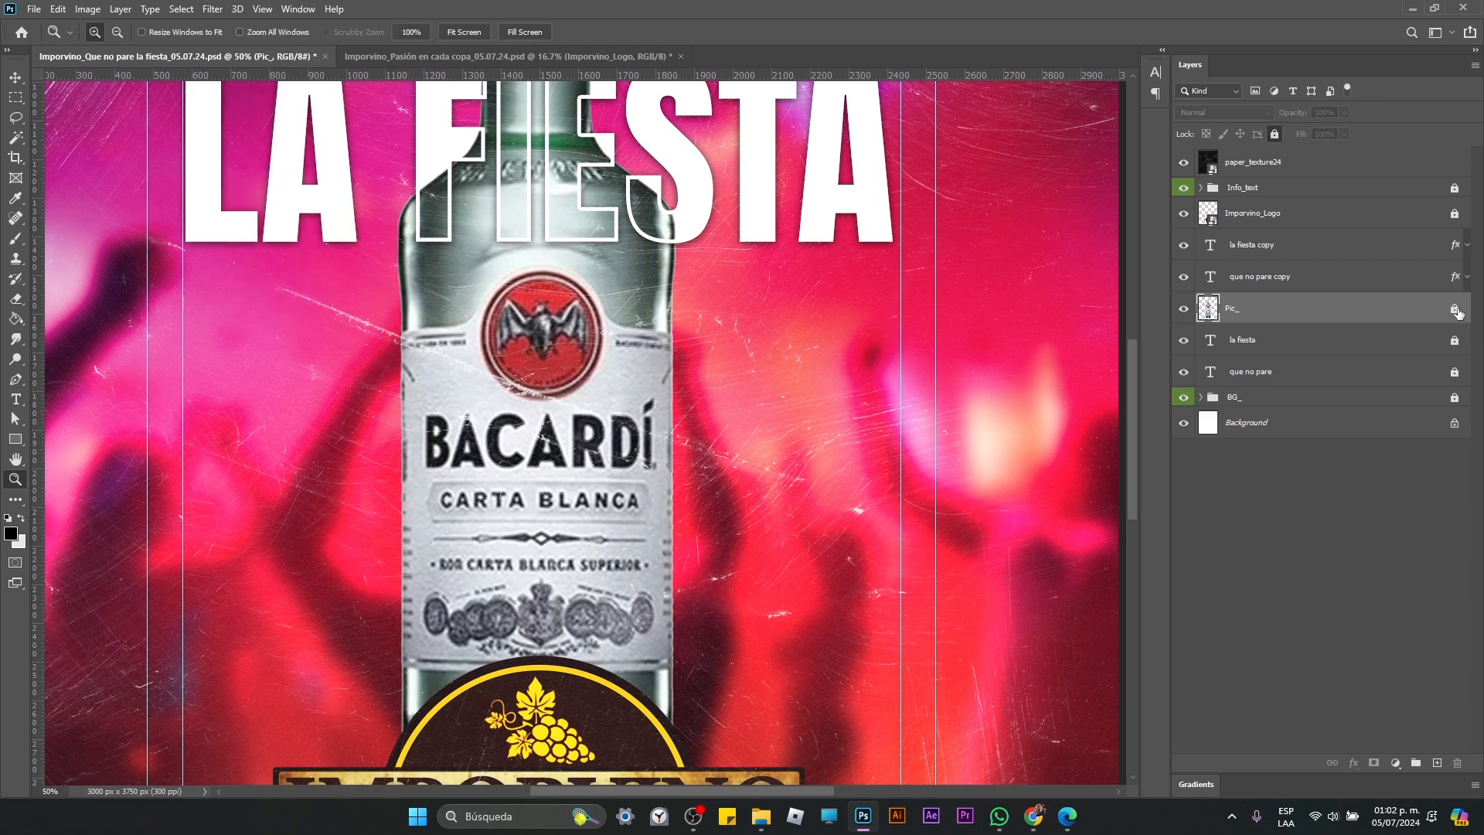
left_click(1458, 311)
left_click(219, 12)
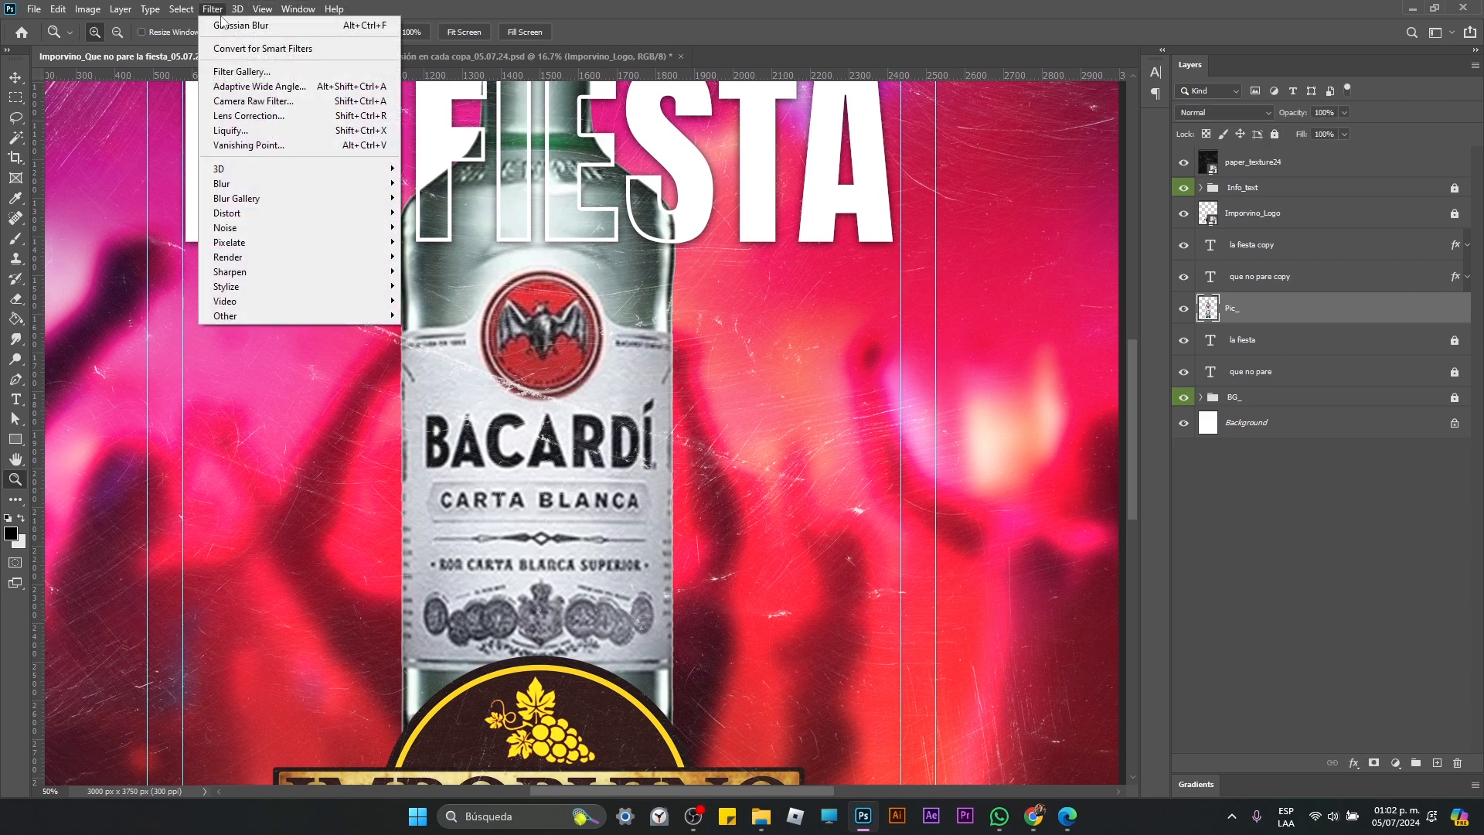
left_click(269, 72)
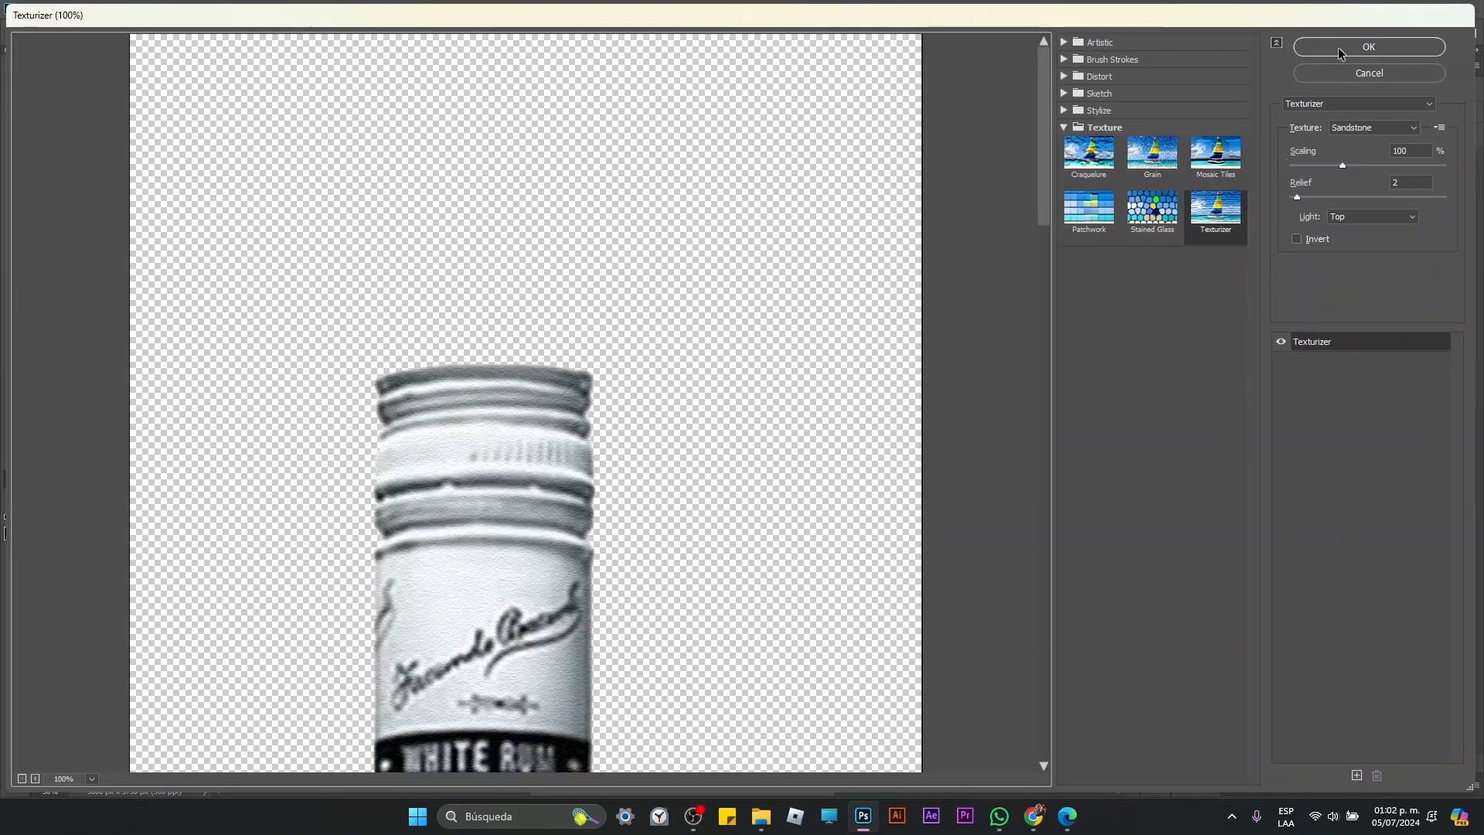
left_click(1340, 48)
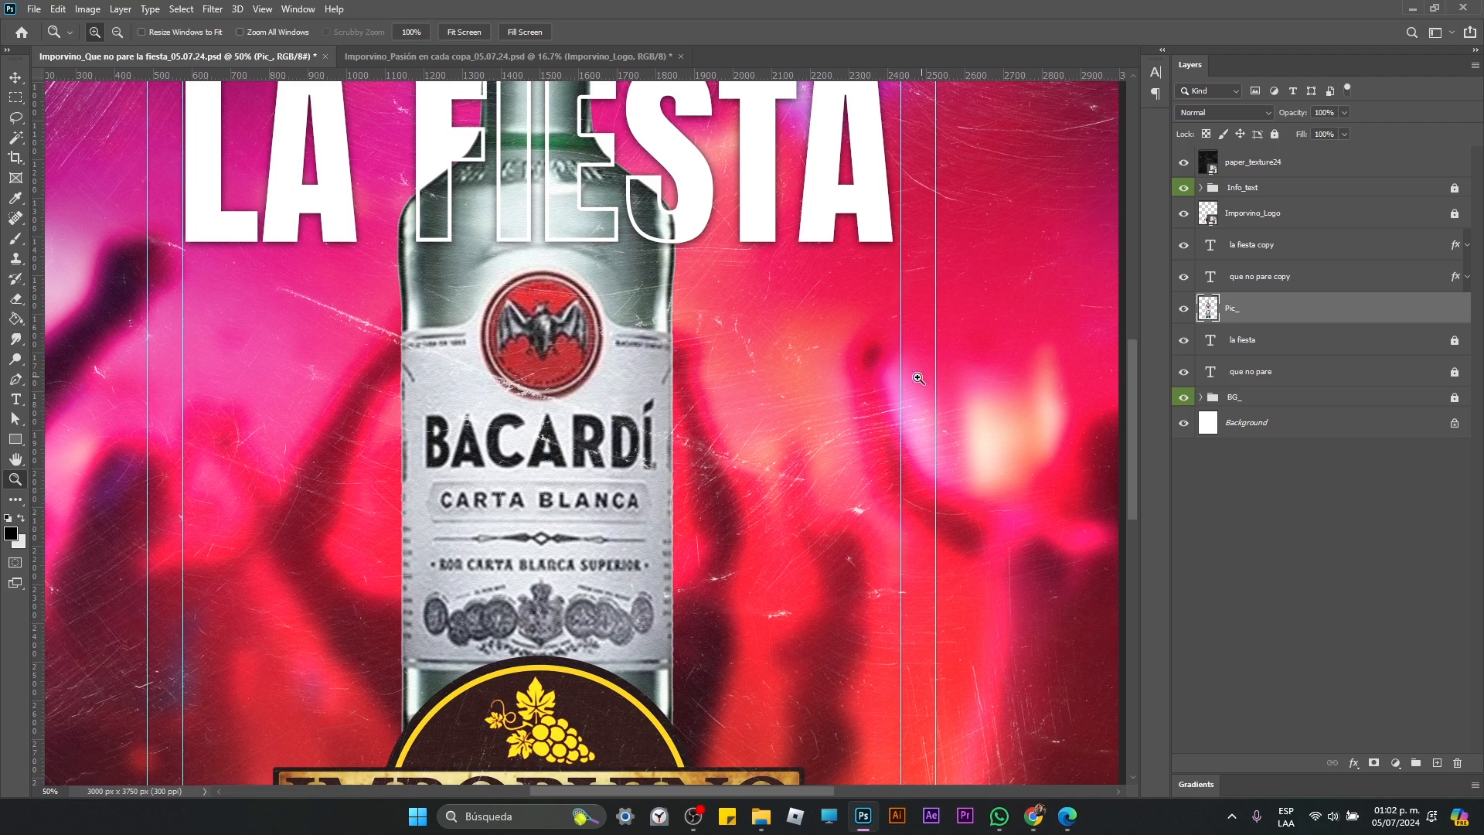
Step: Examine the sandstone grain on the bottle up close and in the view of the whole poster
left_click(656, 286)
left_click(657, 286)
left_click(657, 286)
left_click(656, 286)
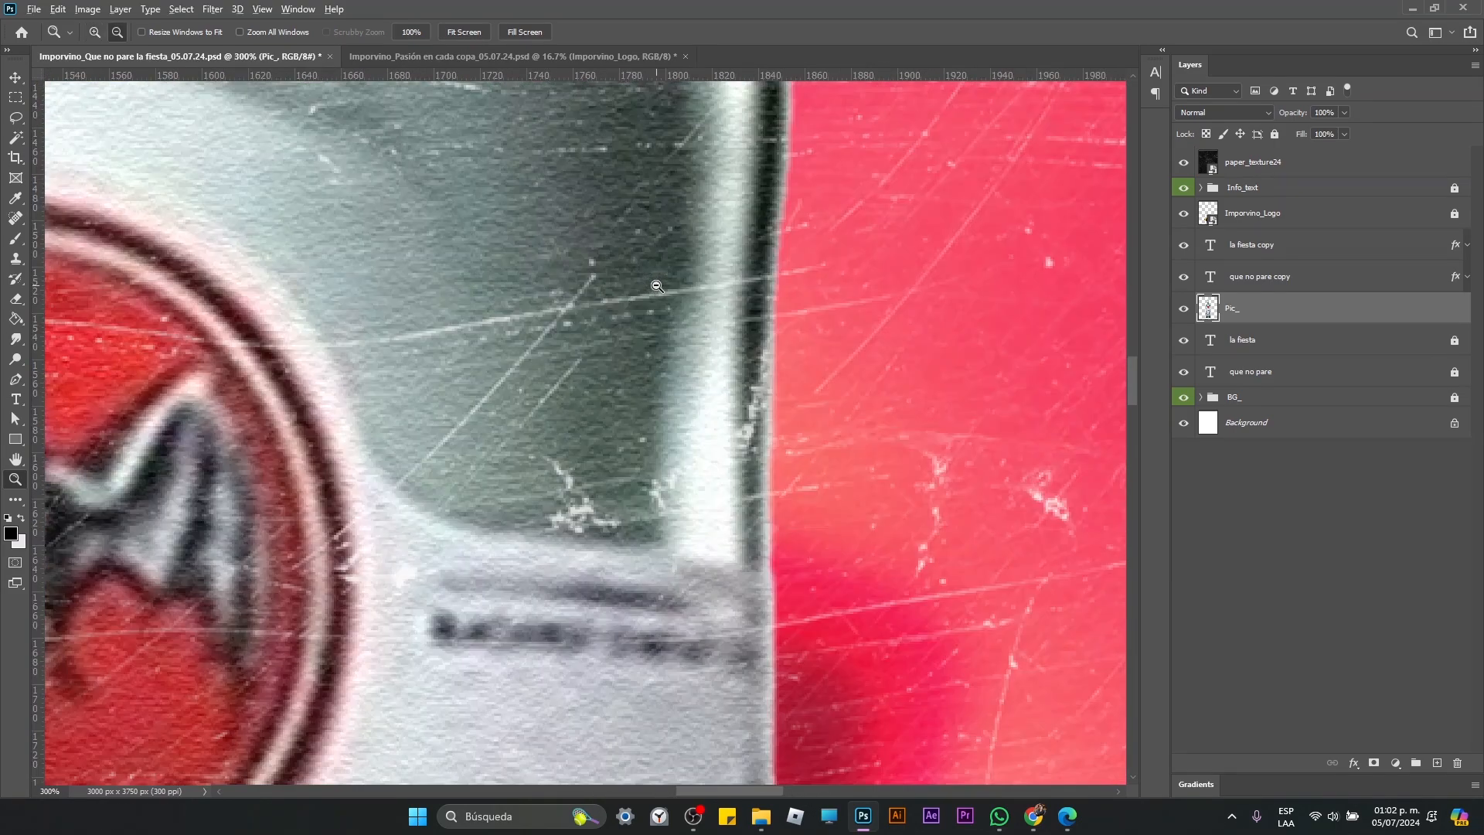
left_click(657, 286, "alt")
left_click(656, 286, "alt")
left_click(656, 286, "alt")
left_click(656, 286, "alt")
left_click(656, 286, "alt")
left_click(664, 293, "alt")
left_click(677, 298, "alt")
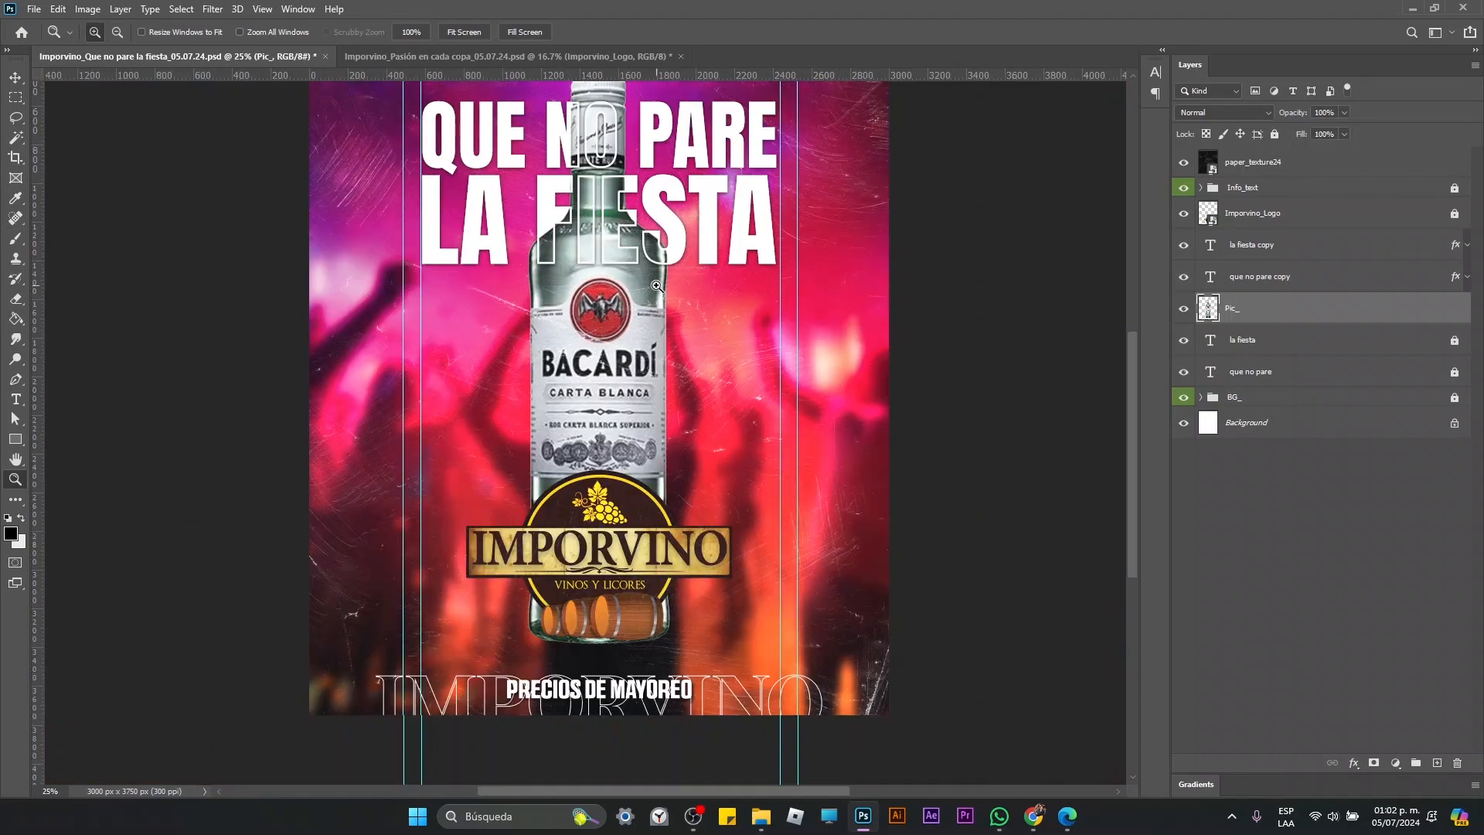
left_click(683, 301, "alt")
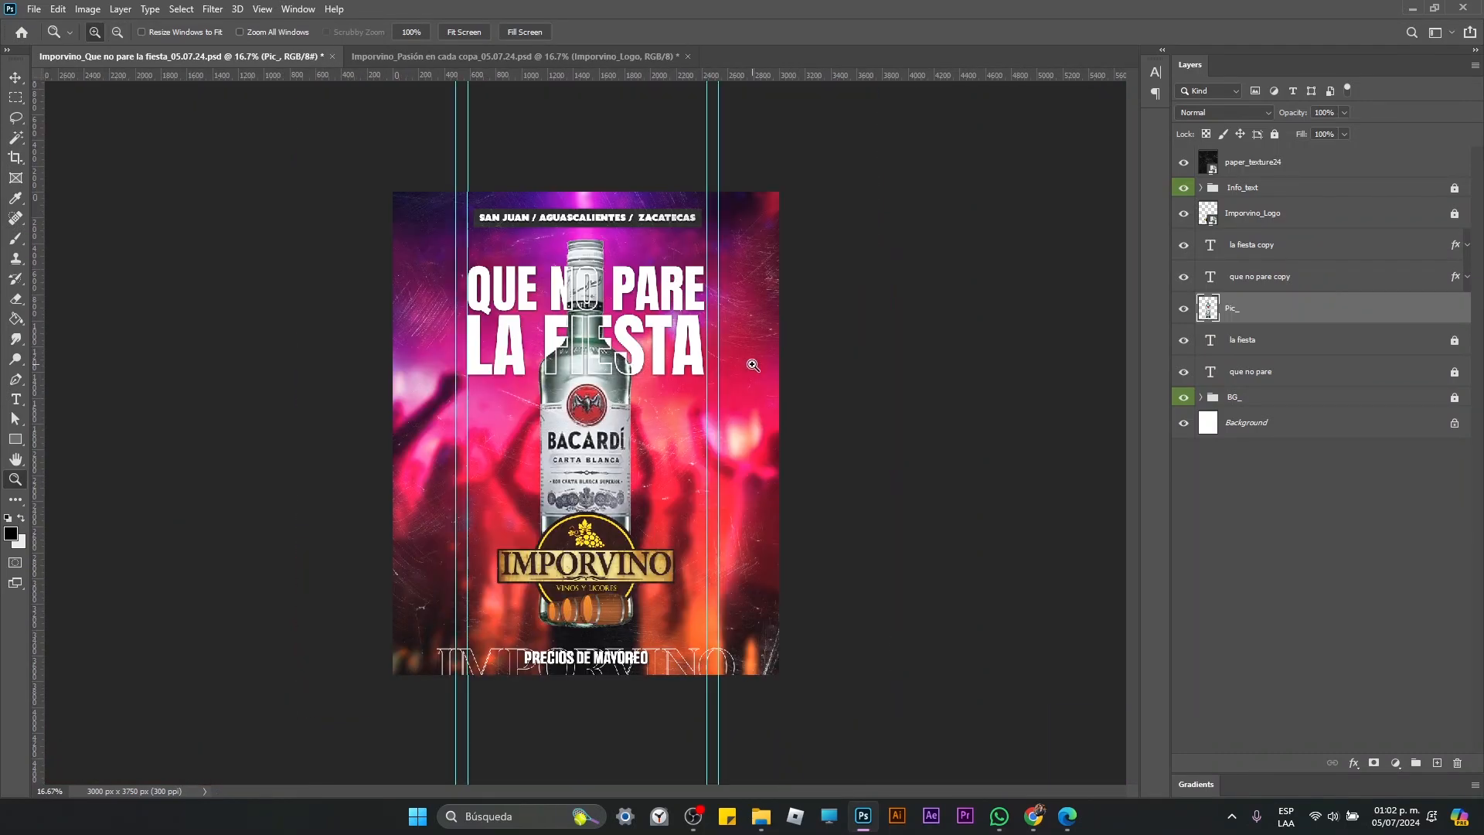
Step: Scale the Pic_ bottle up proportionally to about 106% and center it horizontally and vertically on the canvas
key("ctrl+t")
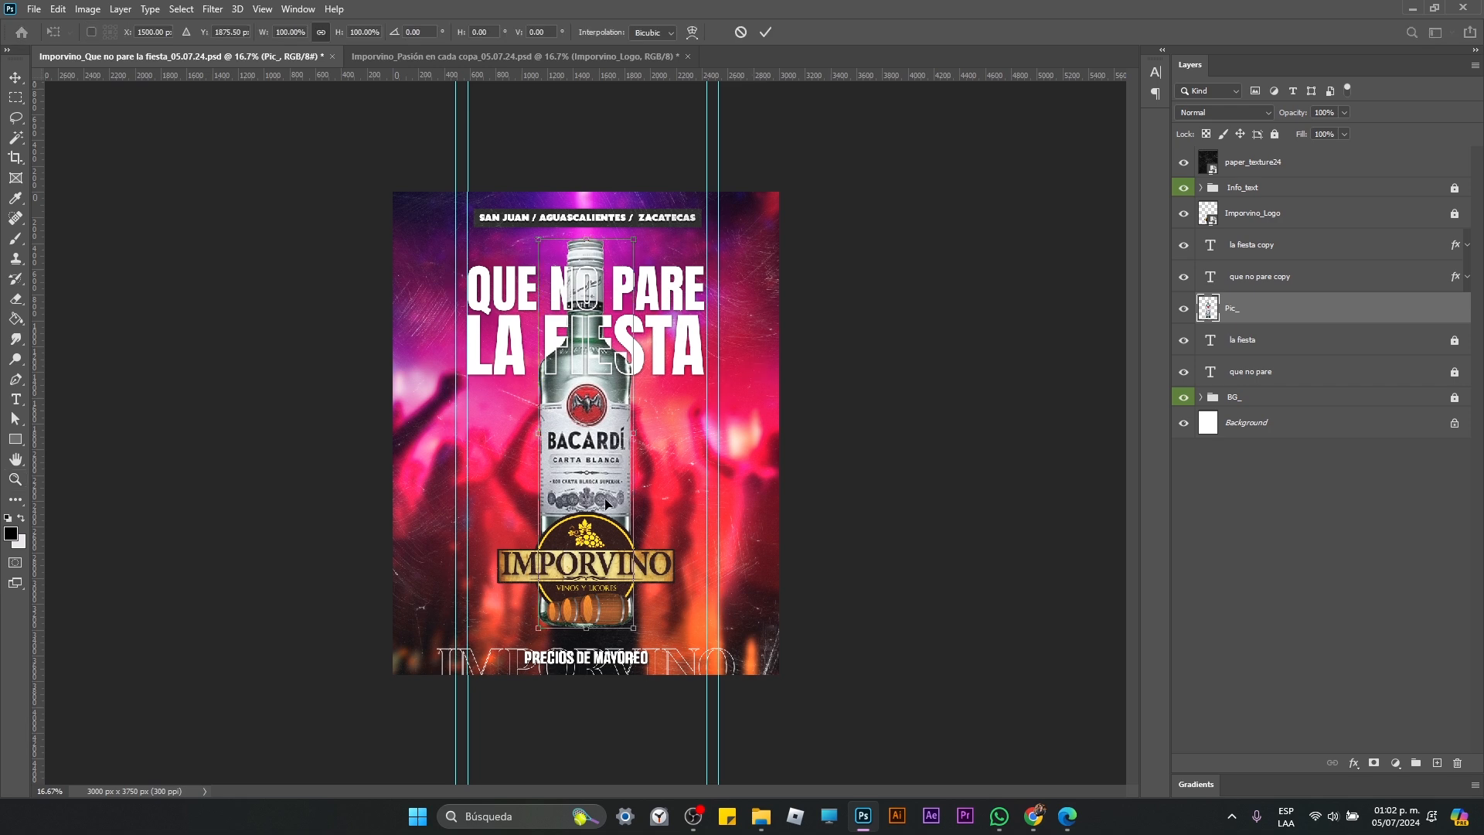
left_click_drag(635, 628, 638, 636)
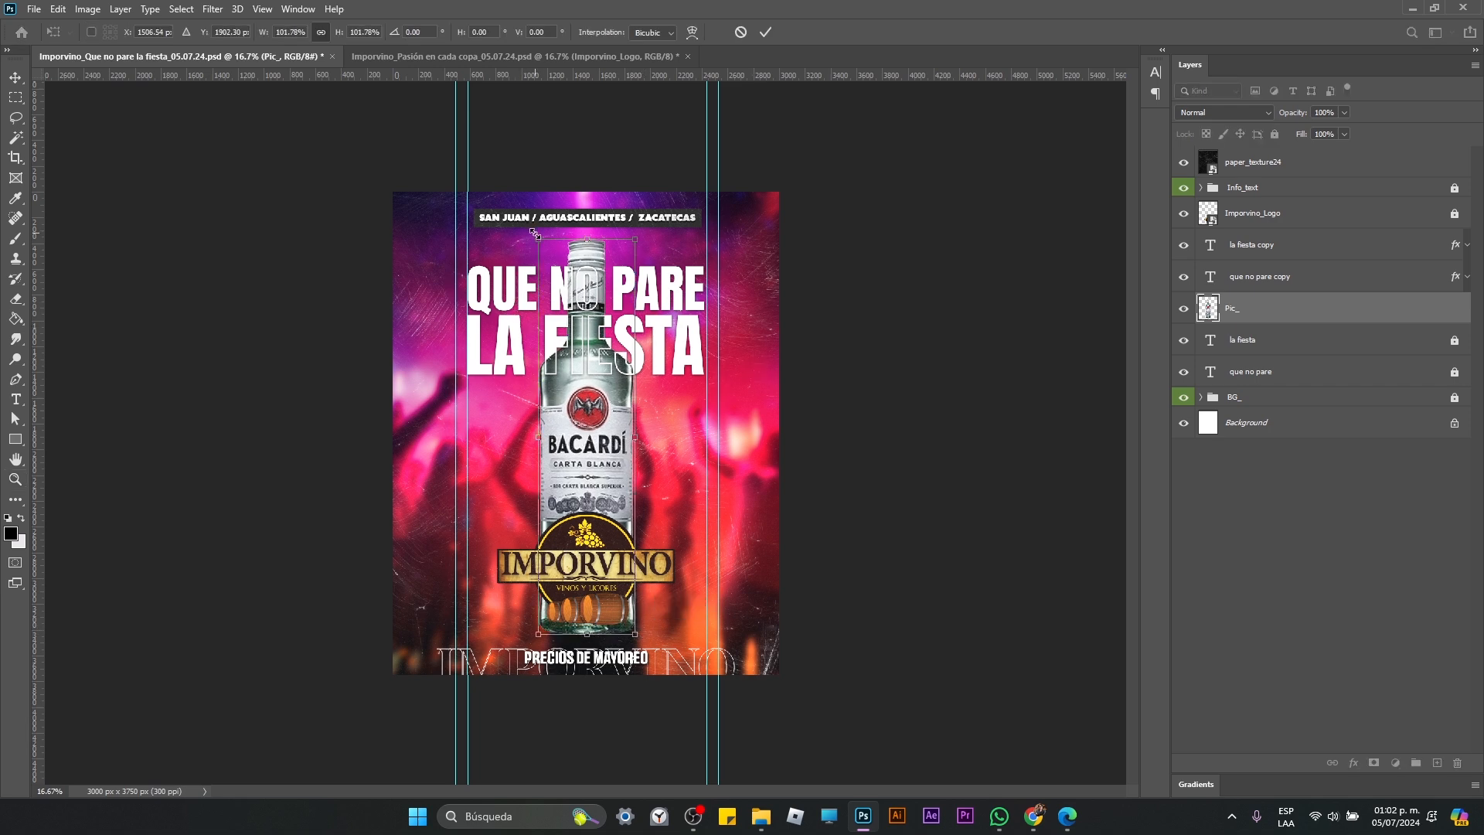
mouse_move(534, 232)
left_mouse_down()
mouse_move(507, 206)
mouse_move(519, 220)
left_mouse_up()
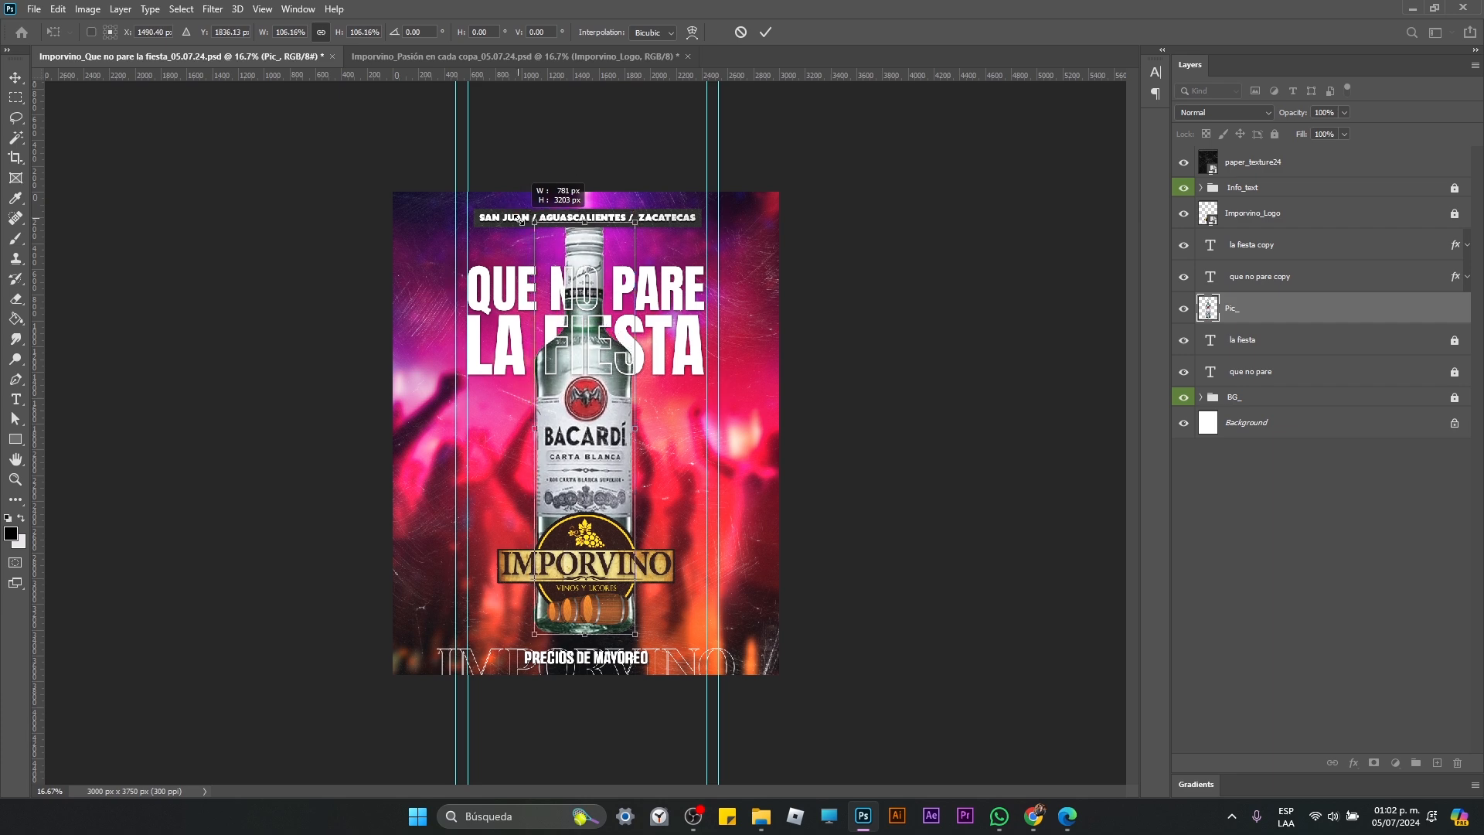
key("Return")
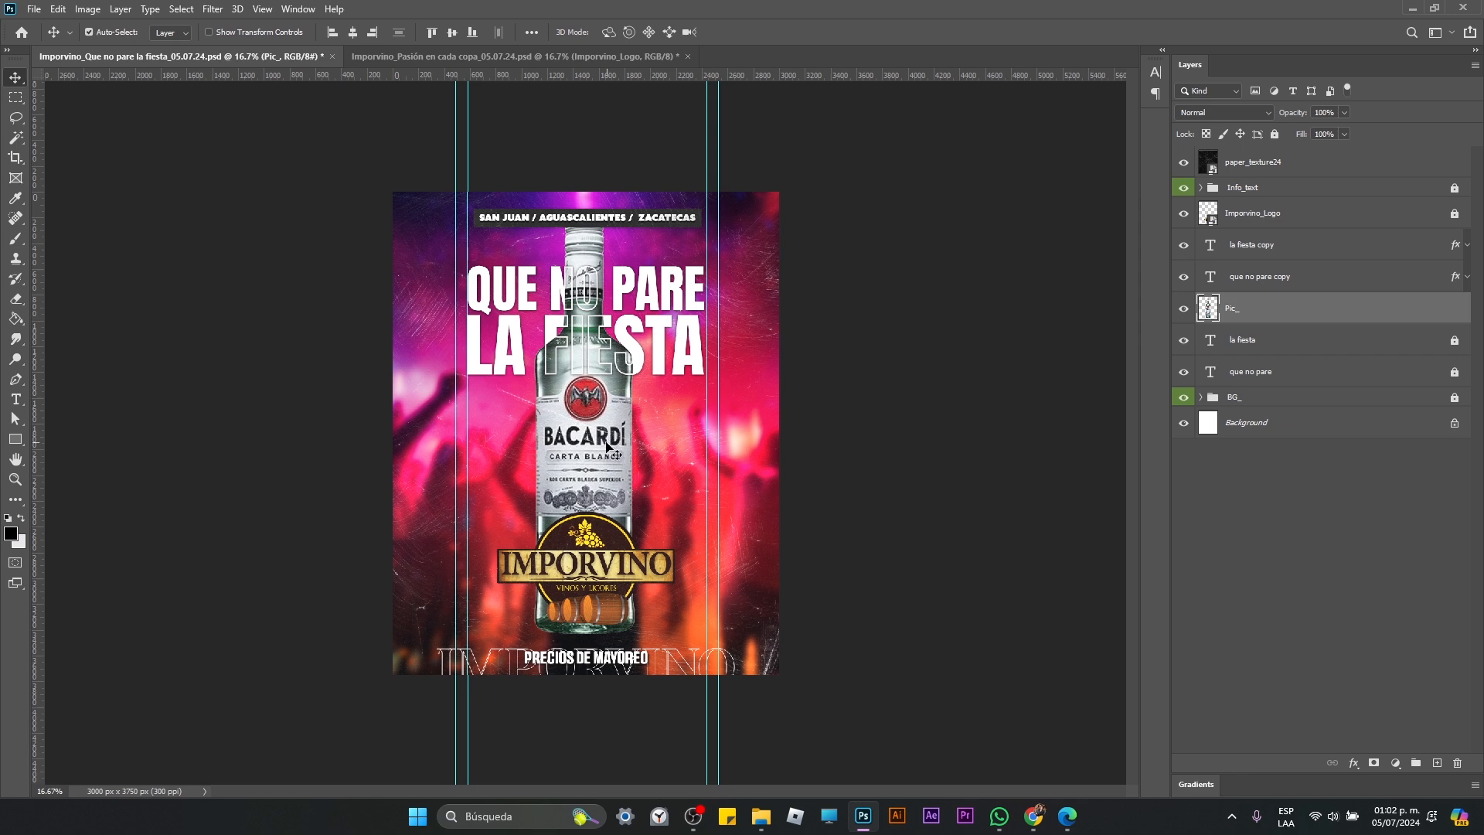
left_click(351, 34)
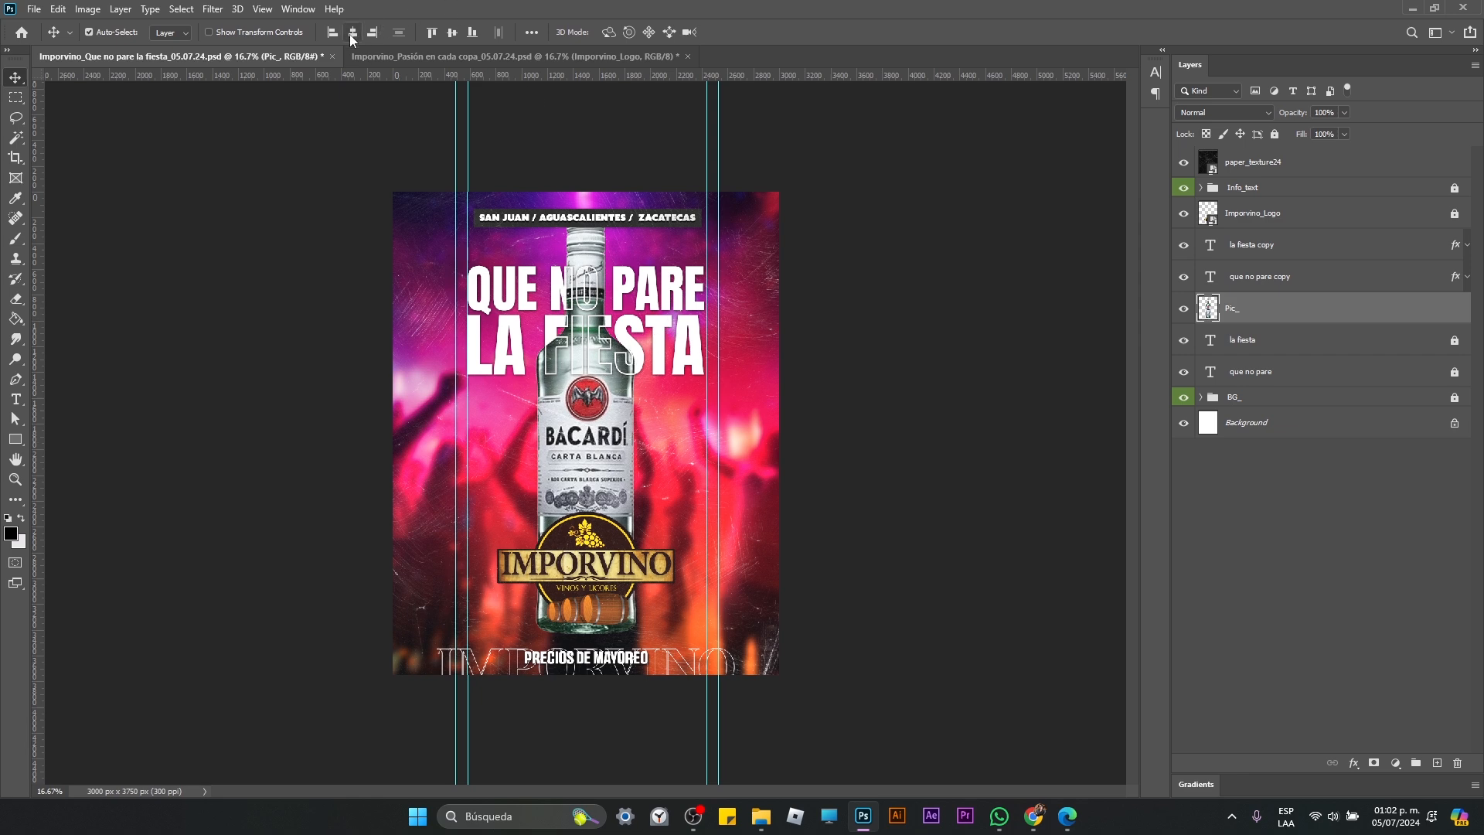
left_click(451, 34)
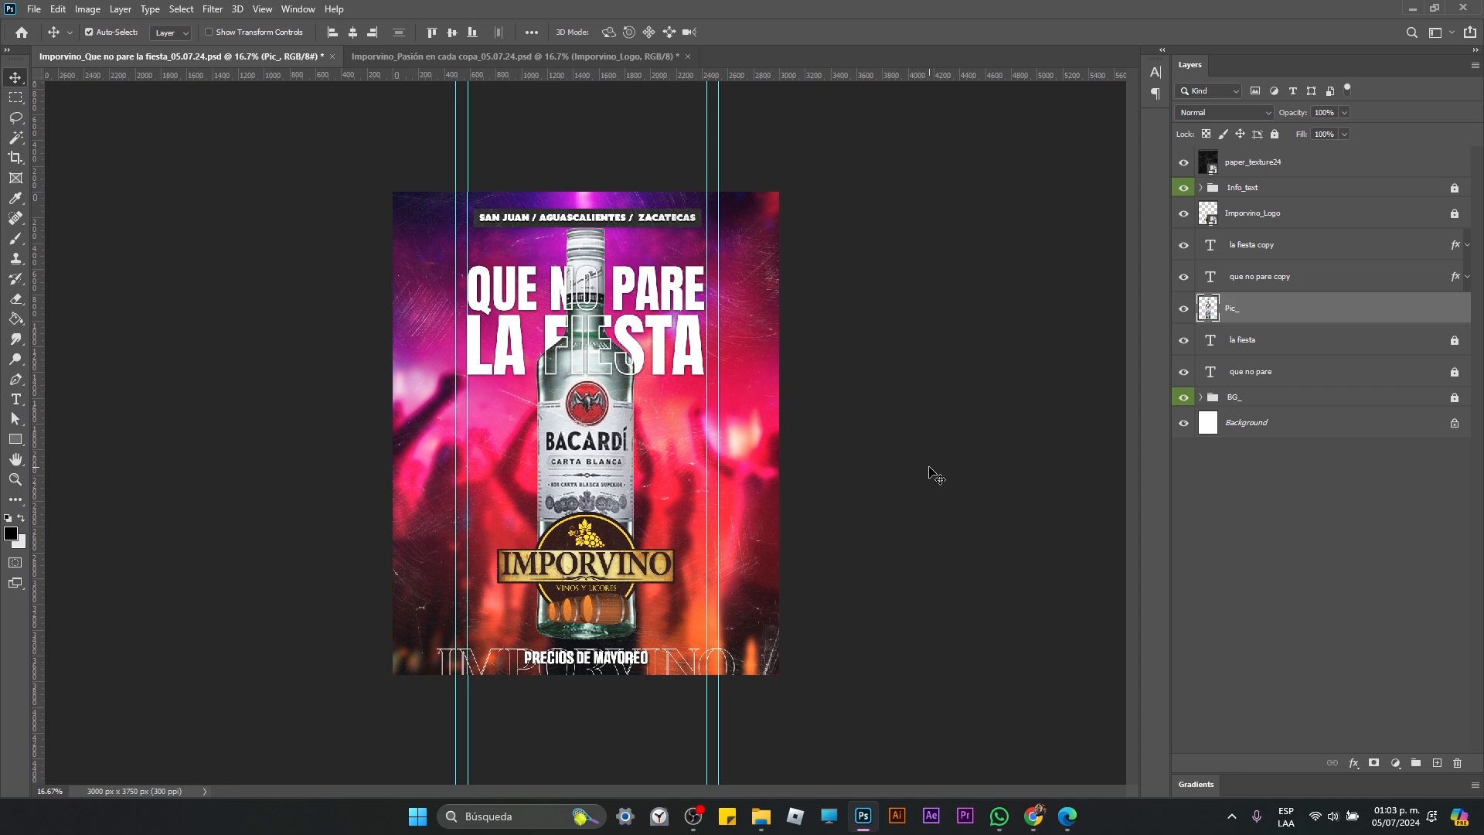
Step: Examine the enlarged bottle against the headline, logo and info text in the overall poster composition
key("z")
left_click(696, 485)
left_click(741, 457, "alt")
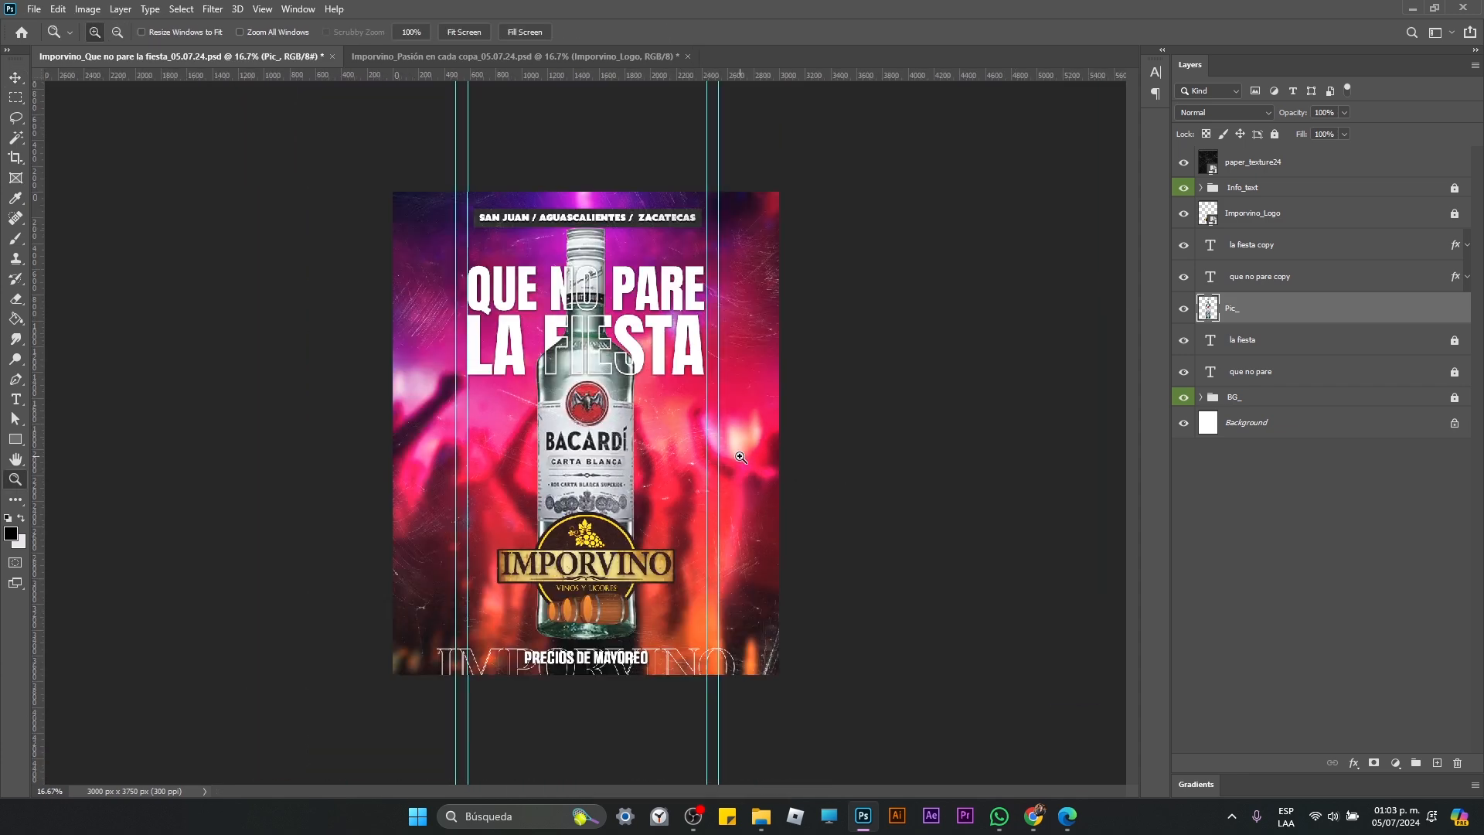
left_click(768, 458)
left_click(771, 460, "alt")
left_click(771, 459)
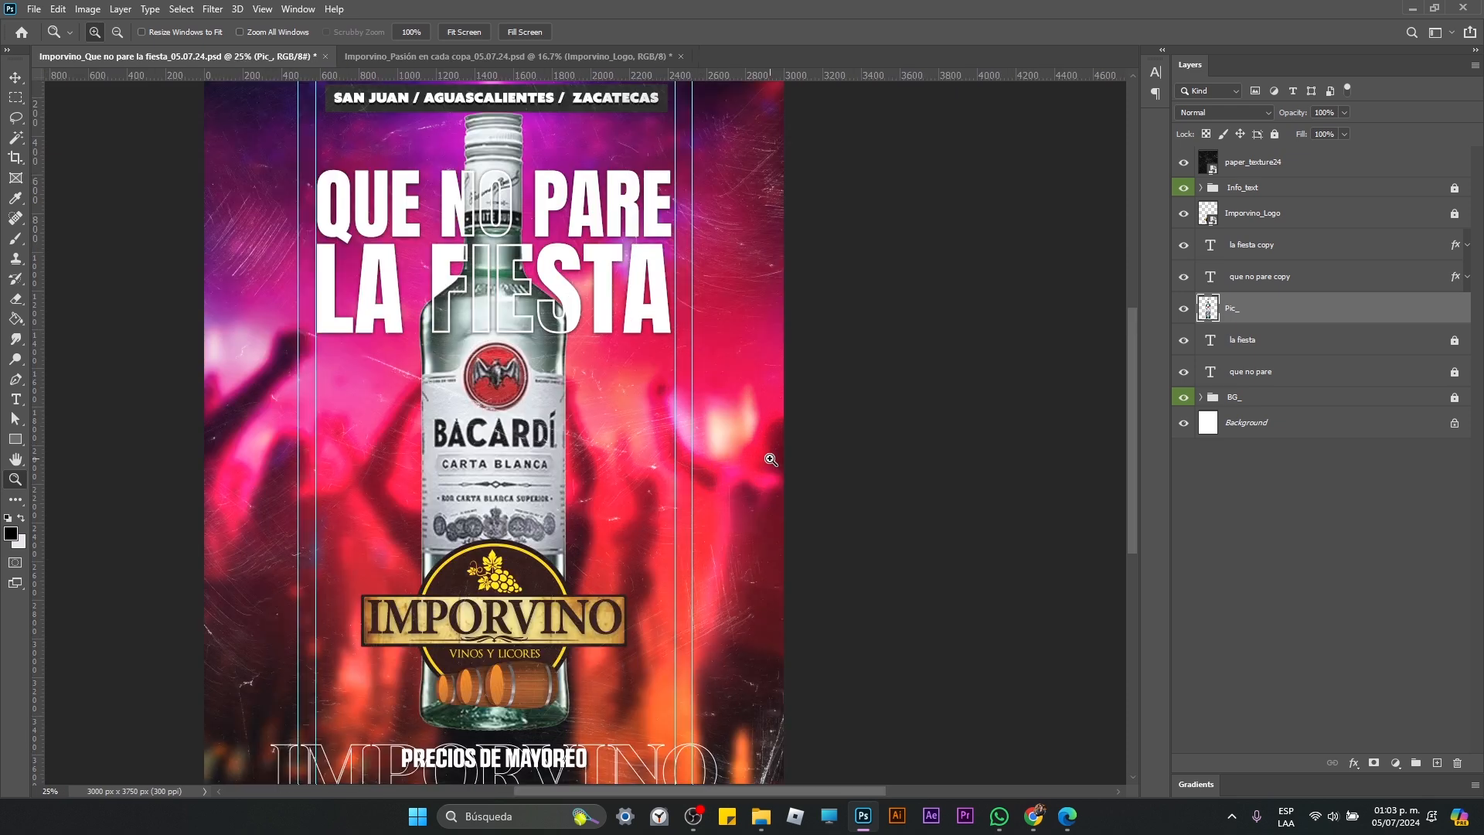
left_click(771, 459, "alt")
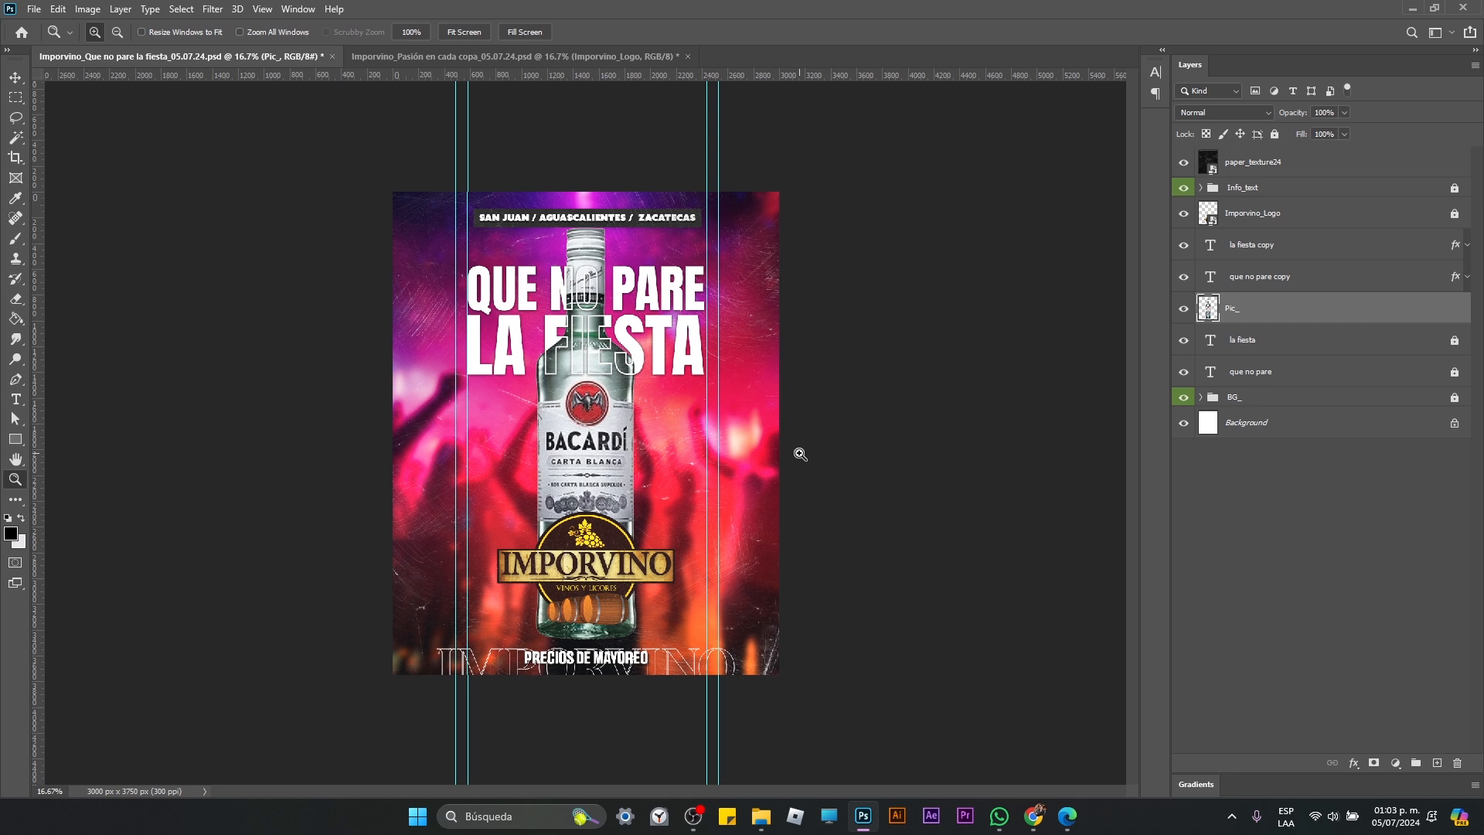
Step: Save the Imporvino_Que no pare la fiesta_05.07.24.psd poster document
left_click(691, 826)
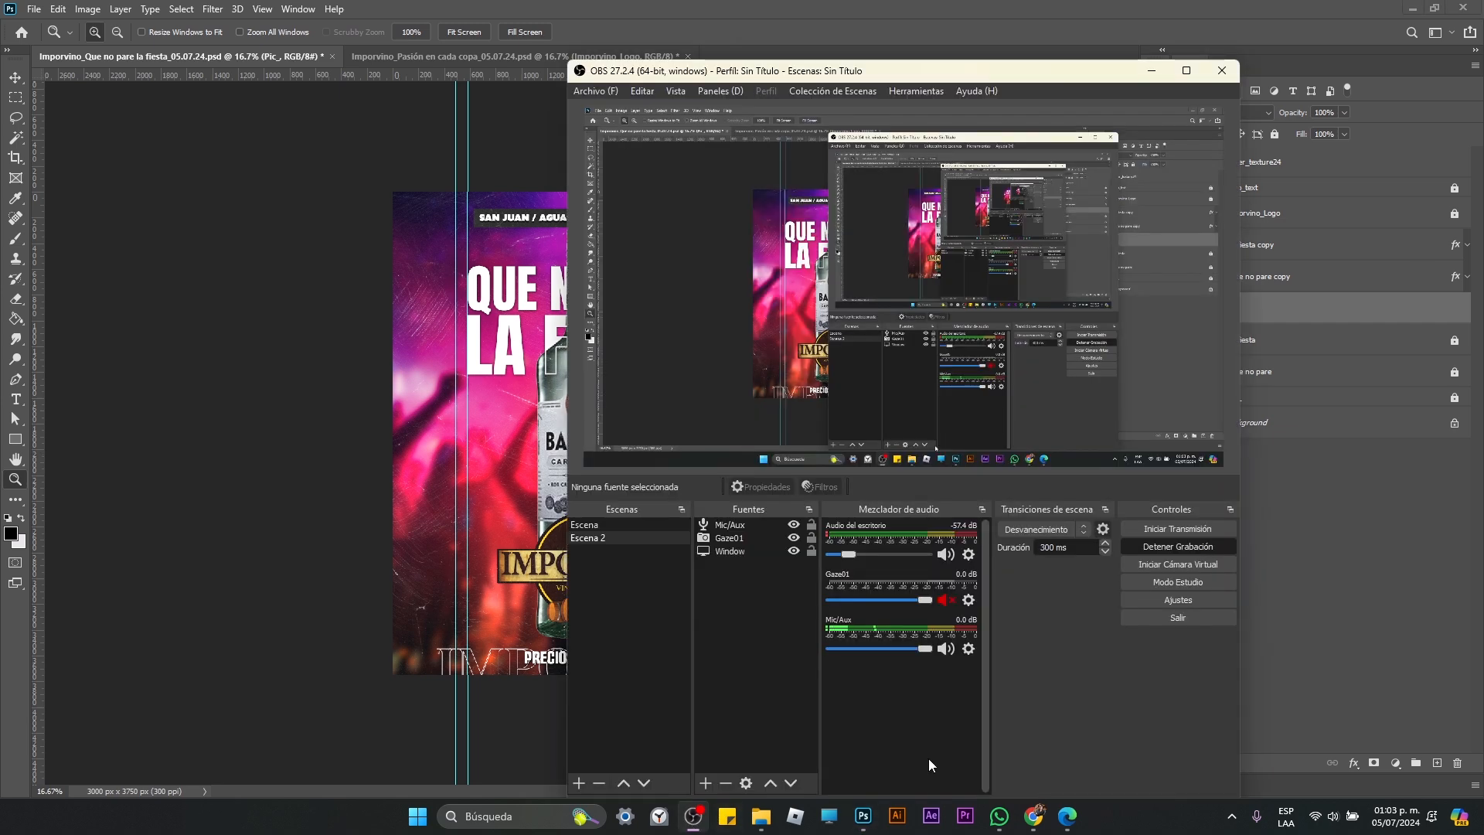
left_click(1129, 23)
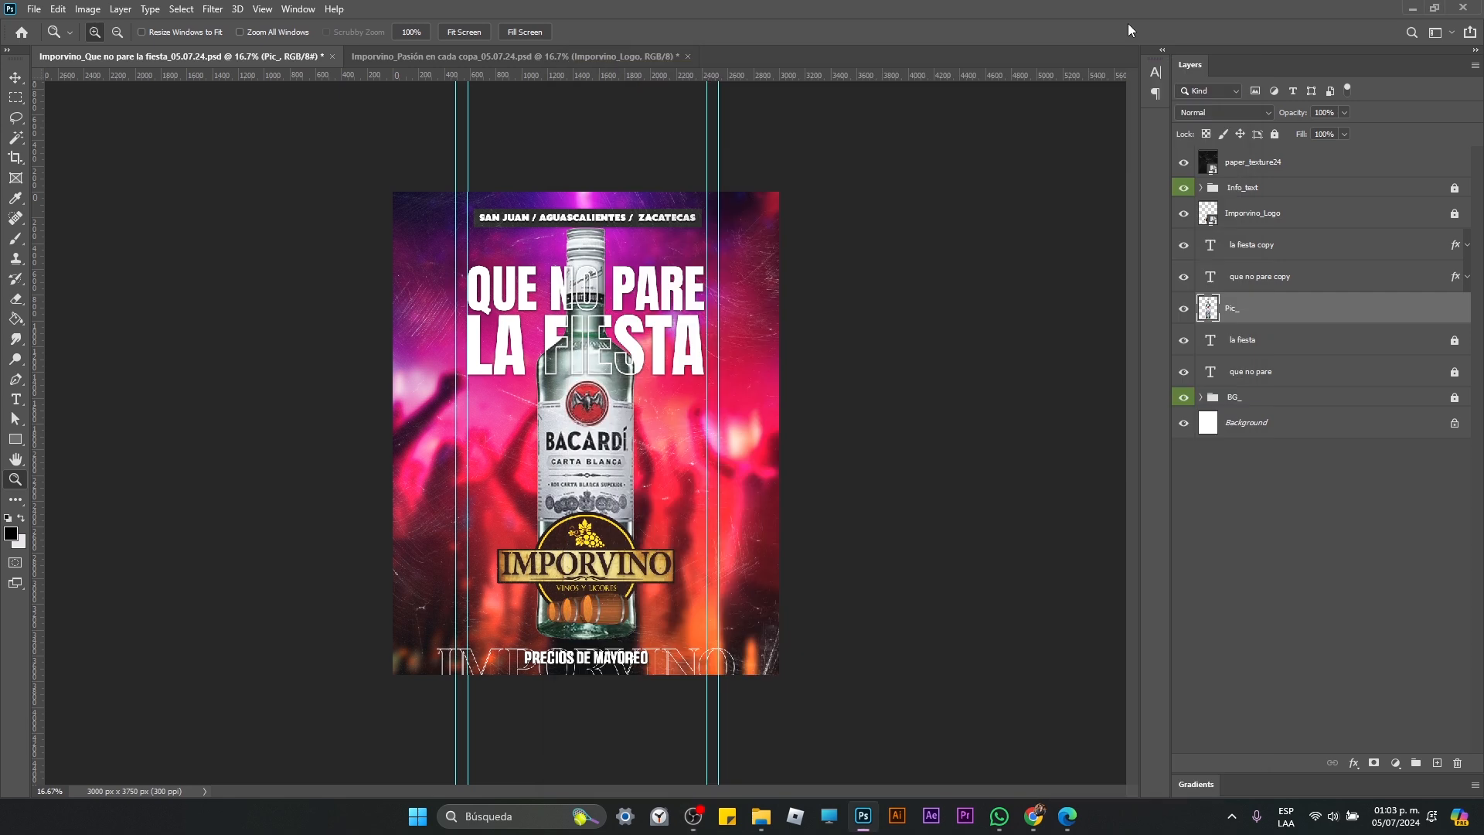
key("ctrl+s")
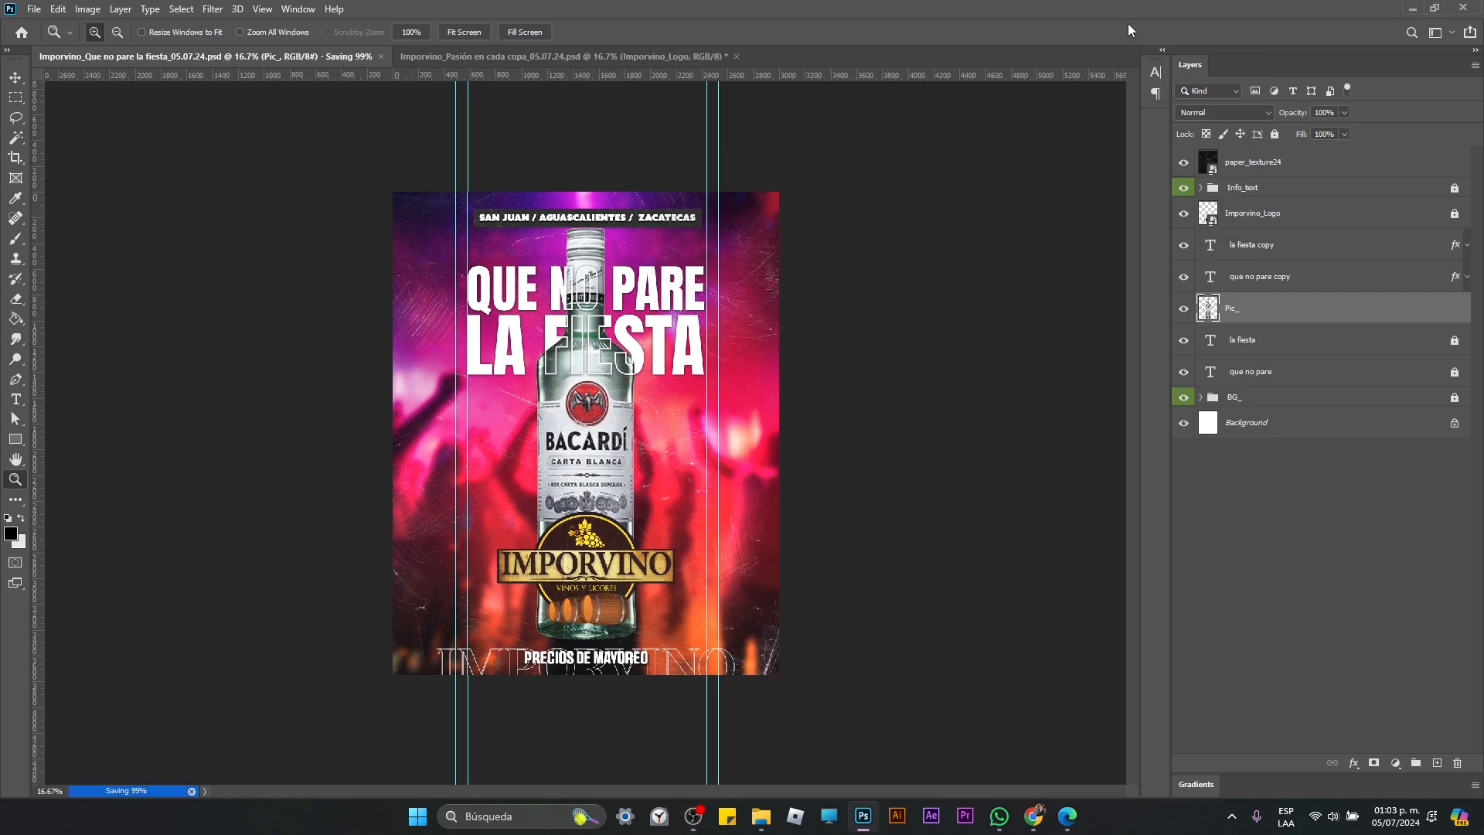
left_click(693, 816)
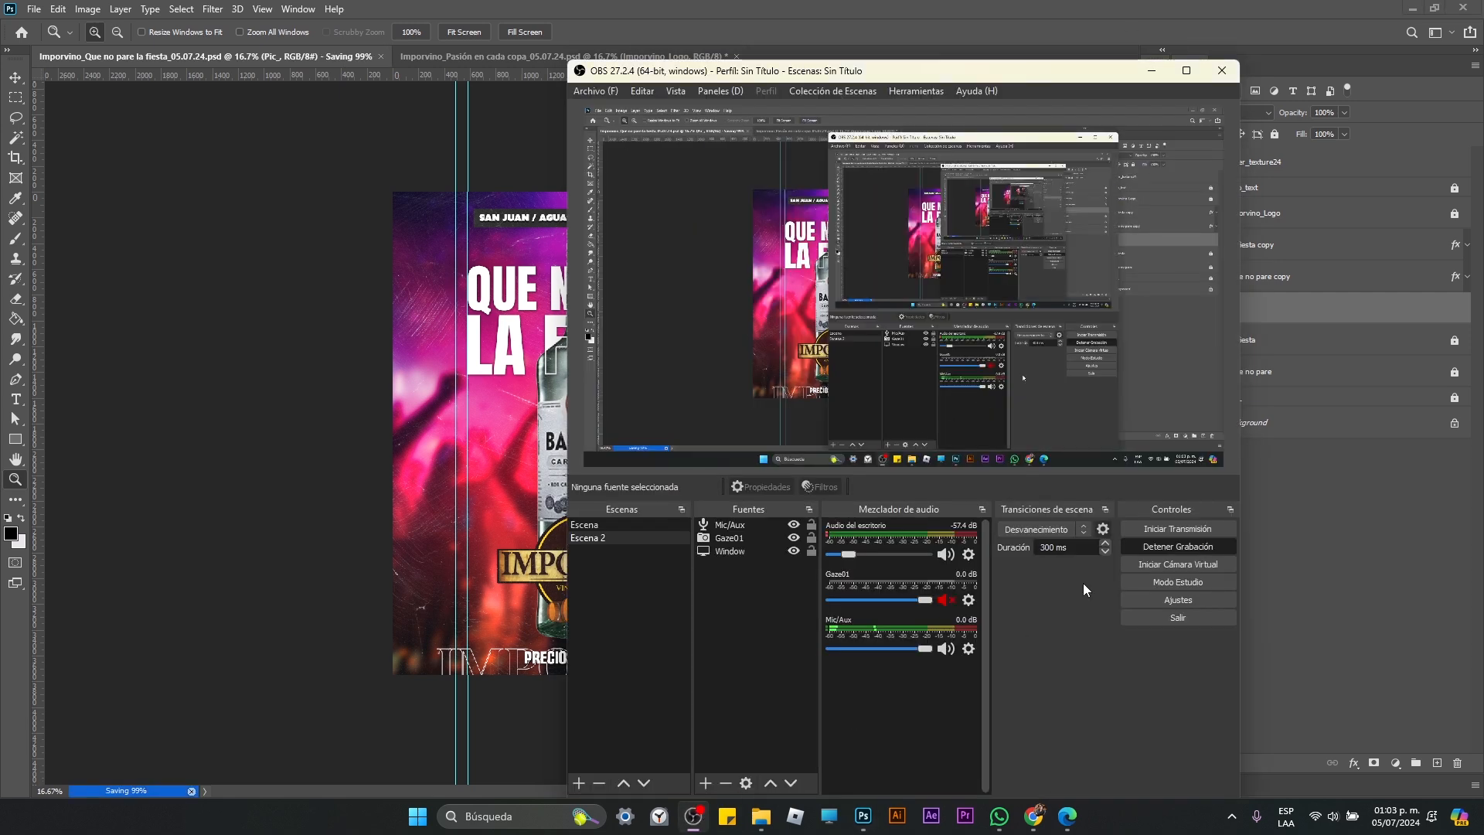